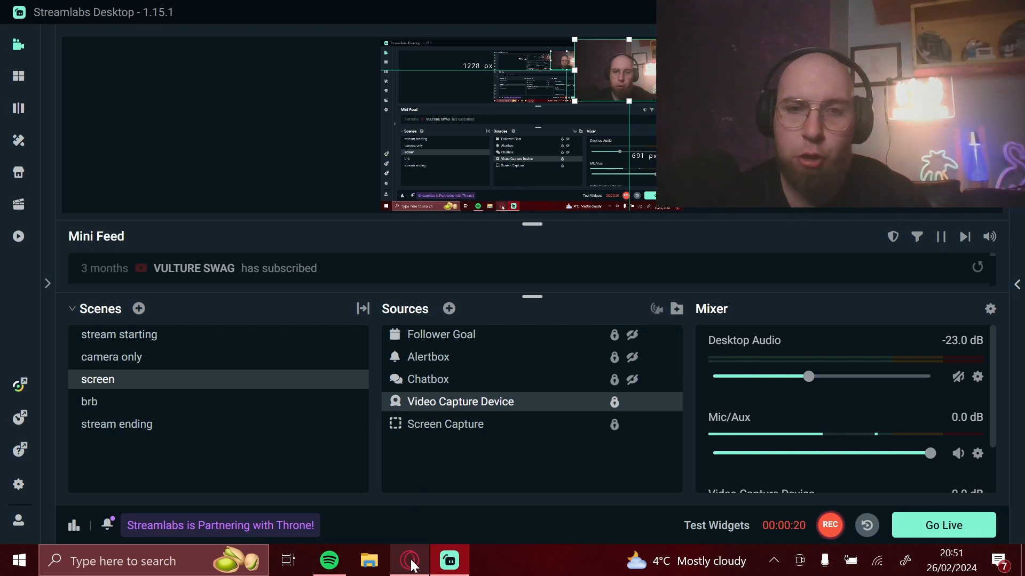
Step: Switch to the untitled Canva design in the browser and look through the suggested YouTube thumbnail templates
mouse_move(411, 565)
left_click(419, 535)
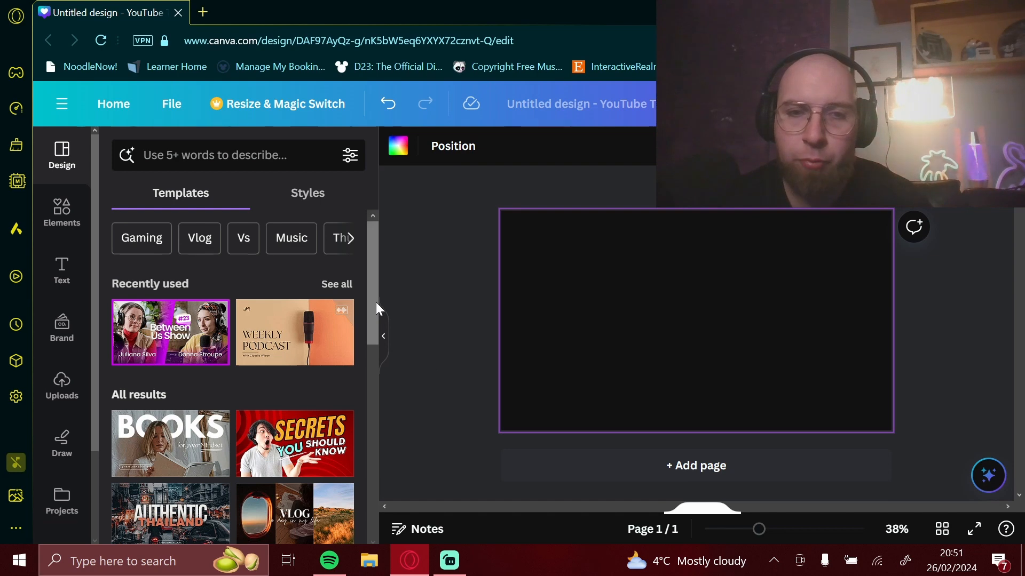
left_click_drag(376, 302, 367, 473)
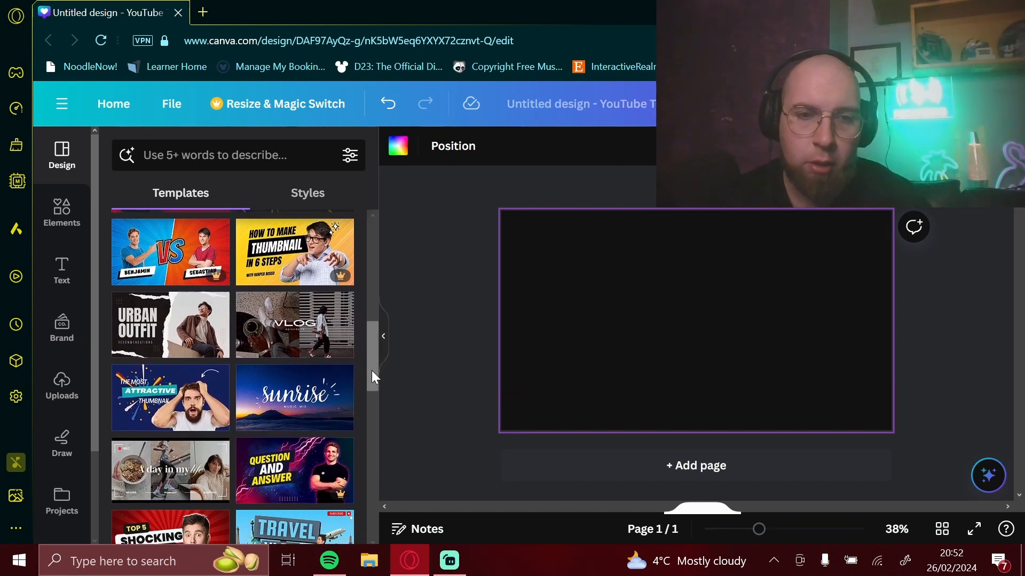
left_click_drag(372, 377, 370, 417)
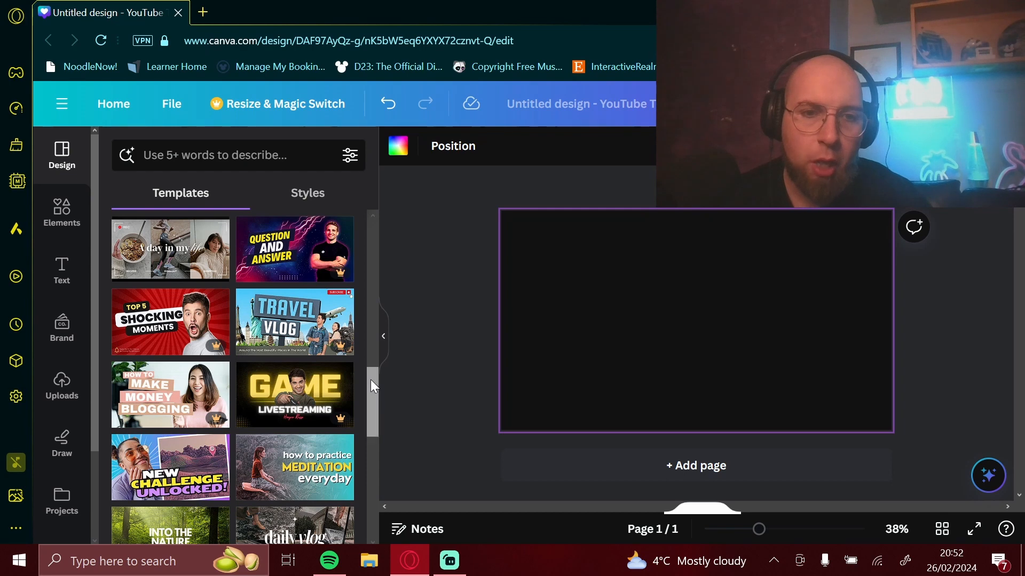
left_click_drag(371, 379, 376, 210)
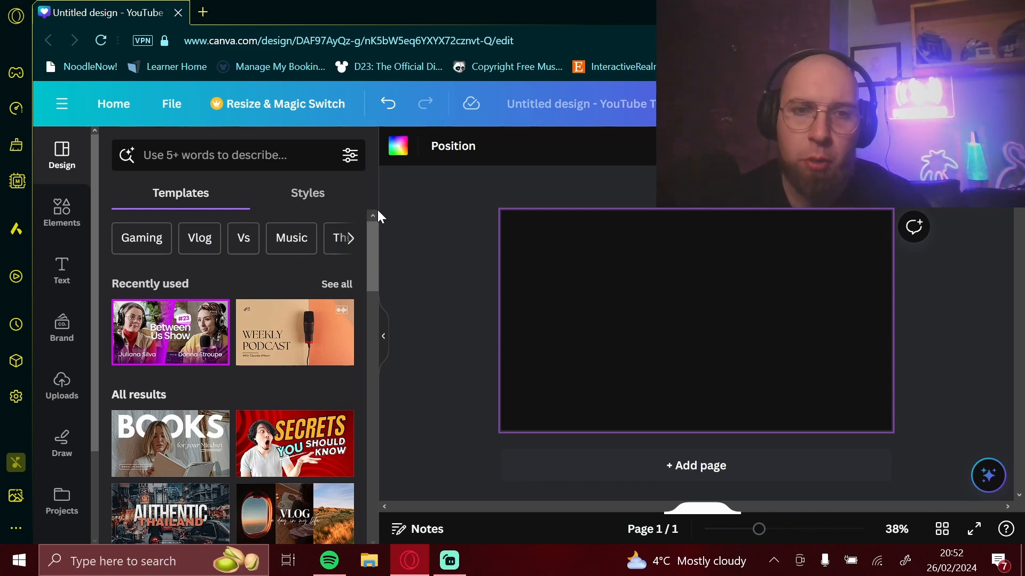
mouse_move(377, 235)
left_mouse_down()
mouse_move(376, 341)
mouse_move(370, 230)
left_mouse_up()
Step: Search the templates for "Tutorial YouTube Thumbnails"
left_click(240, 155)
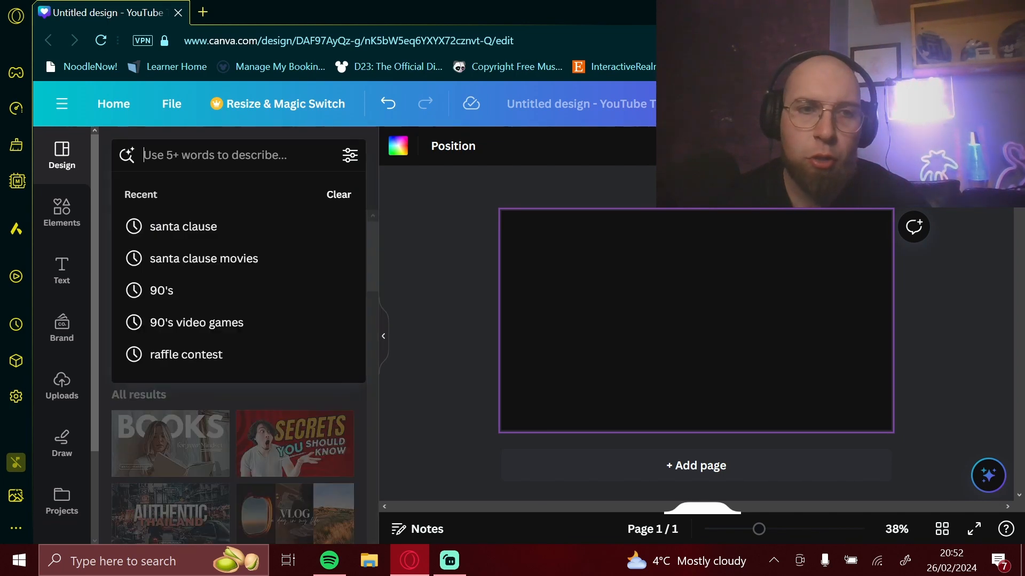
type("tuto")
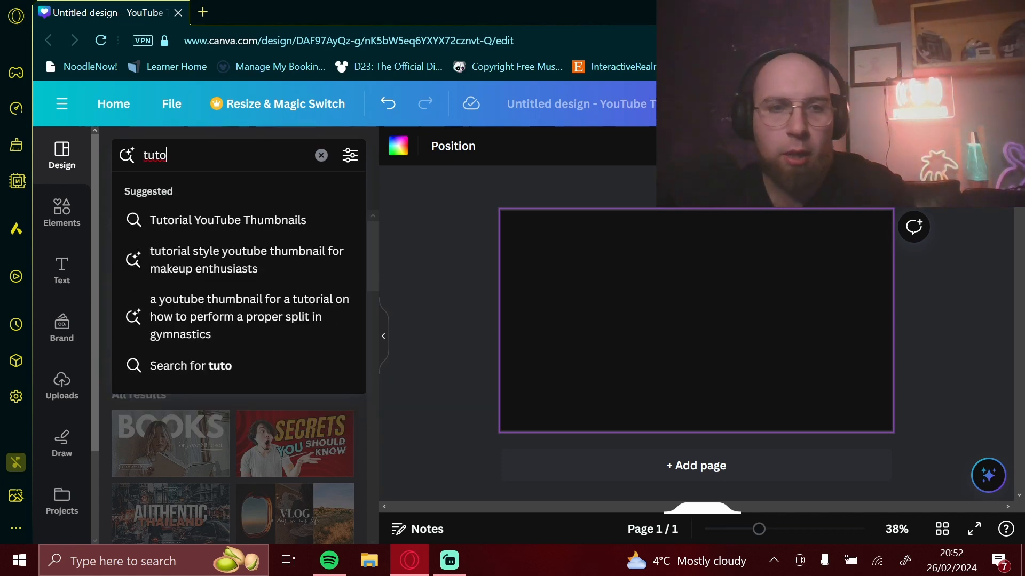
left_click(215, 231)
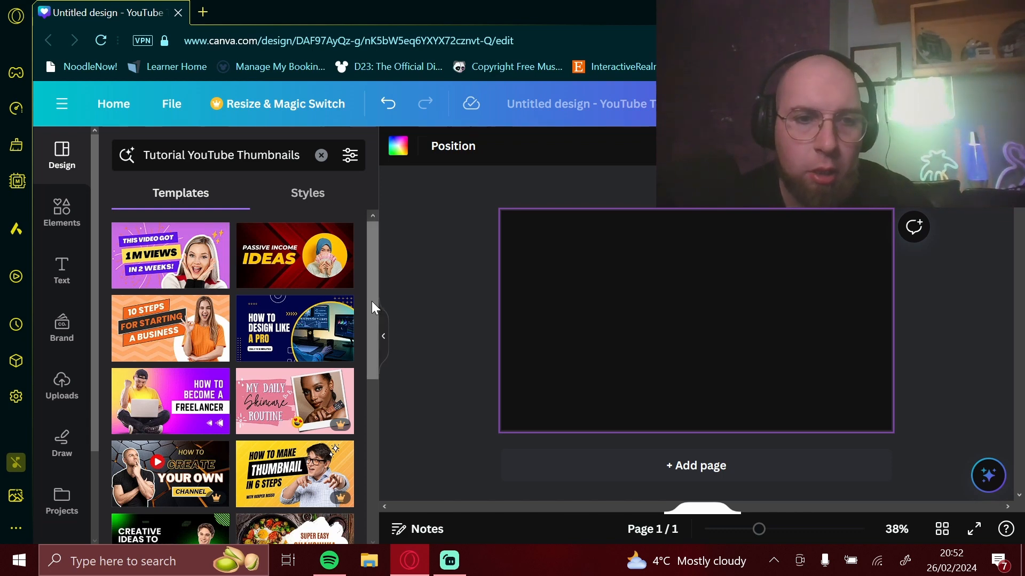
Step: Find the navy gradient "How to Design Free Thumbnails" template among the results and apply it to the blank page
left_click_drag(371, 301, 368, 453)
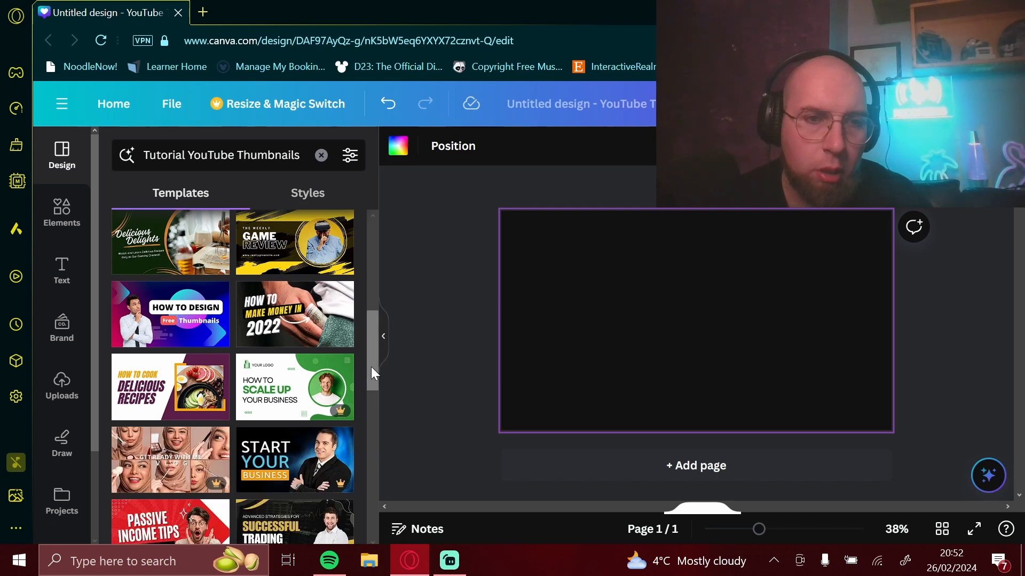
mouse_move(371, 374)
left_mouse_down()
mouse_move(373, 461)
mouse_move(373, 364)
left_mouse_up()
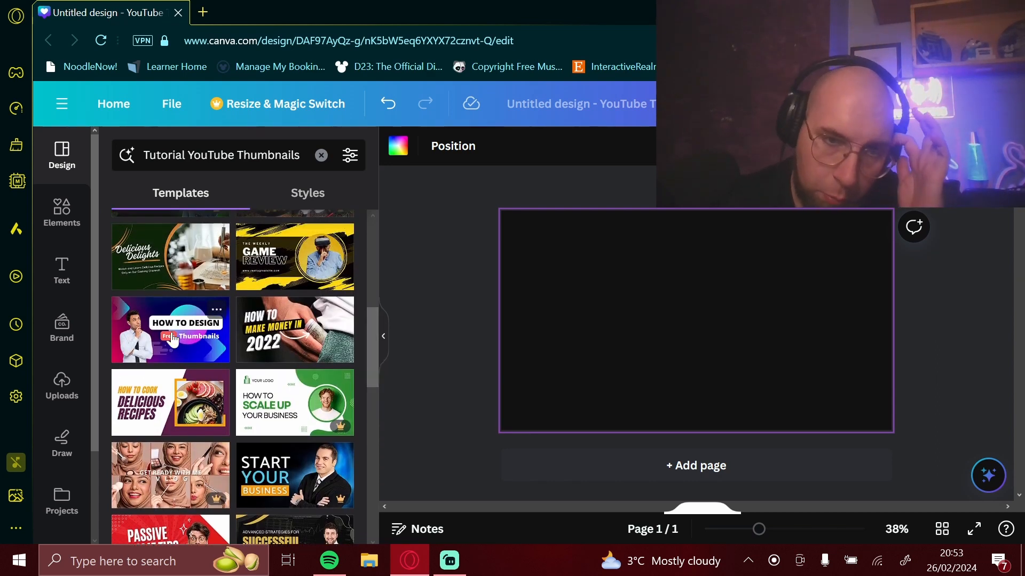
left_click(171, 336)
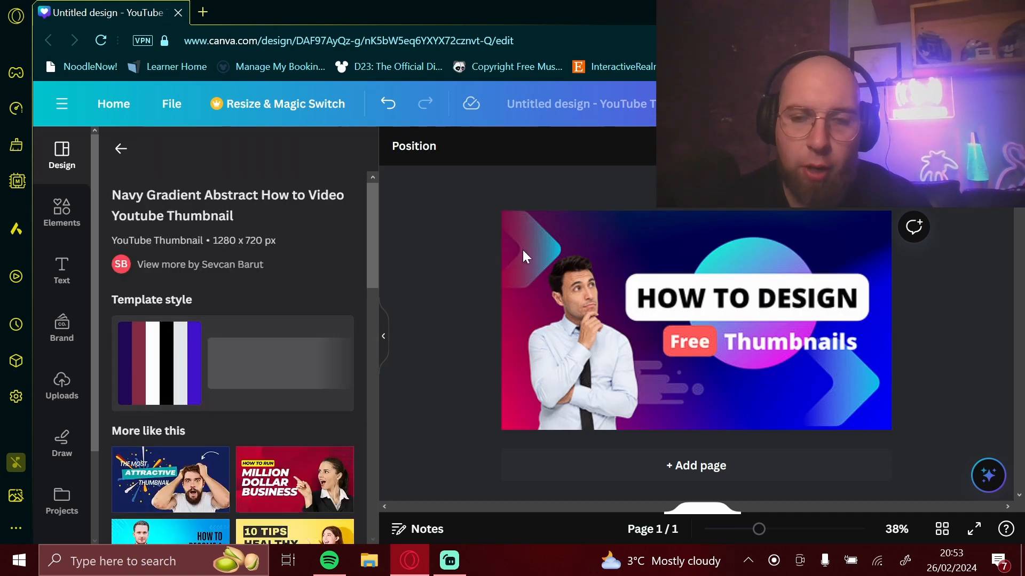
Step: Delete the photo of the thinking man from the thumbnail
left_click(658, 336)
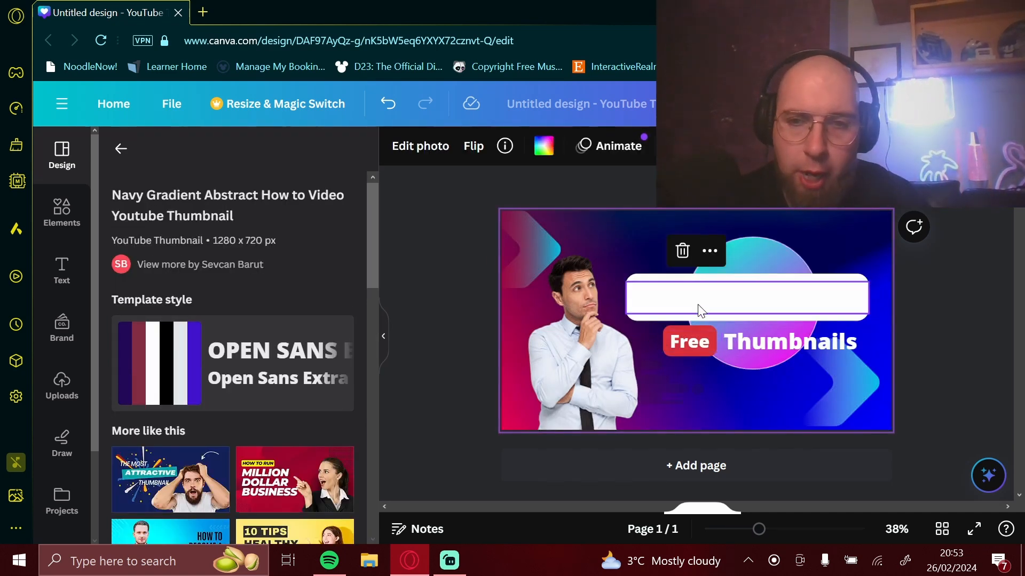
left_click(591, 344)
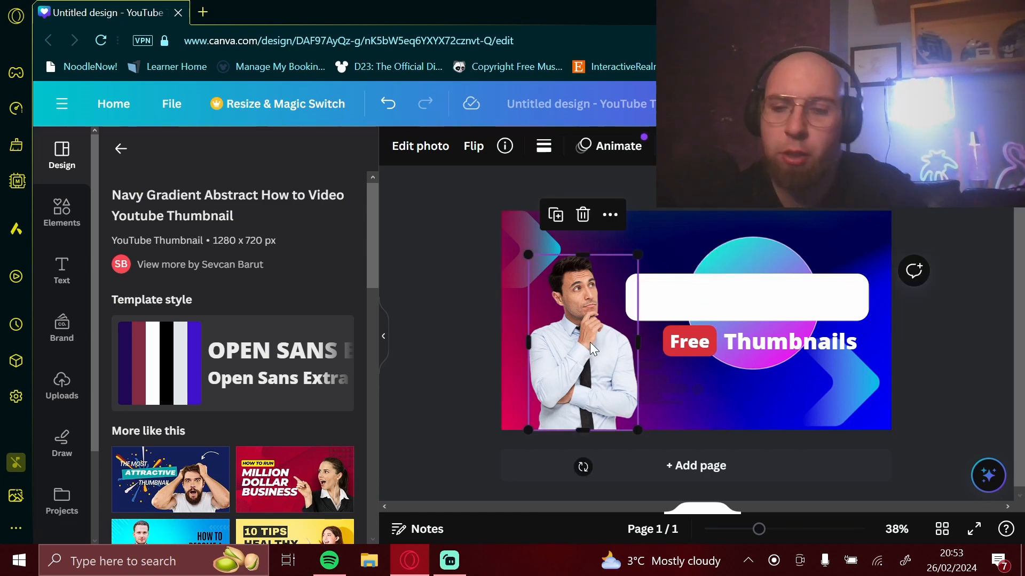
left_click(582, 214)
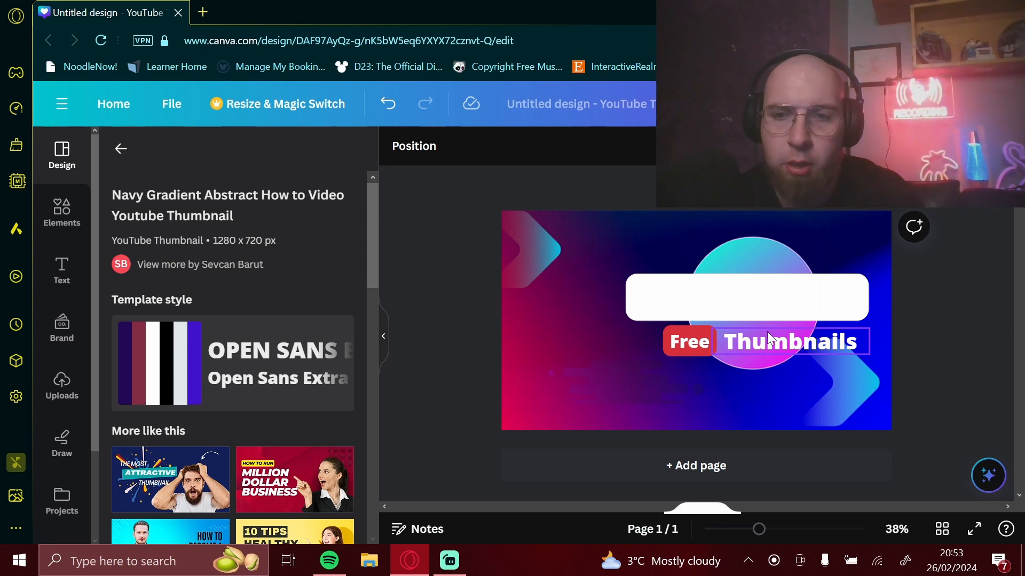
left_click(761, 307)
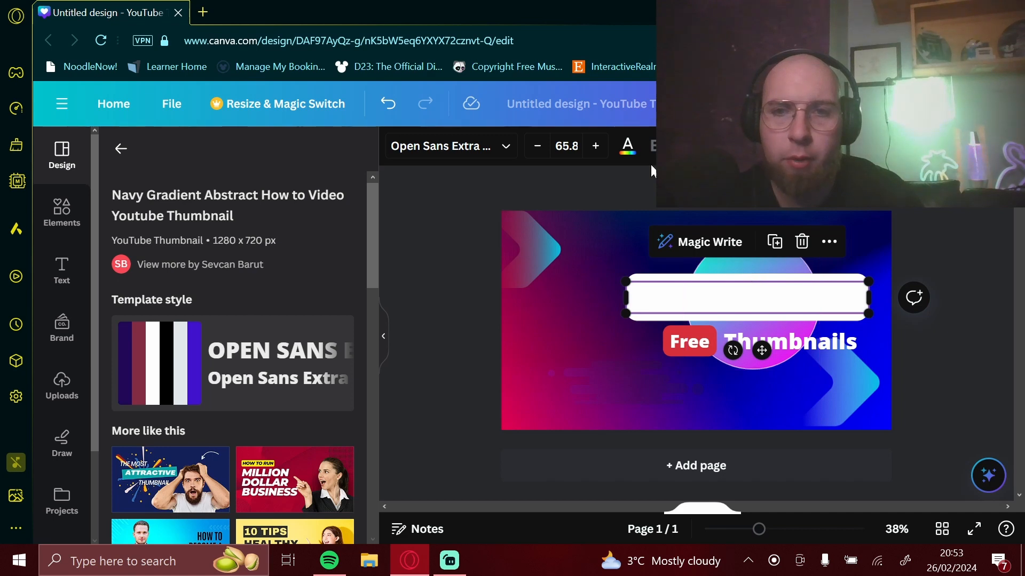
left_click(619, 155)
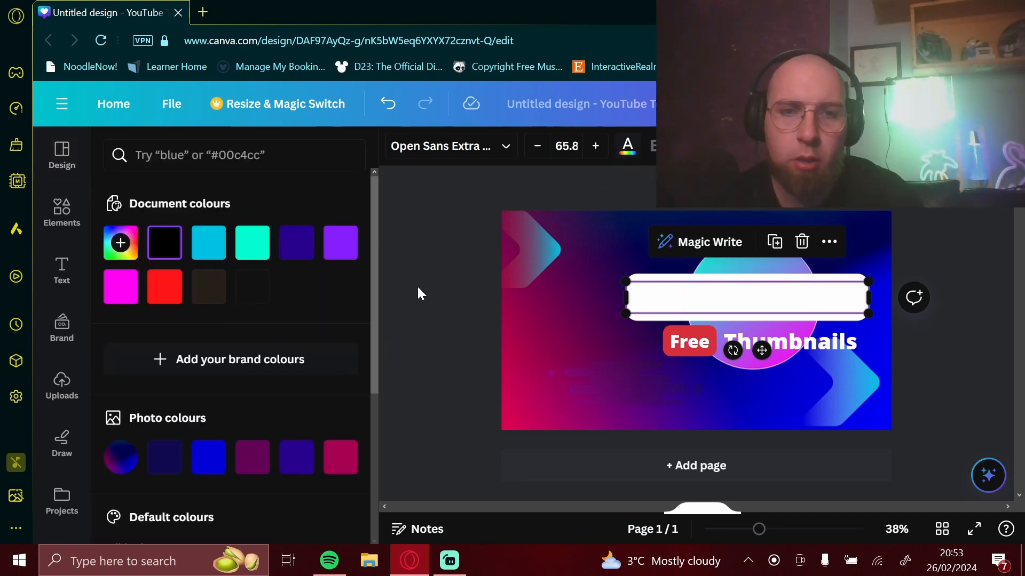
left_click(440, 285)
left_click(685, 340)
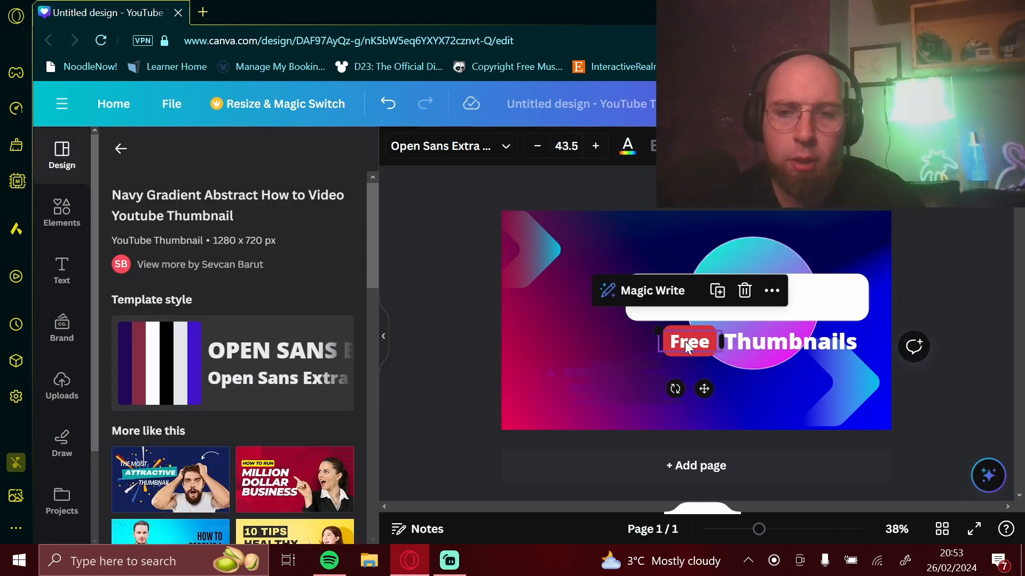
left_click(751, 345)
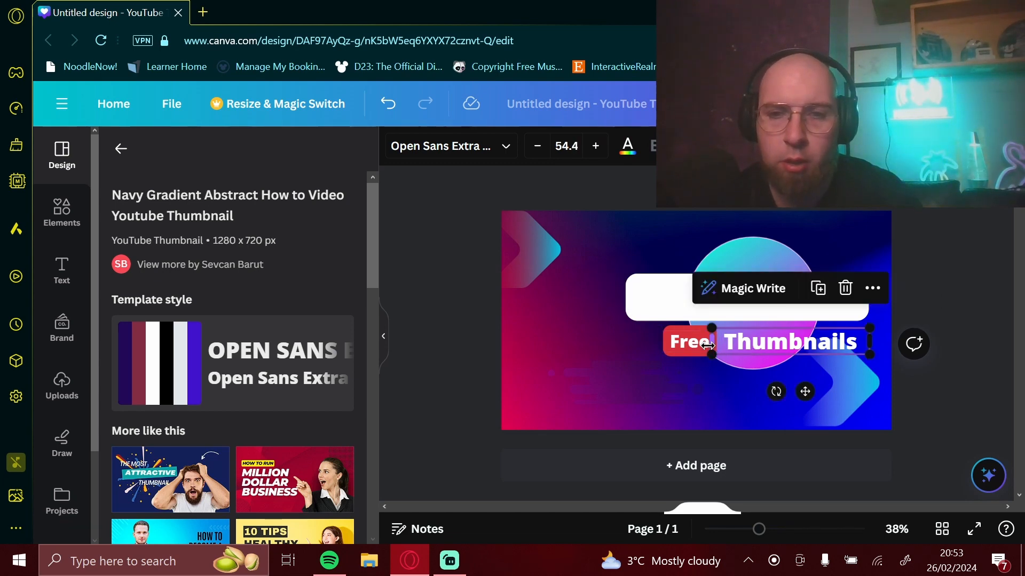
Step: Try deleting the red "Free" label and undo each deletion
left_click(686, 343)
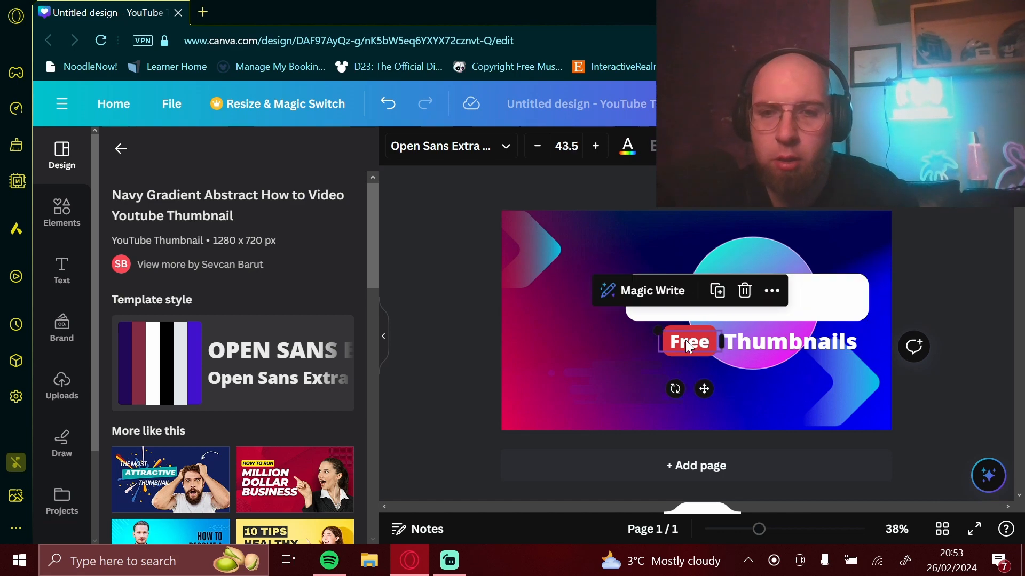
key("Delete")
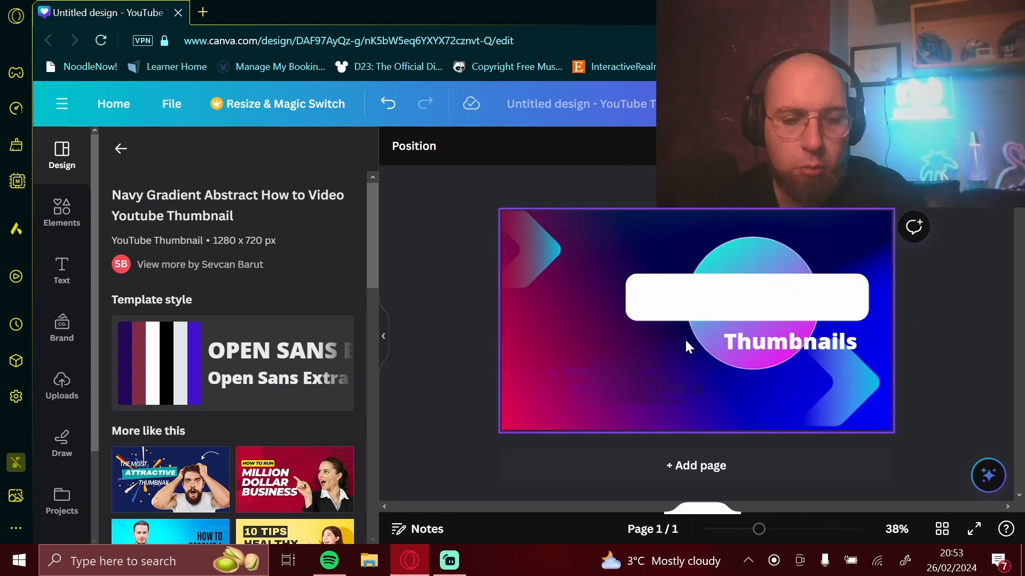
key("ctrl+z")
left_click(700, 346)
key("Delete")
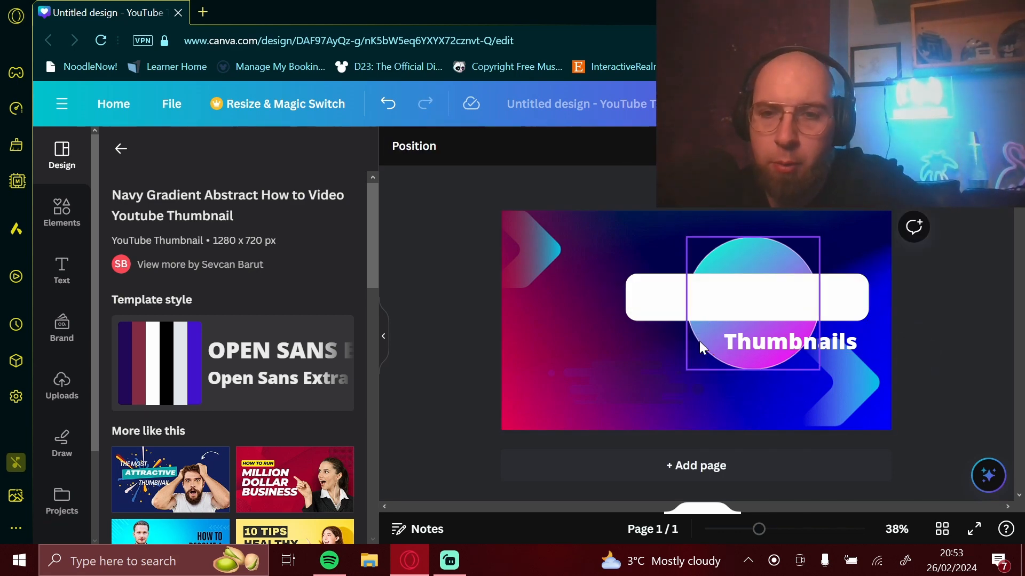
key("ctrl+z")
left_click(699, 341)
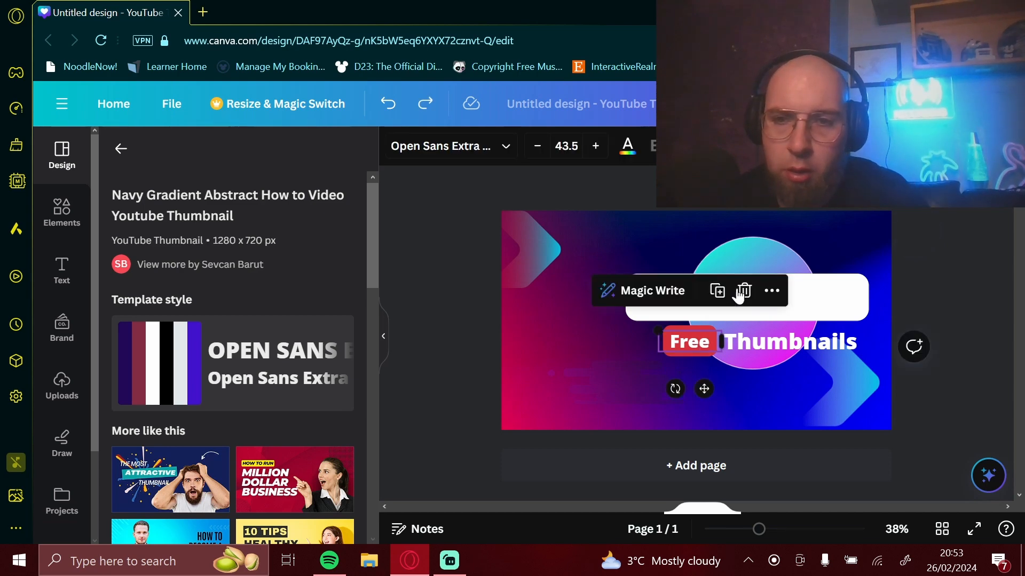
key("Delete")
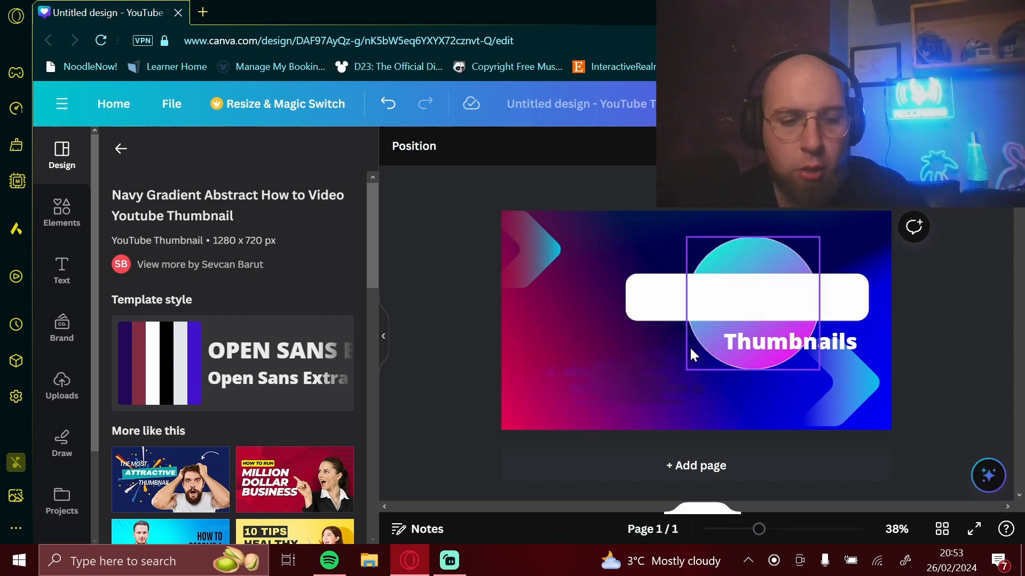
key("ctrl+z")
Step: Move the red "Free" label slightly down and left, away from the "Thumbnails" text, and clear its wording
left_click_drag(689, 334, 665, 346)
double_click(665, 356)
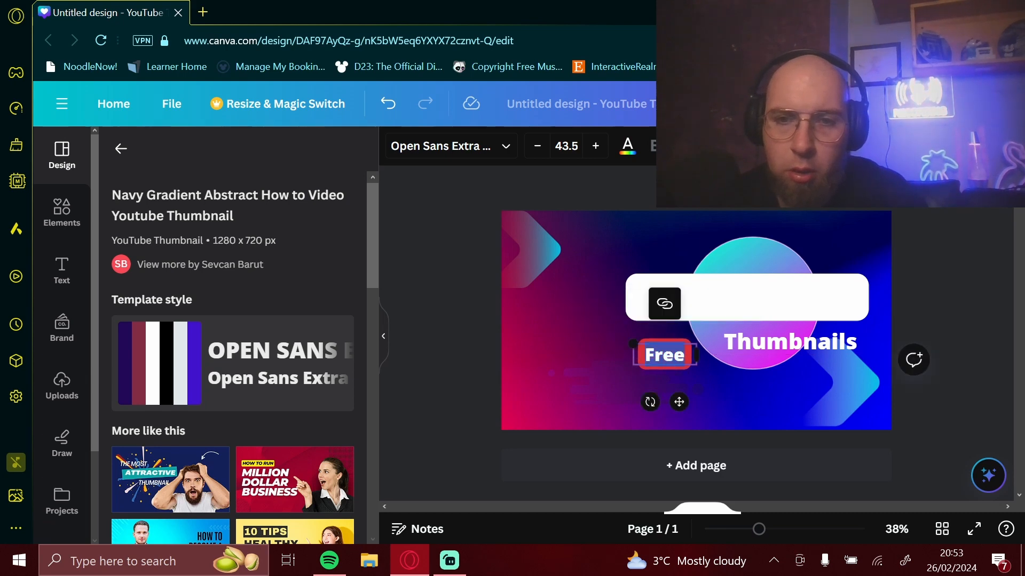
key("BackSpace")
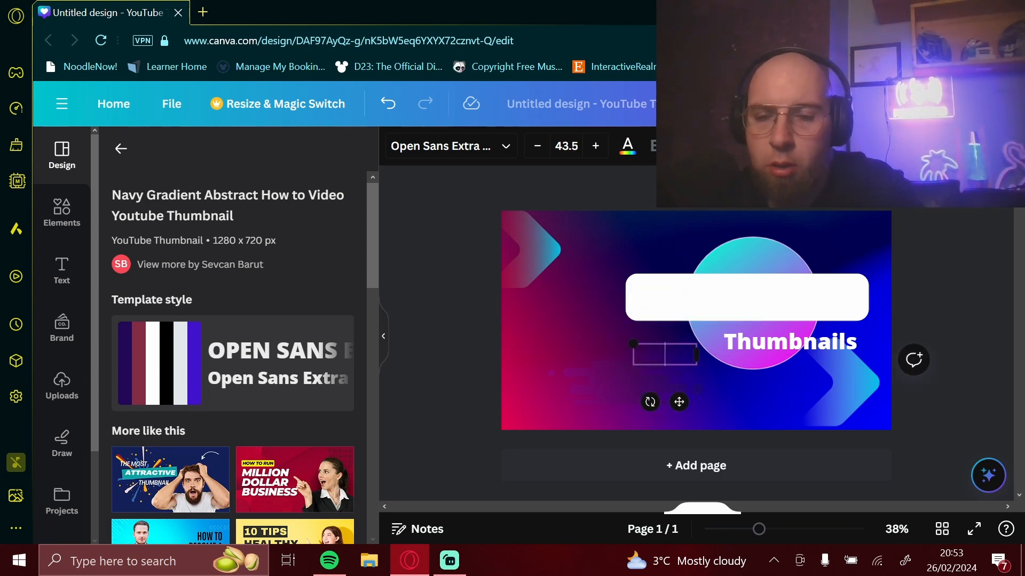
type("ddd")
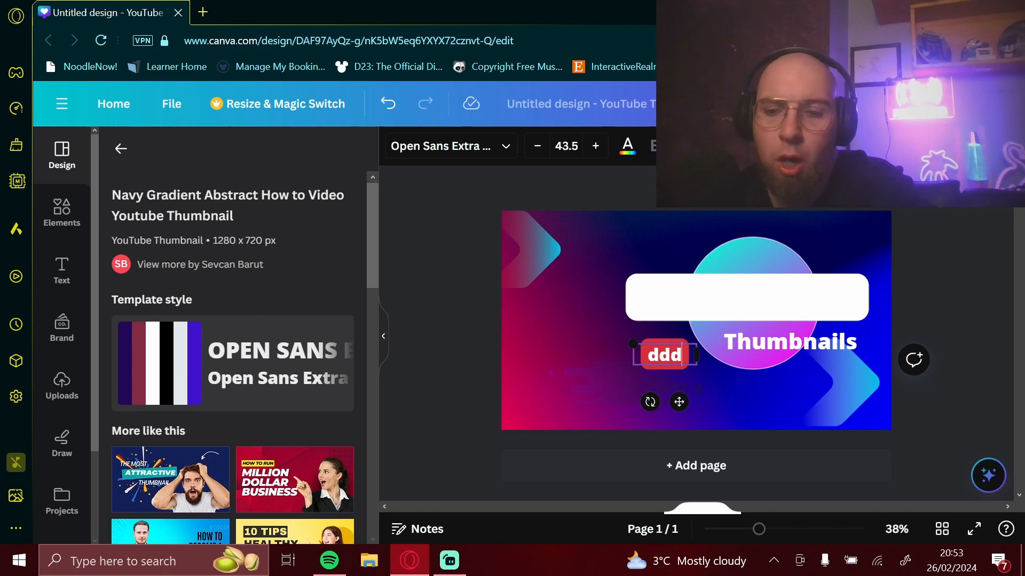
key("BackSpace")
key("BackSpace")
key("BackSpace")
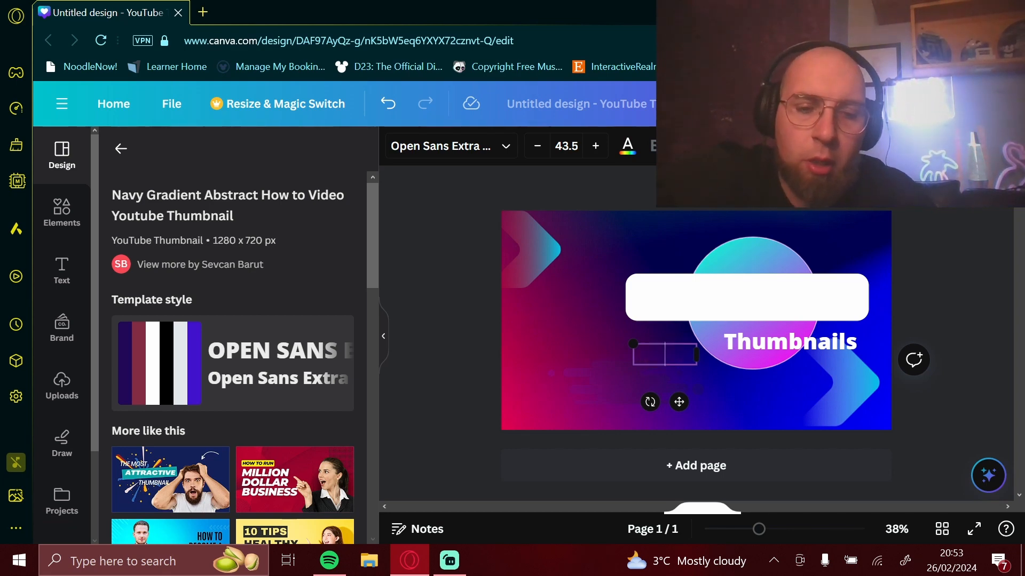
Step: Enter "Thumbnails" as the red label's text and widen its text box so the word fits on one line
type("Thum")
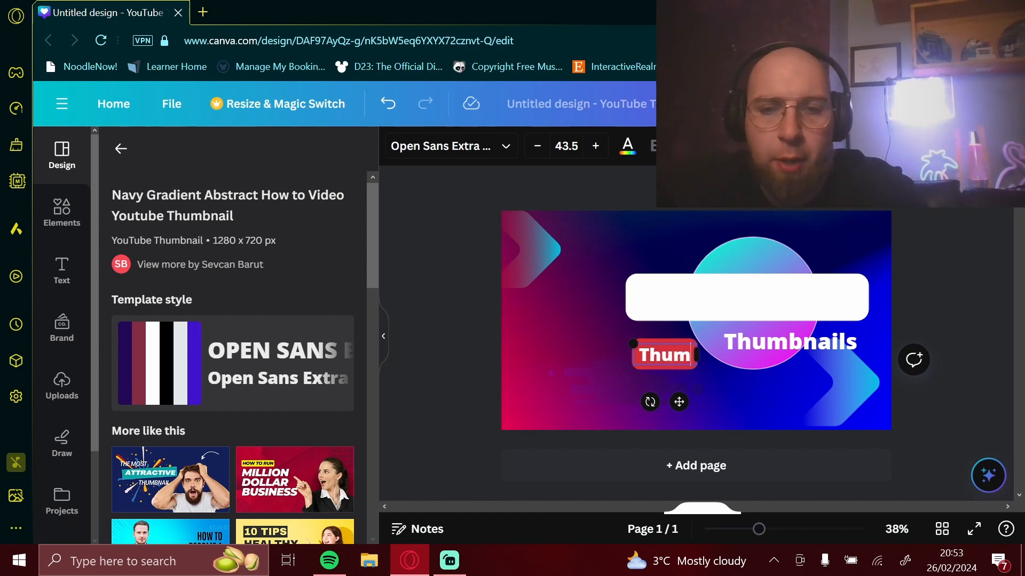
type("bnsild")
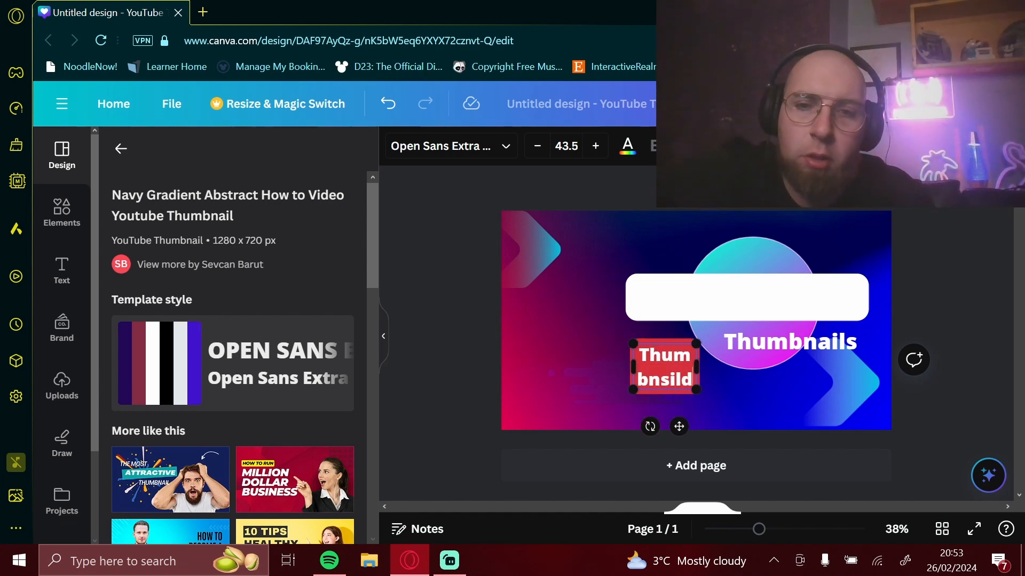
key("BackSpace")
key("BackSpace")
key("BackSpace")
key("BackSpace")
key("BackSpace")
key("BackSpace")
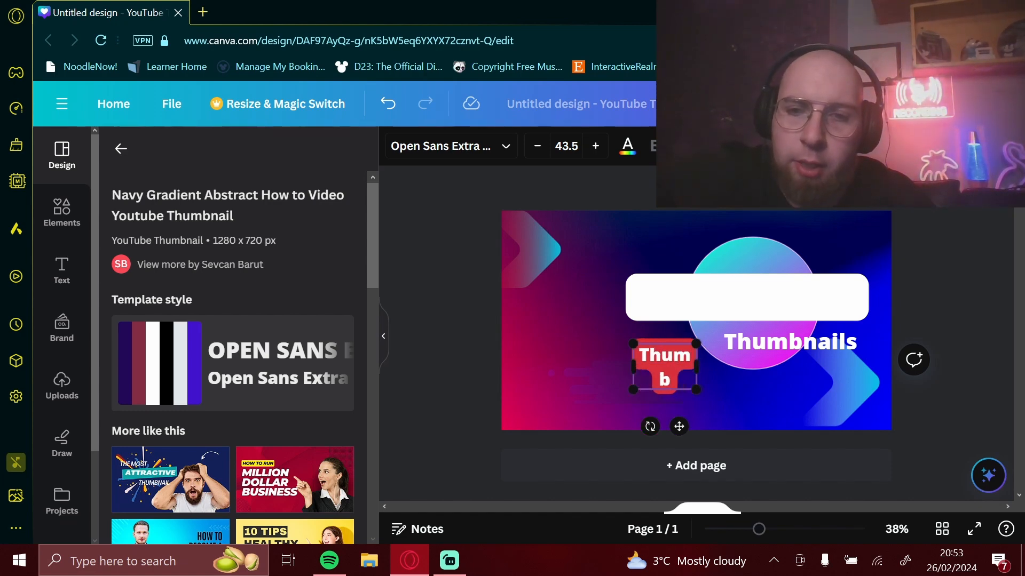
type("b")
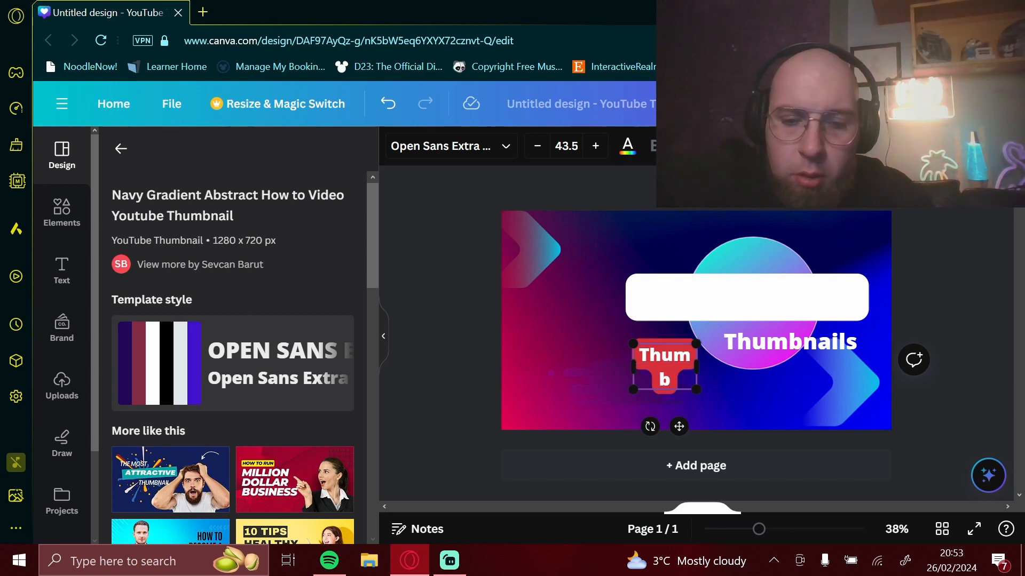
type("na")
key("BackSpace")
key("BackSpace")
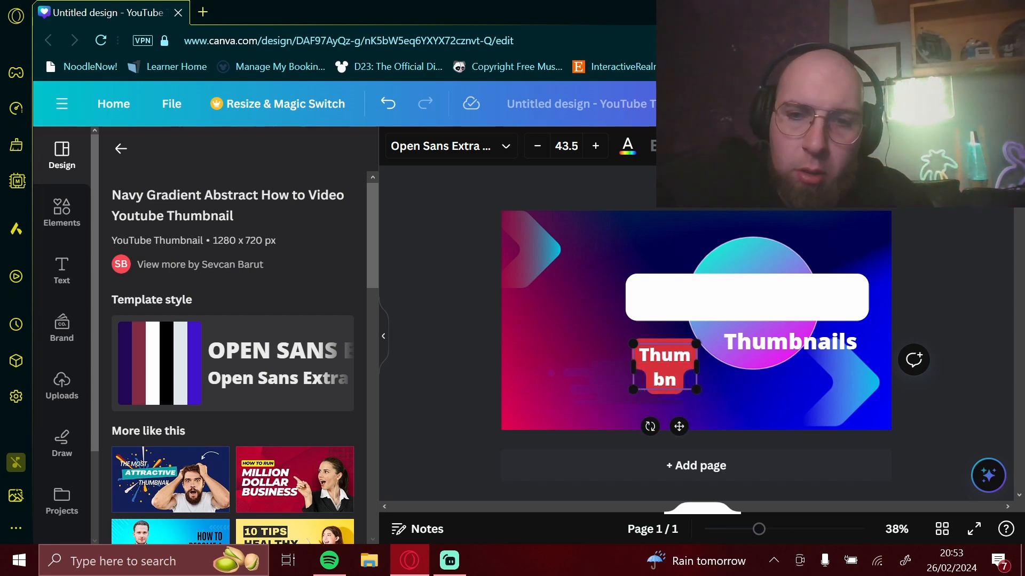
type("na")
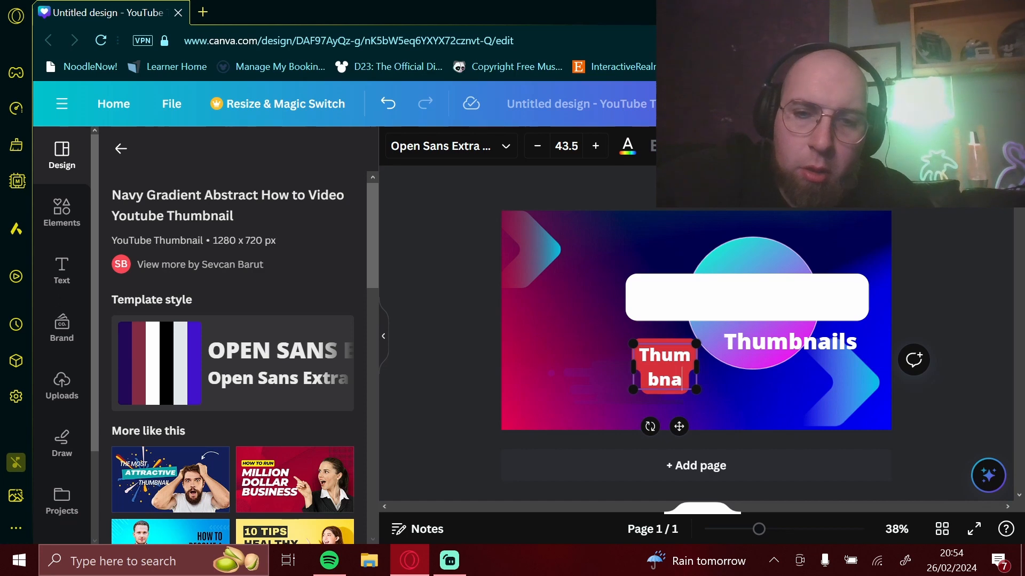
type("ils")
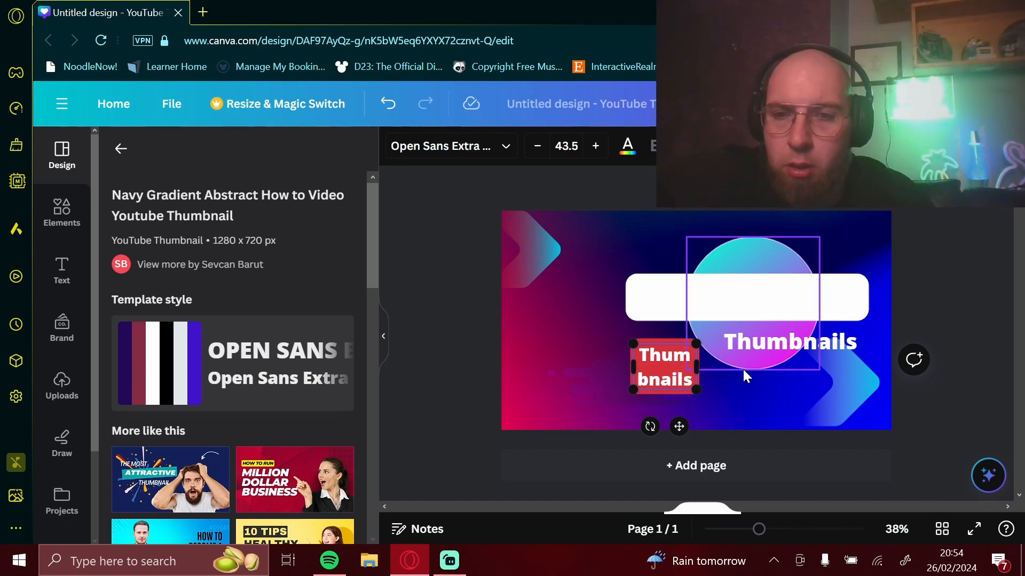
left_click_drag(696, 367, 837, 363)
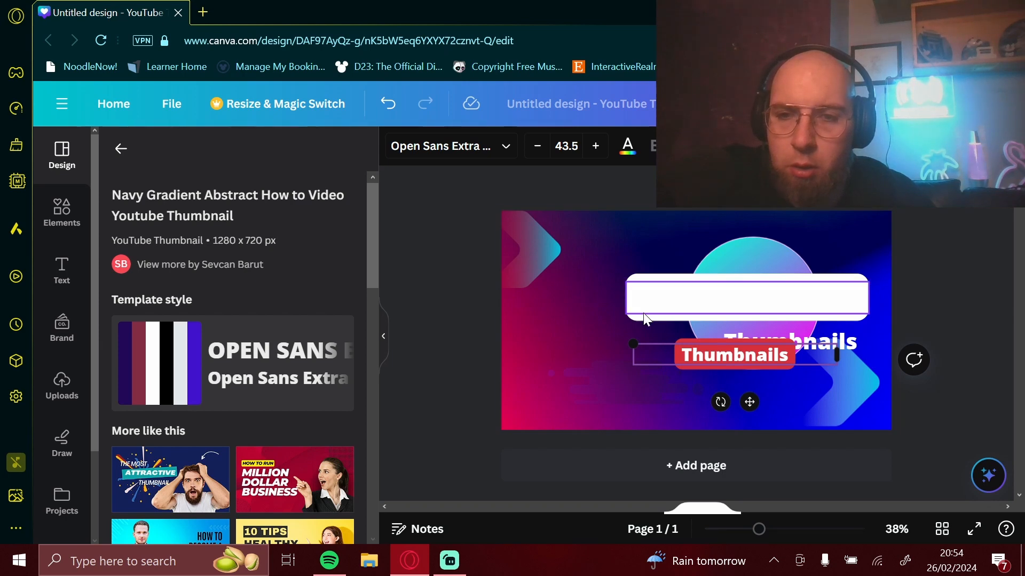
left_click(626, 404)
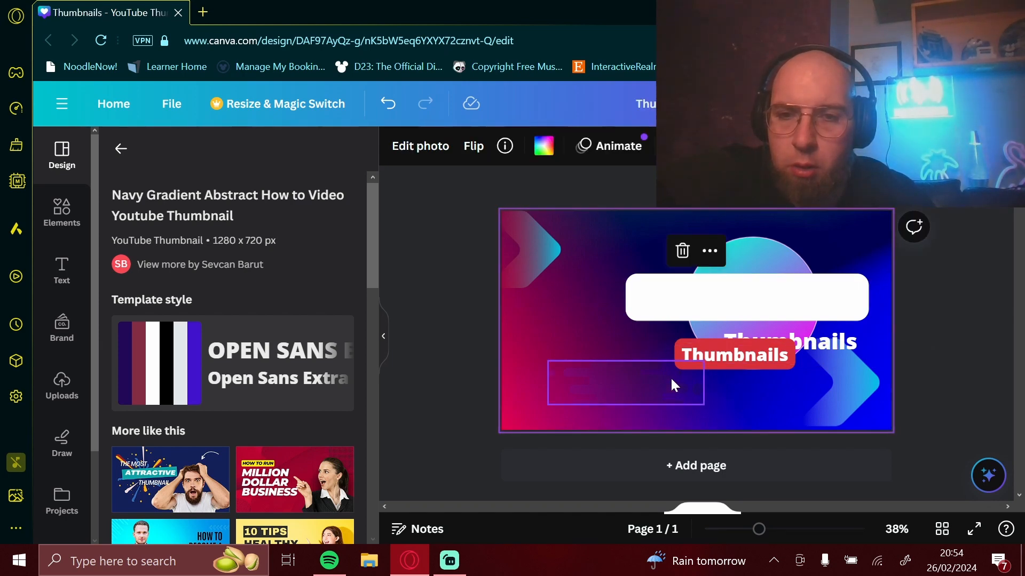
Step: Move the red "Thumbnails" label onto the white bar and delete the template's plain white "Thumbnails" text
left_click_drag(700, 358, 702, 298)
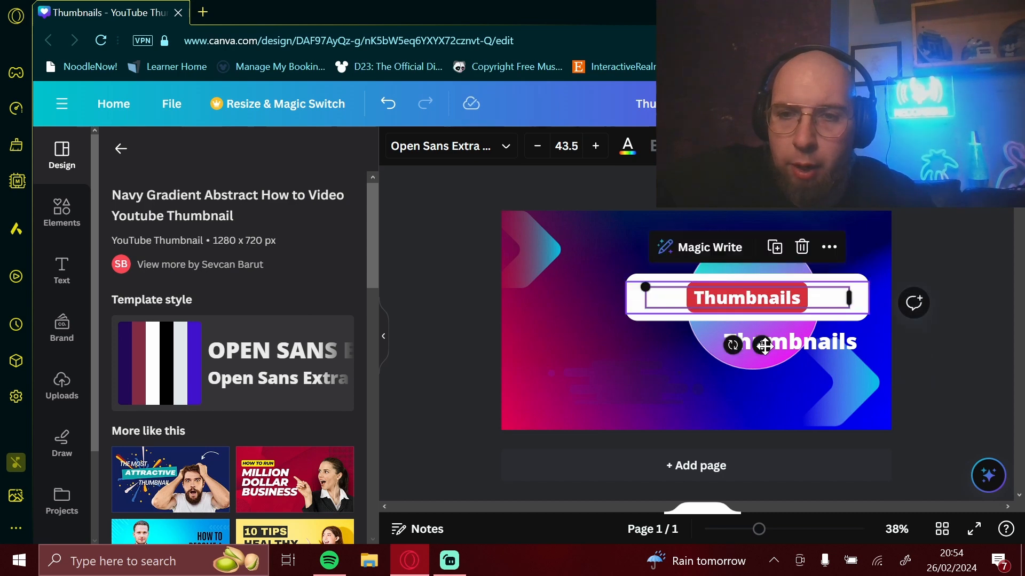
left_click(793, 342)
key("Delete")
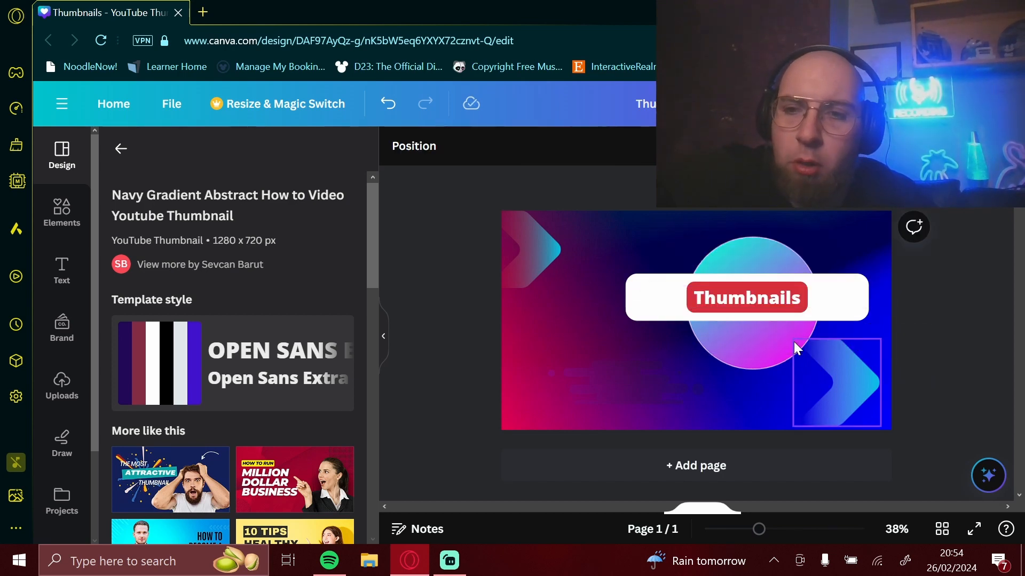
Step: Delete the gradient circle, both arrow shapes and the faint graphic near the thumbnail's lower edge
left_click(757, 341)
key("Delete")
left_click(822, 382)
key("Delete")
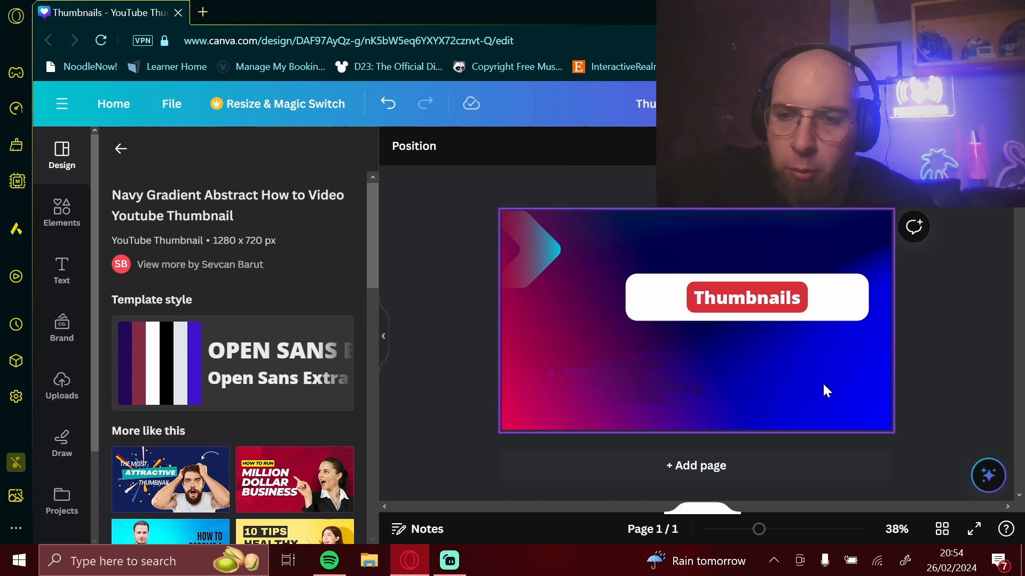
left_click(515, 273)
left_click(614, 402)
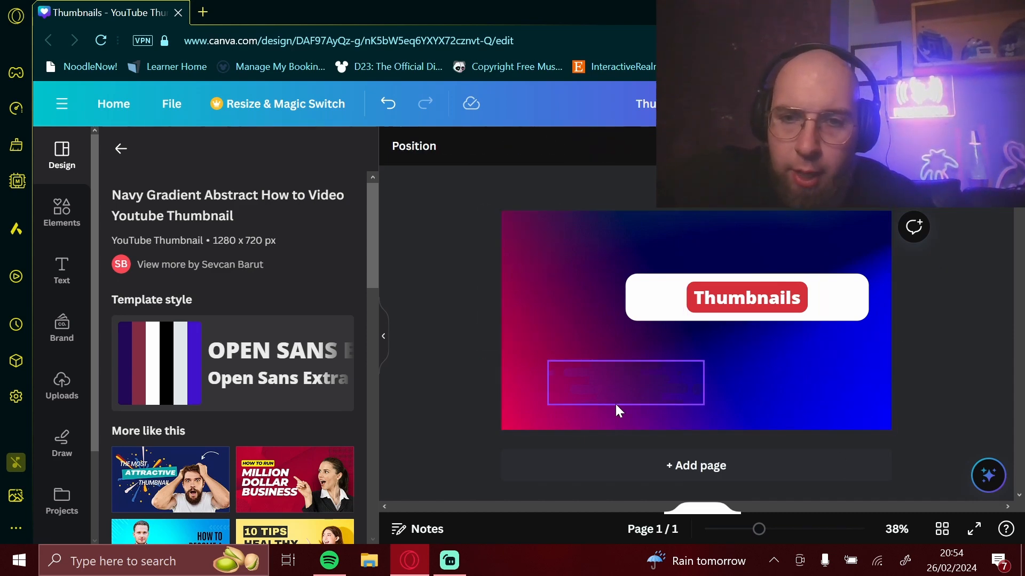
key("Delete")
left_click(596, 350)
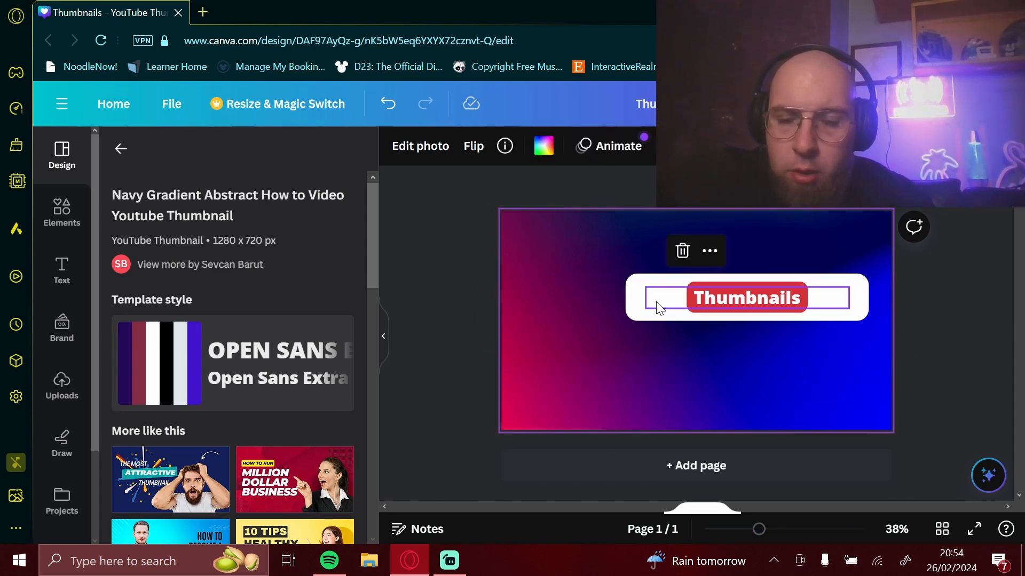
Step: Move the red label off the white bar to the thumbnail's upper-left area and delete the empty white bar
left_click(659, 312)
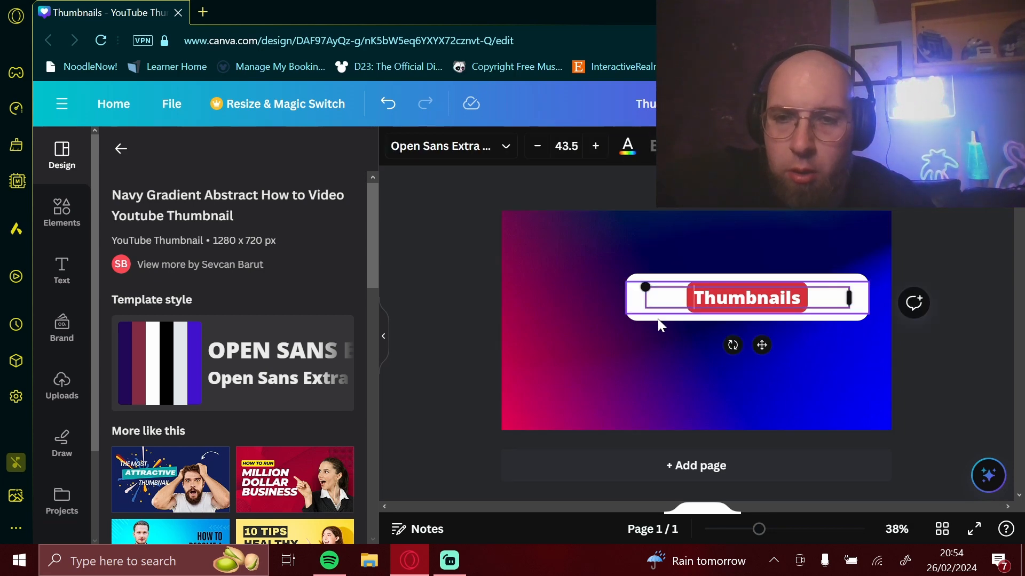
left_click(658, 317)
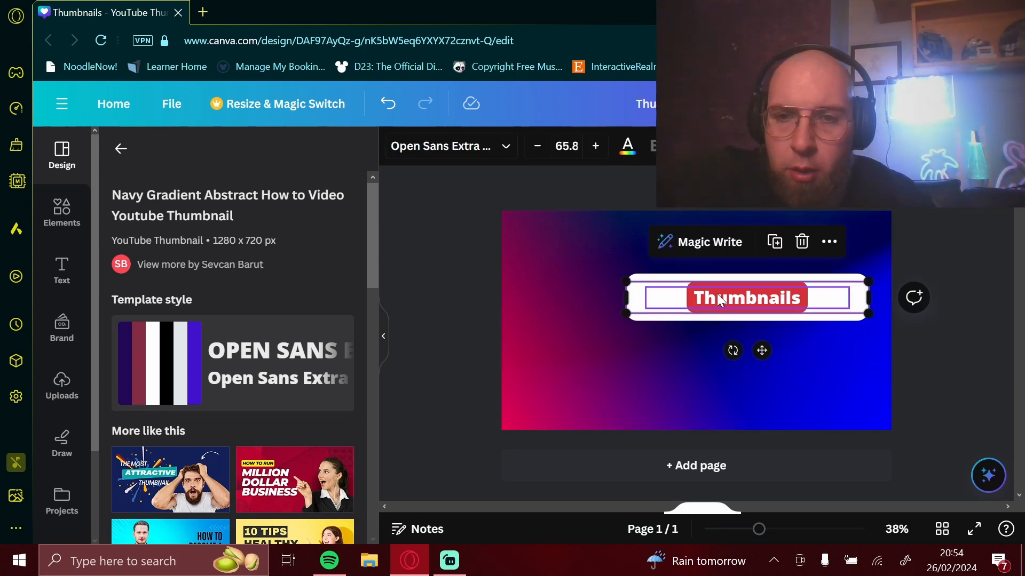
left_click_drag(716, 296, 547, 246)
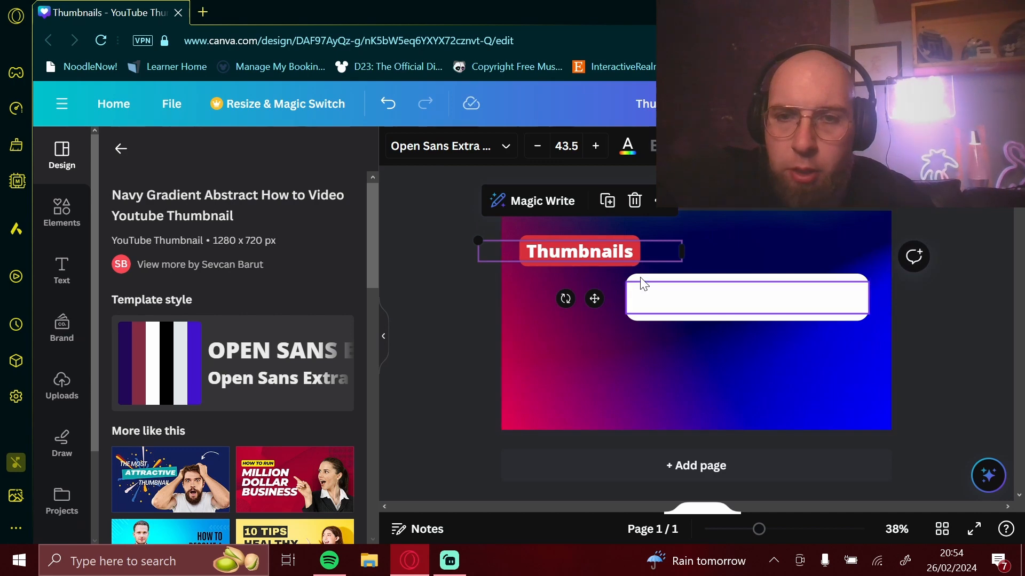
left_click(647, 290)
left_click_drag(647, 290, 635, 347)
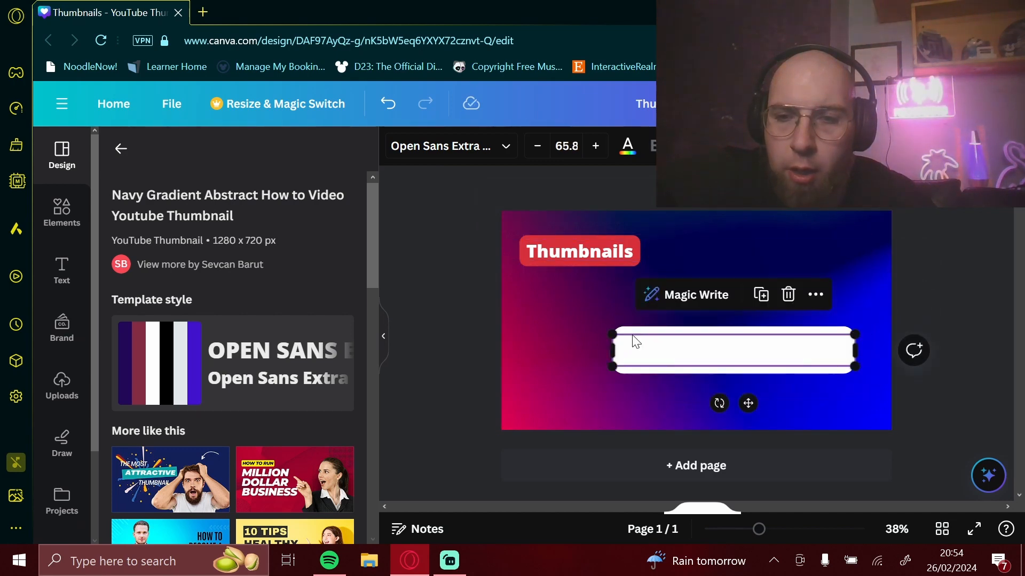
key("Delete")
Step: Move the red "Thumbnails" label to the middle of the thumbnail and enlarge its text to size 83
left_click(629, 254)
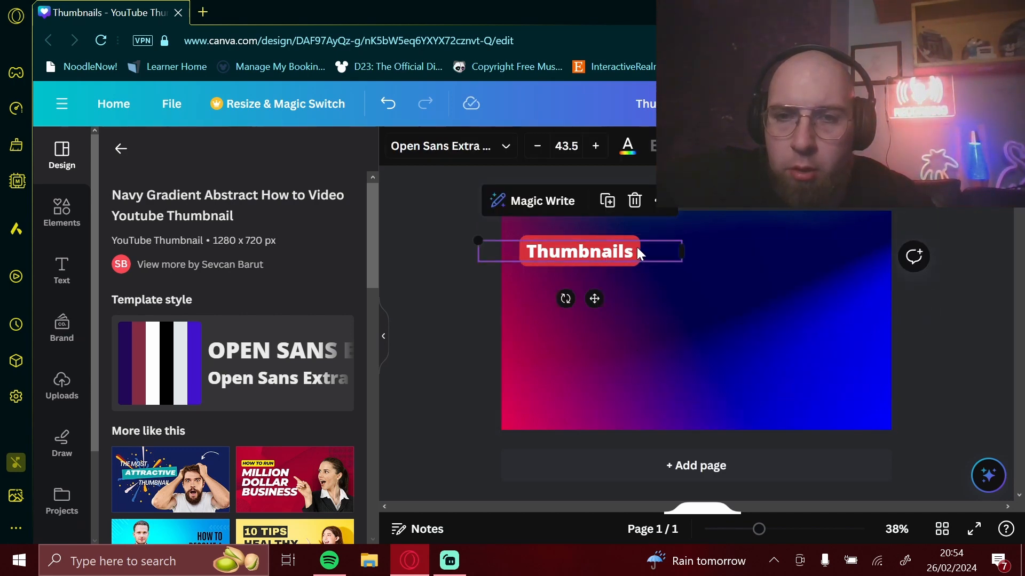
left_click_drag(628, 253, 740, 333)
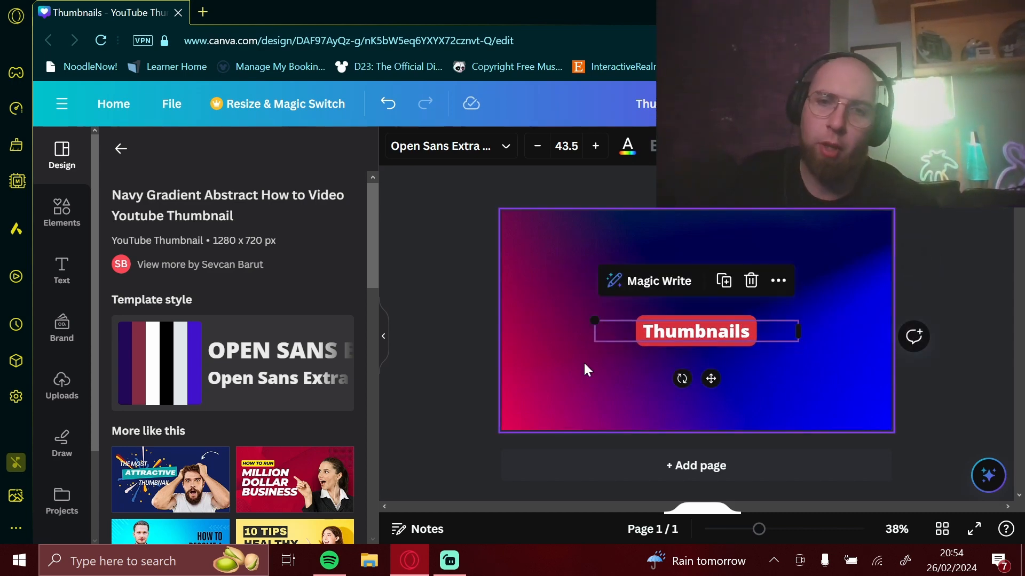
left_click_drag(591, 320, 529, 262)
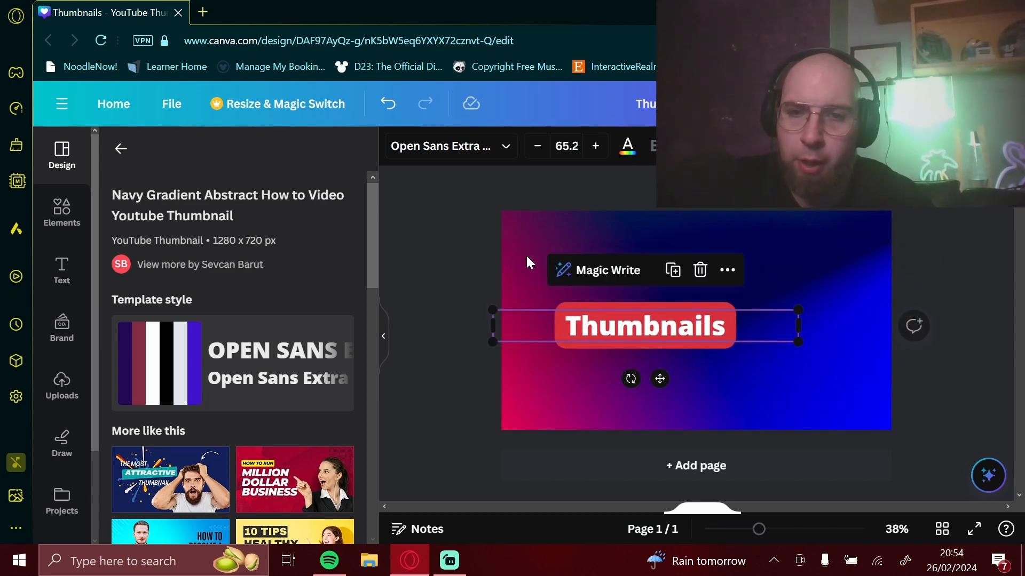
left_click_drag(797, 310, 879, 290)
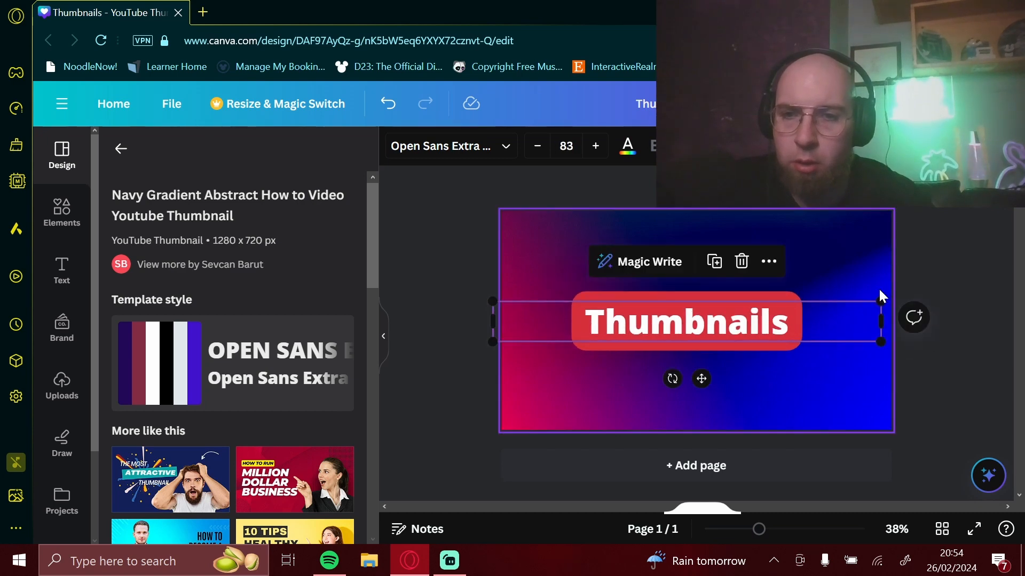
Step: Nudge the enlarged red "Thumbnails" label so it sits exactly centred on the page, then deselect it
left_click(731, 291)
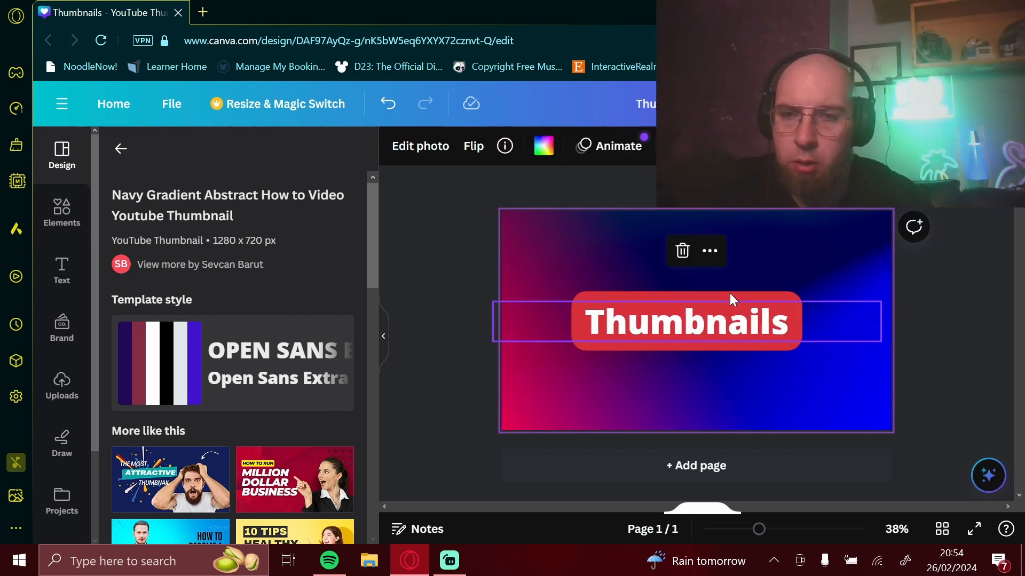
left_click(738, 293)
left_click(635, 395)
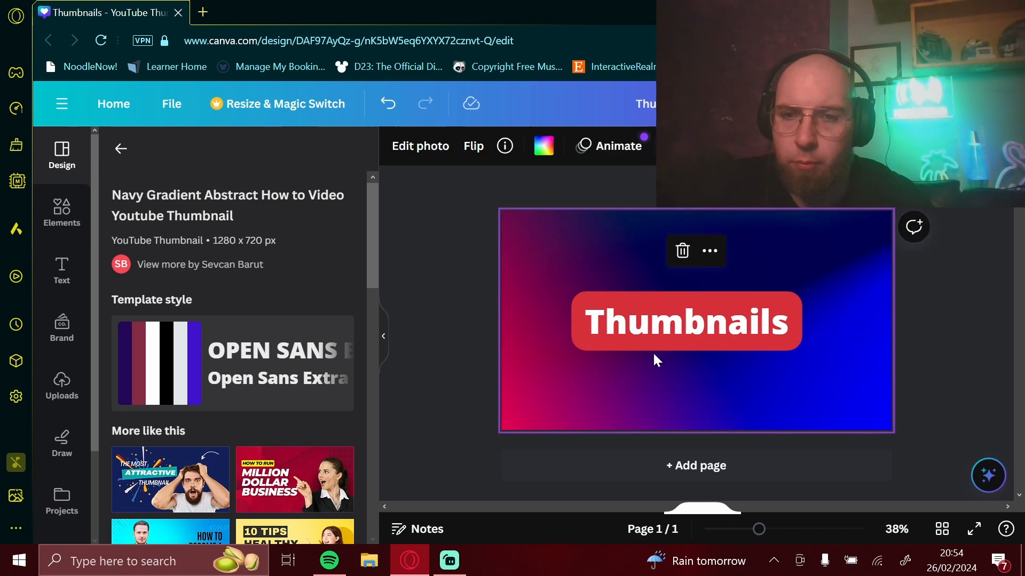
left_click(662, 346)
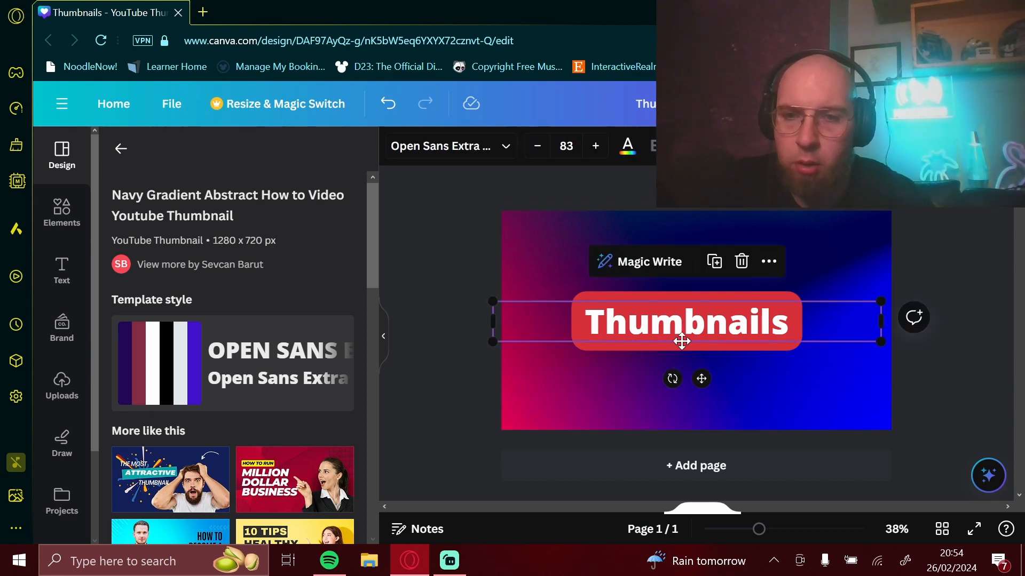
left_click_drag(679, 336, 683, 336)
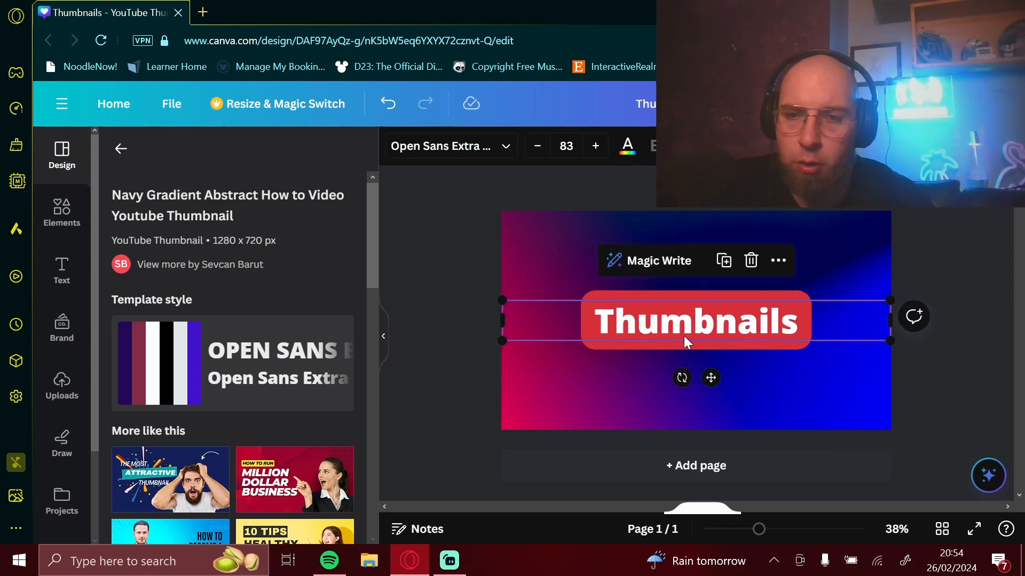
left_click(533, 405)
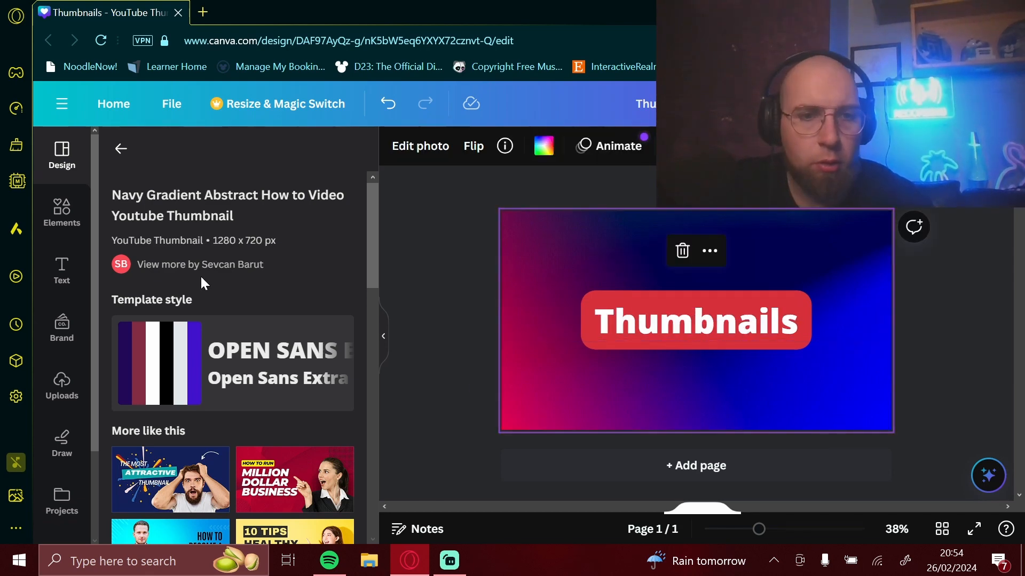
Step: Leave the template details and search the elements library for "thumbail"
left_click_drag(376, 260, 380, 207)
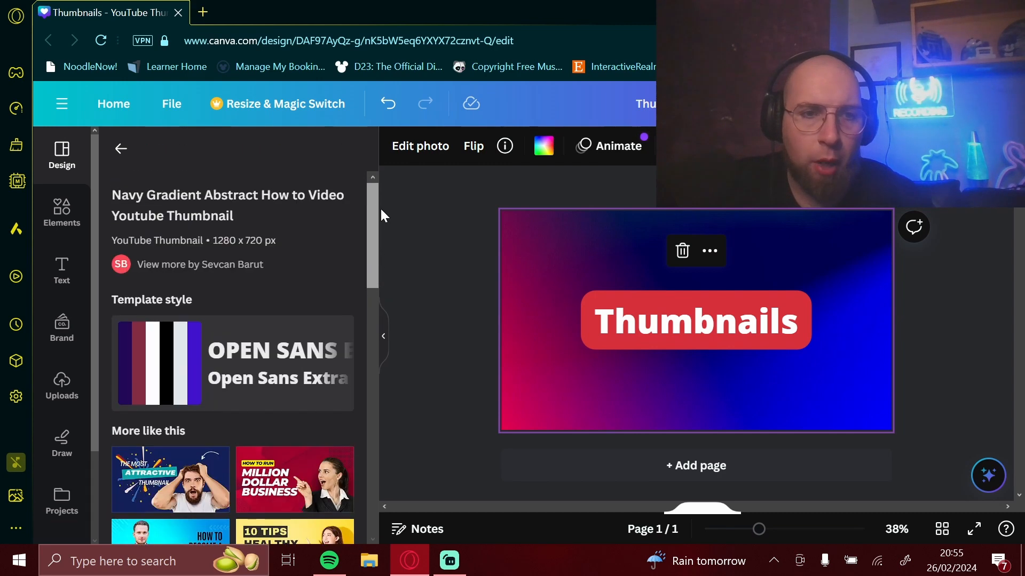
left_click(118, 138)
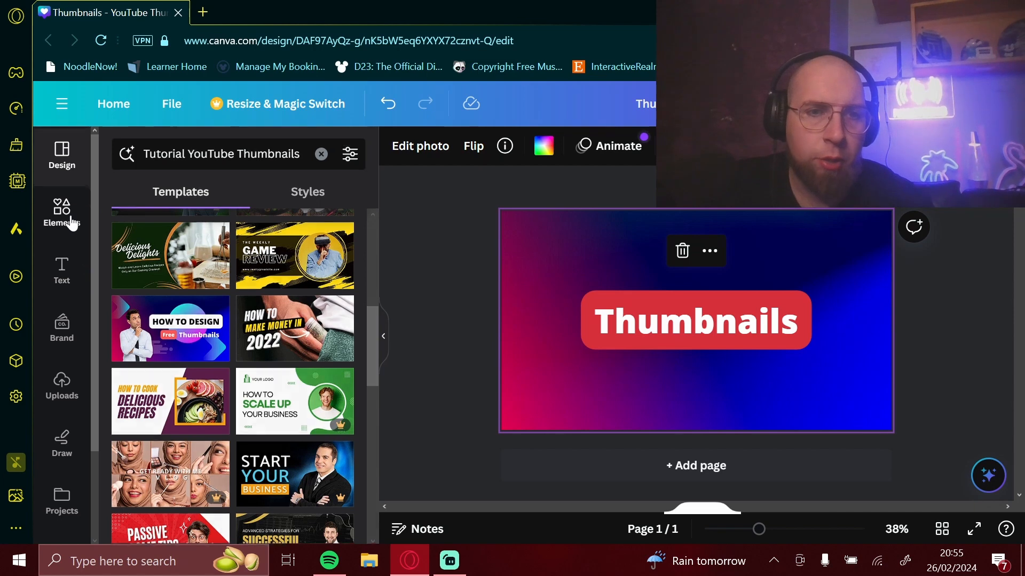
left_click(62, 212)
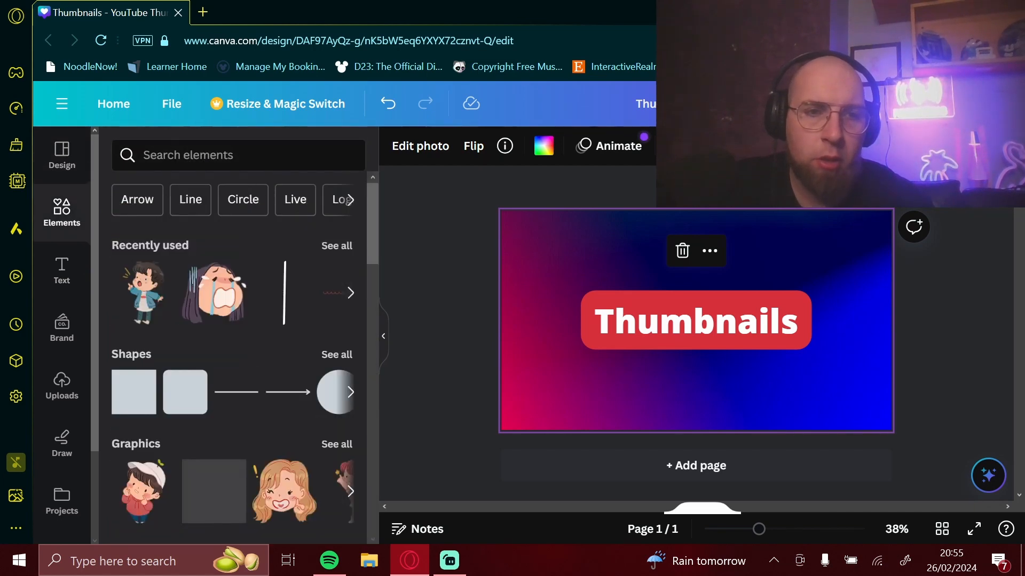
left_click(238, 155)
type("th")
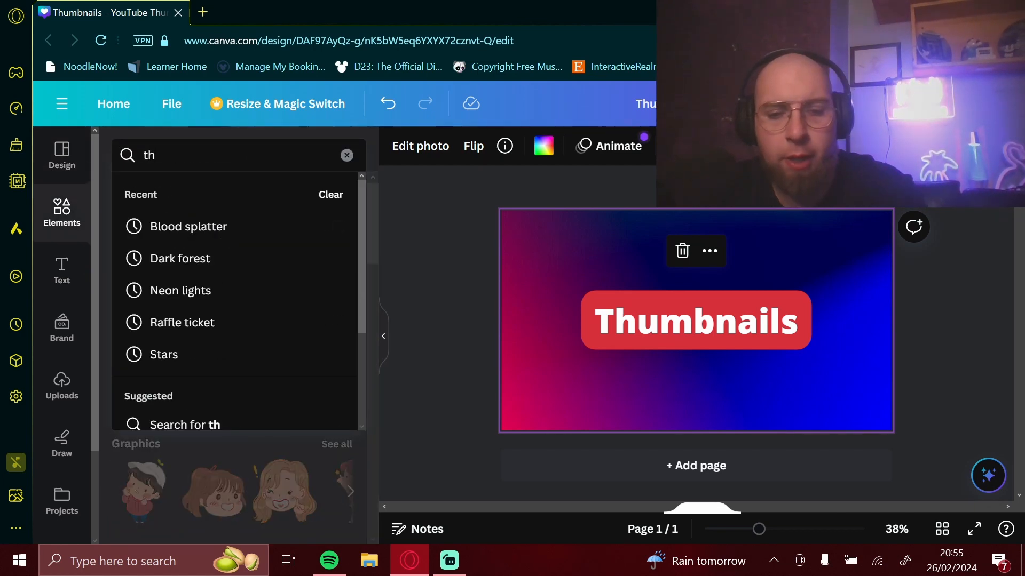
type("umbail")
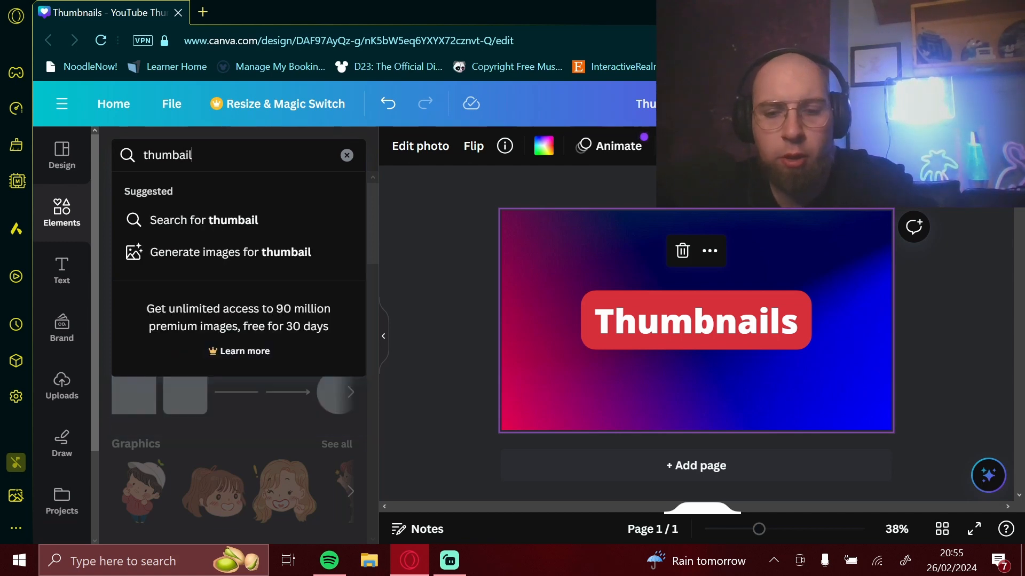
key("Return")
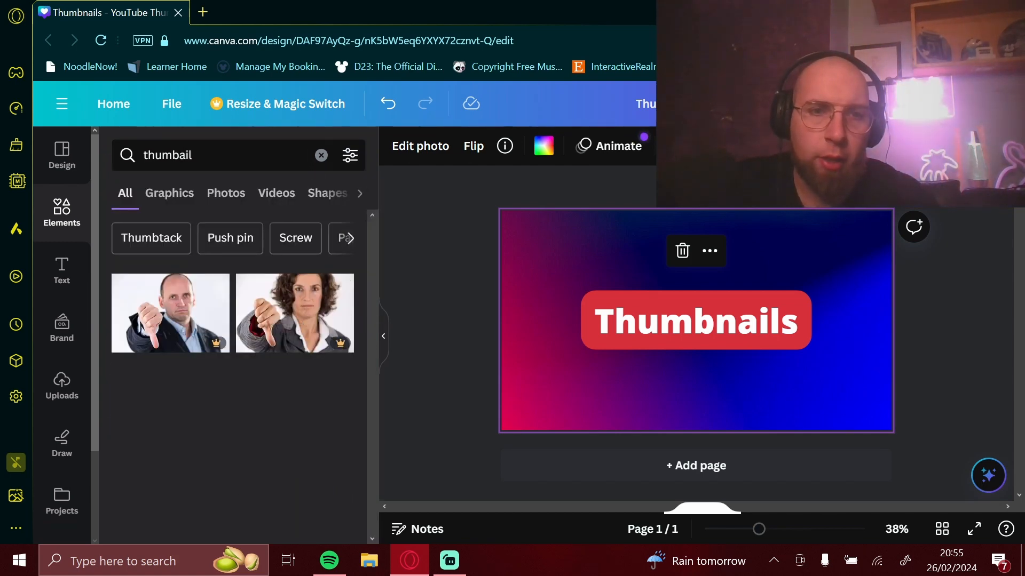
Step: Add the silver push pin from the "Push pin" graphics and shrink it to about 162 × 182 px over the label
left_click(223, 235)
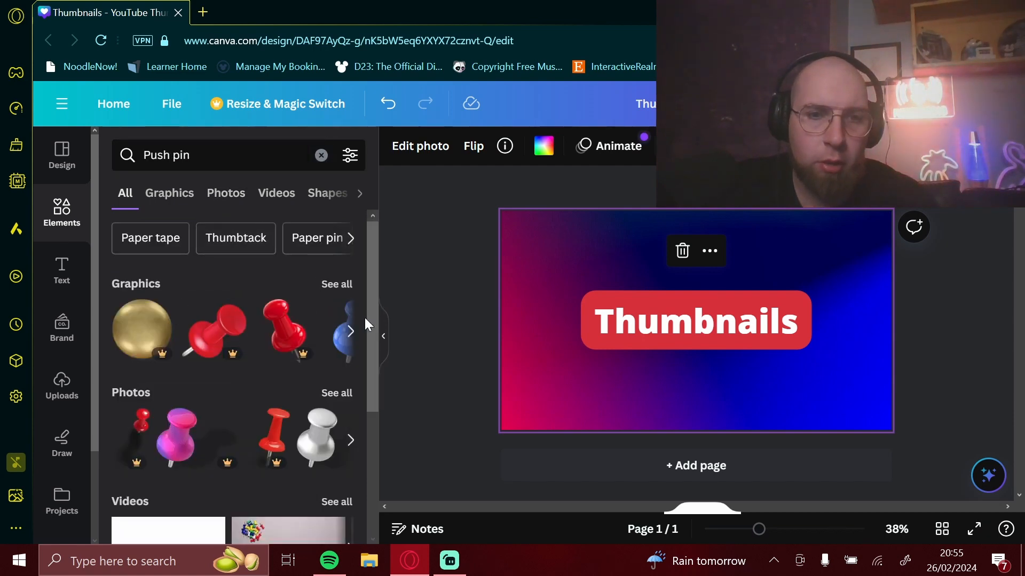
mouse_move(374, 321)
left_mouse_down()
mouse_move(373, 449)
mouse_move(372, 332)
left_mouse_up()
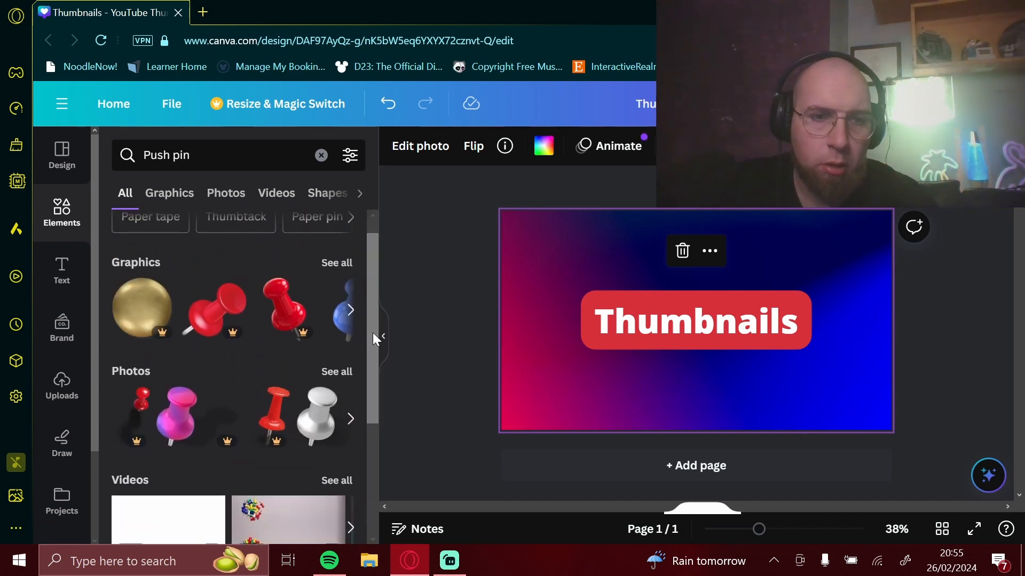
left_click(337, 257)
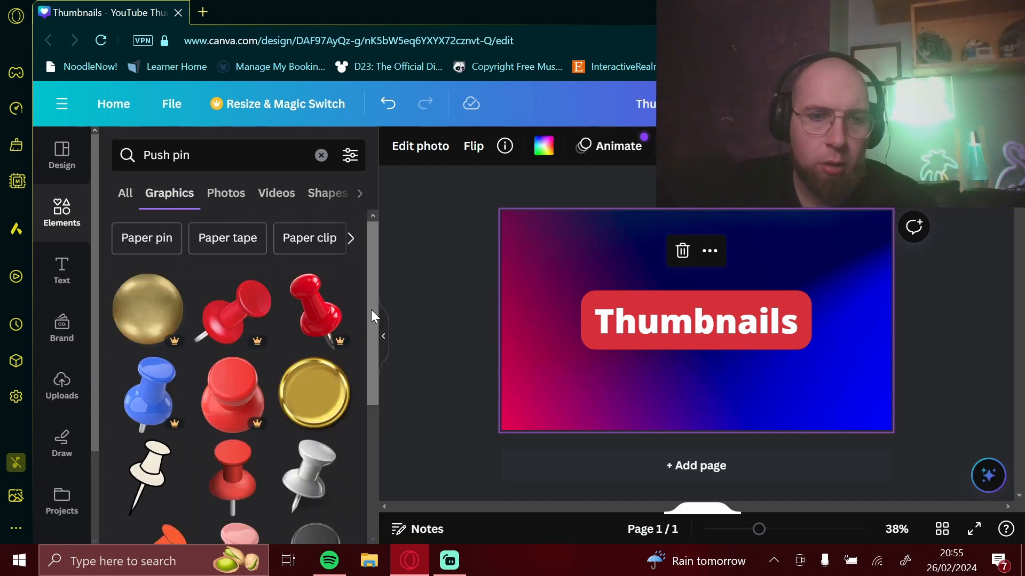
left_click_drag(373, 316, 369, 353)
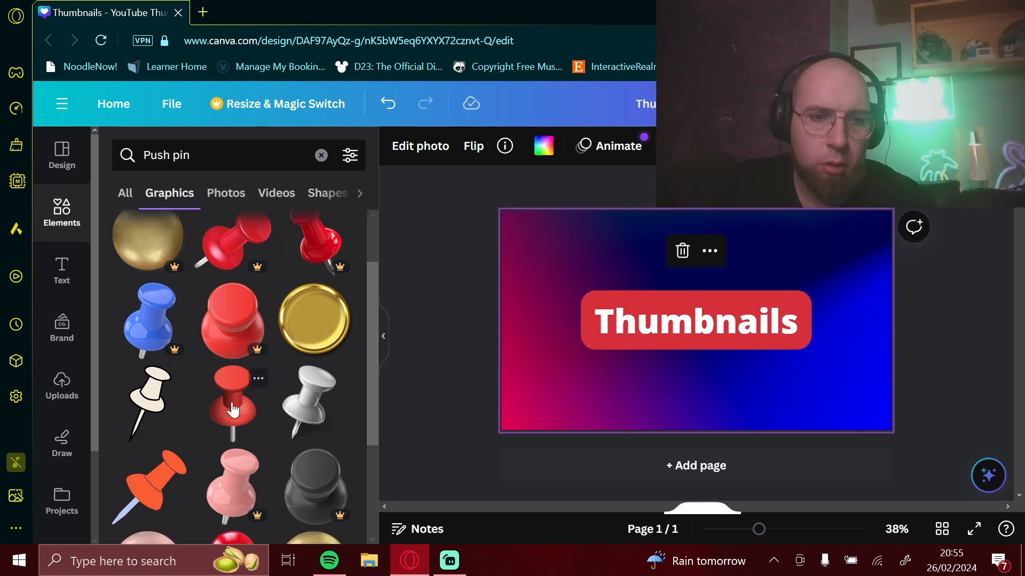
left_click(306, 402)
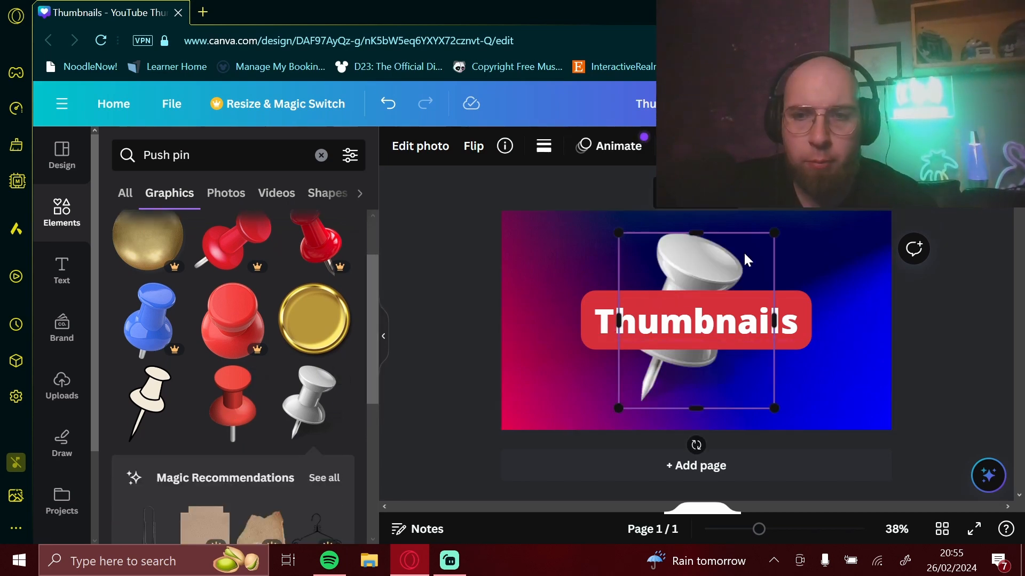
left_click_drag(774, 228, 668, 352)
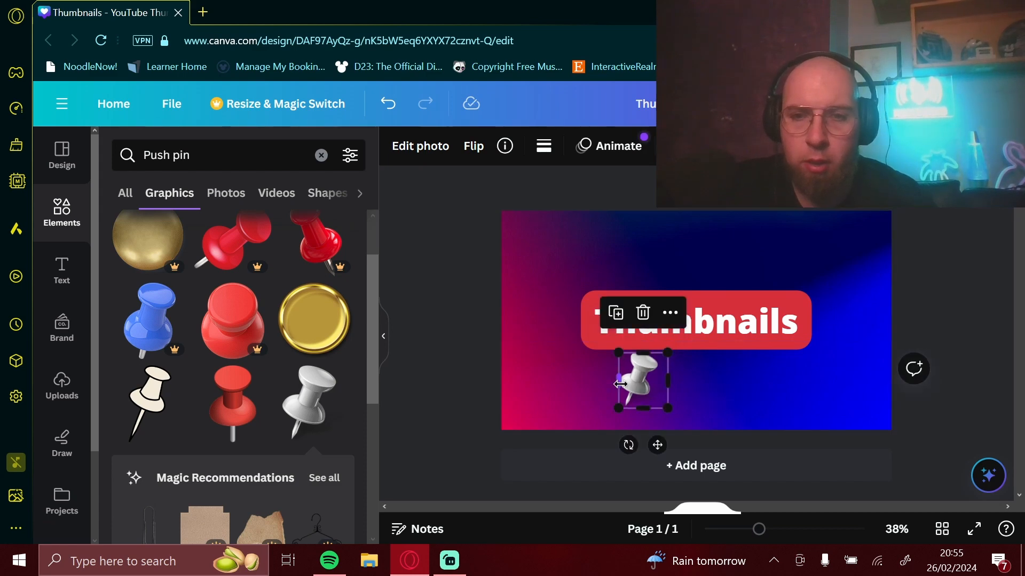
left_click_drag(642, 384, 703, 304)
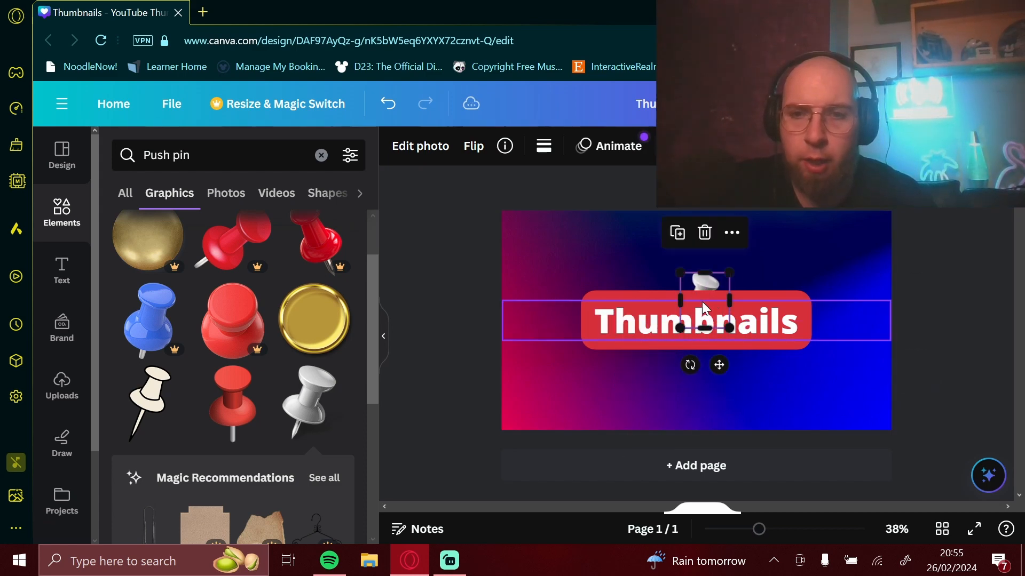
Step: Bring the silver push pin to the front and move it up so its tip touches the label's top edge
left_click(685, 145)
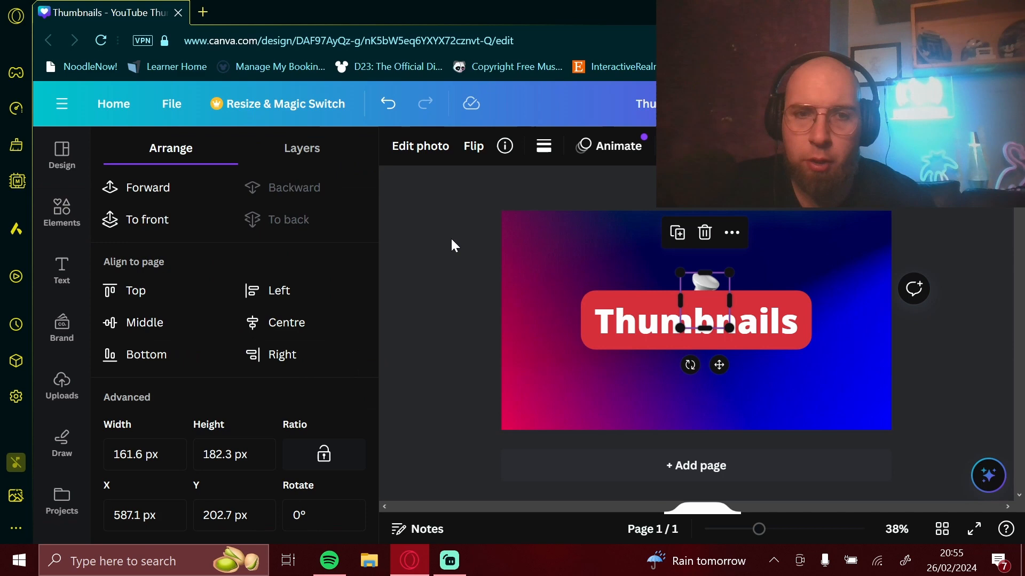
left_click(148, 221)
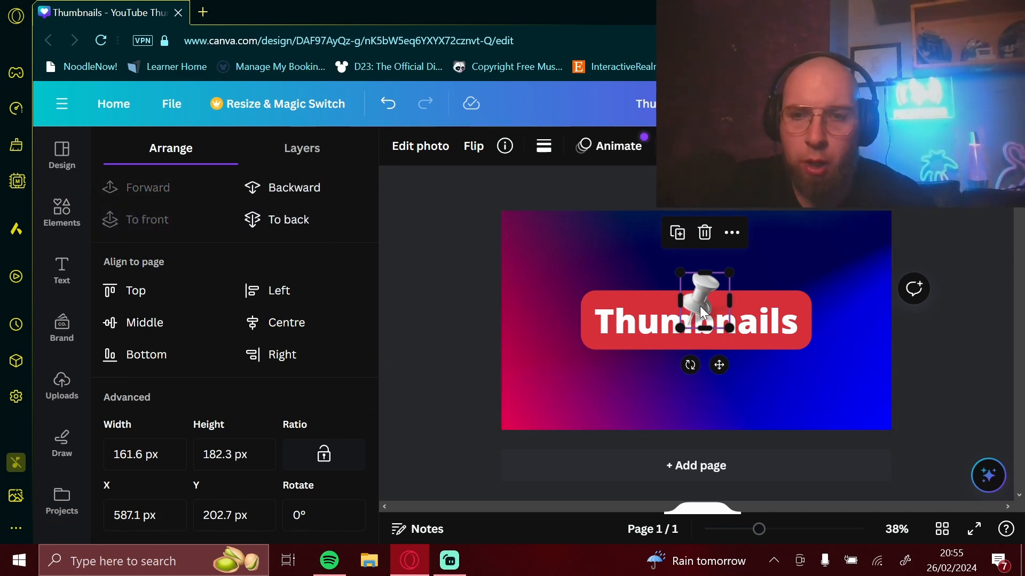
left_click_drag(698, 301, 707, 283)
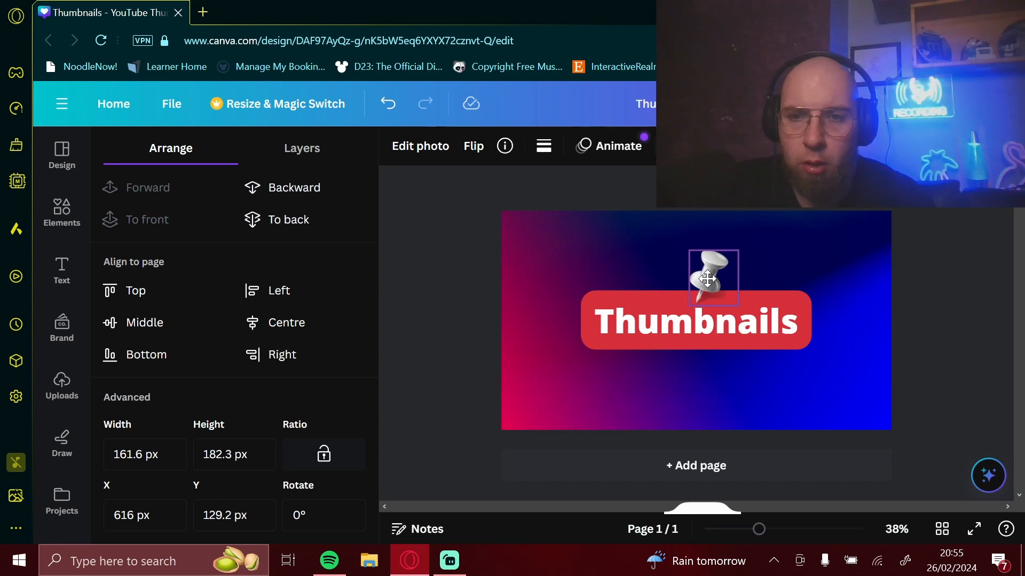
left_click(526, 308)
left_click(526, 305)
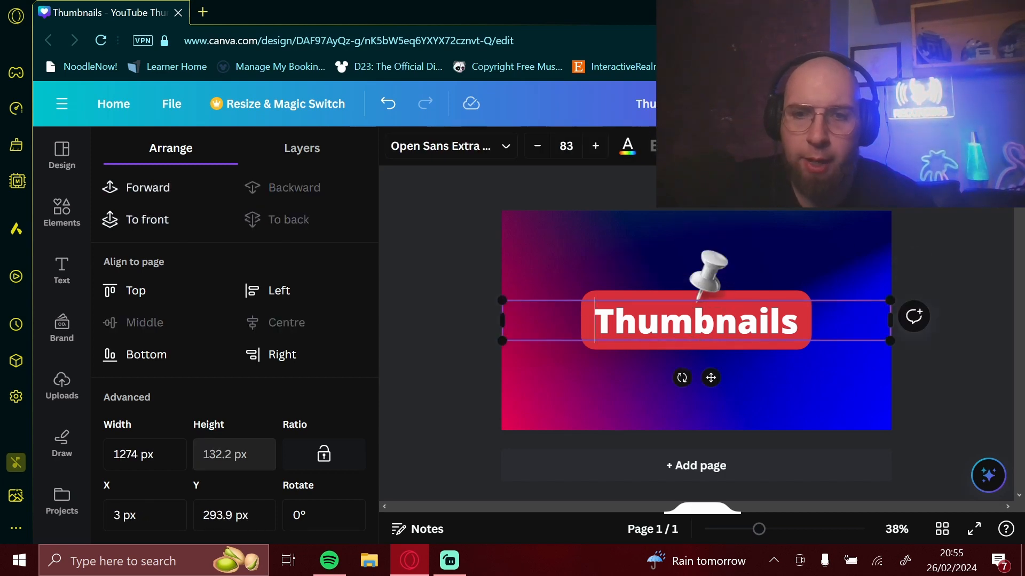
left_click(455, 303)
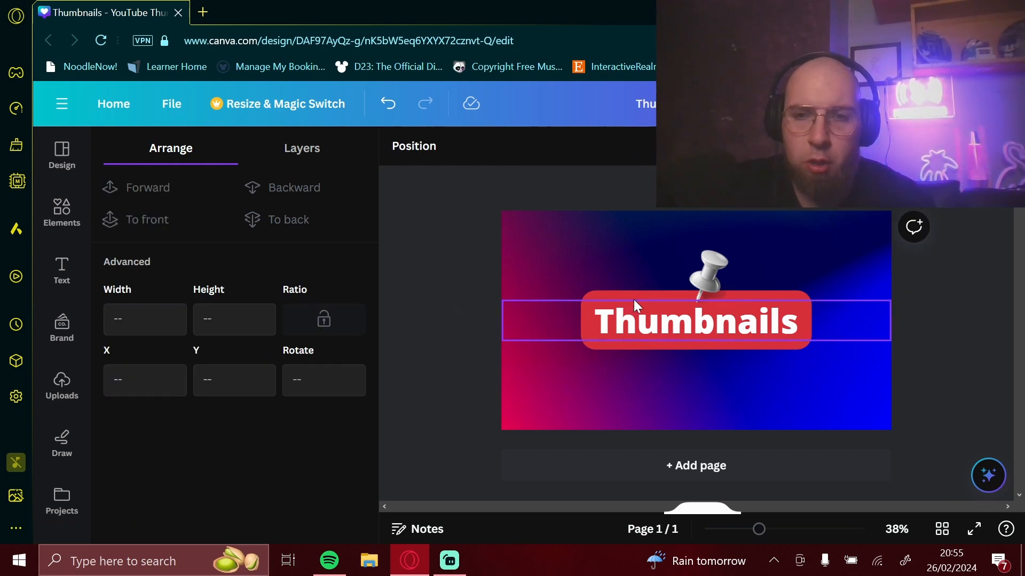
left_click(673, 297)
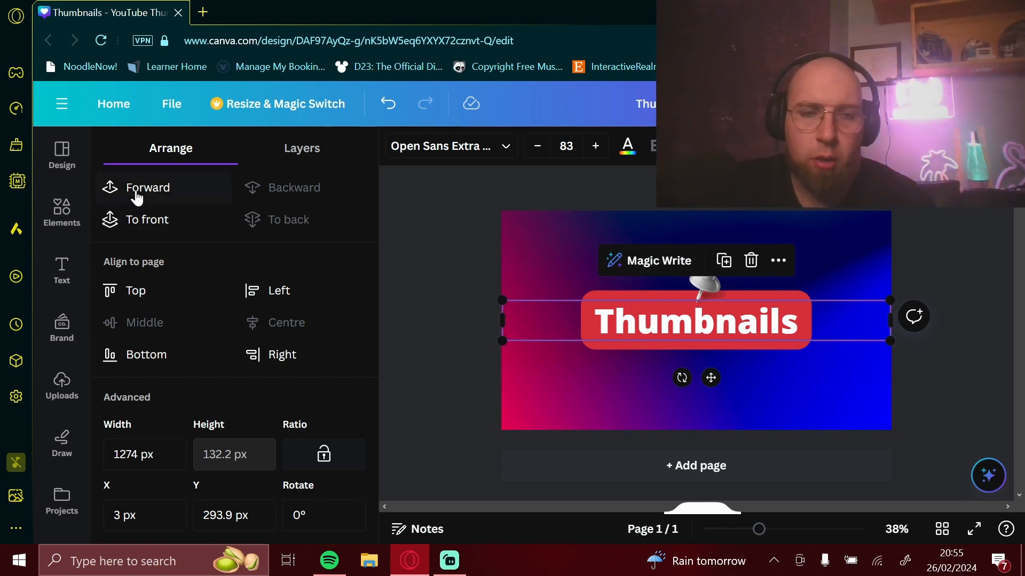
left_click(627, 293)
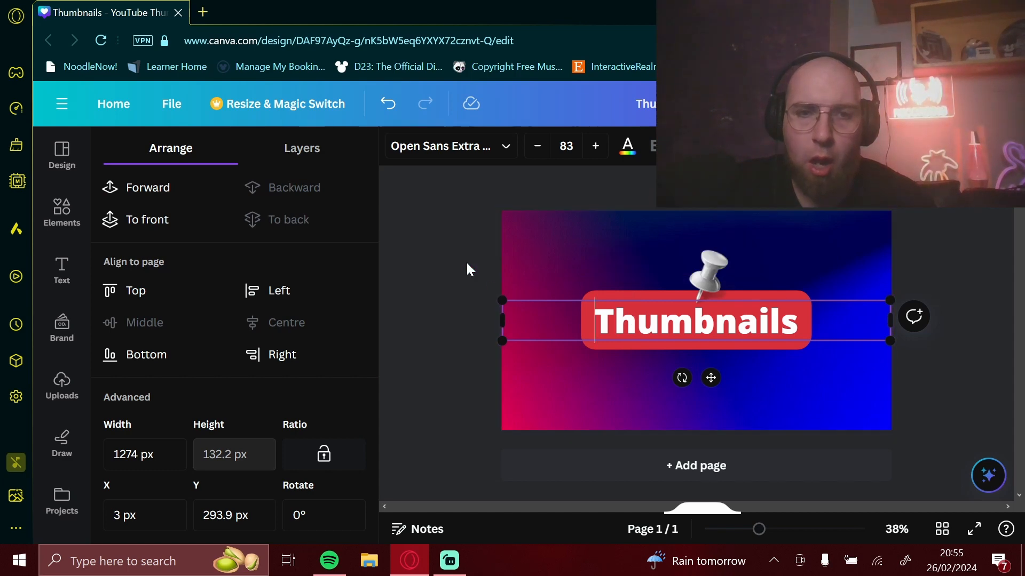
left_click(602, 357)
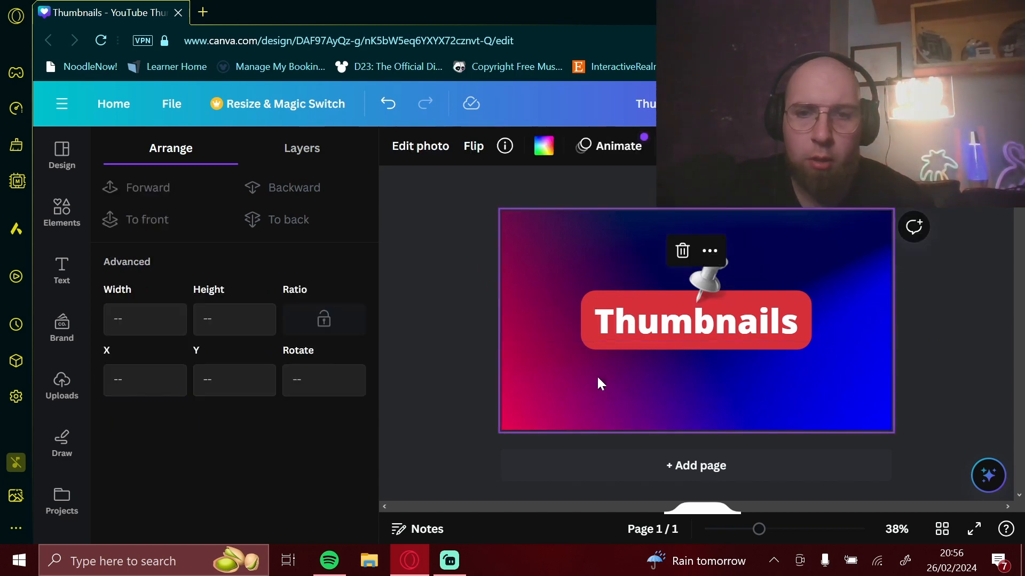
left_click(603, 344)
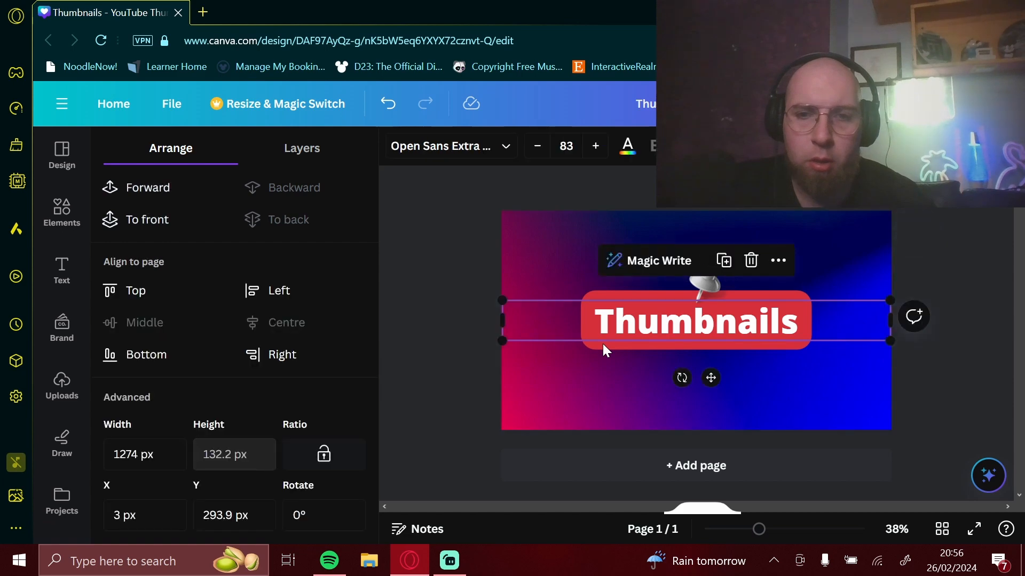
Step: Enlarge the silver push pin to about 205 × 231 px and place it in front of the label with its tip at the top edge
left_click(701, 283)
left_click(261, 199)
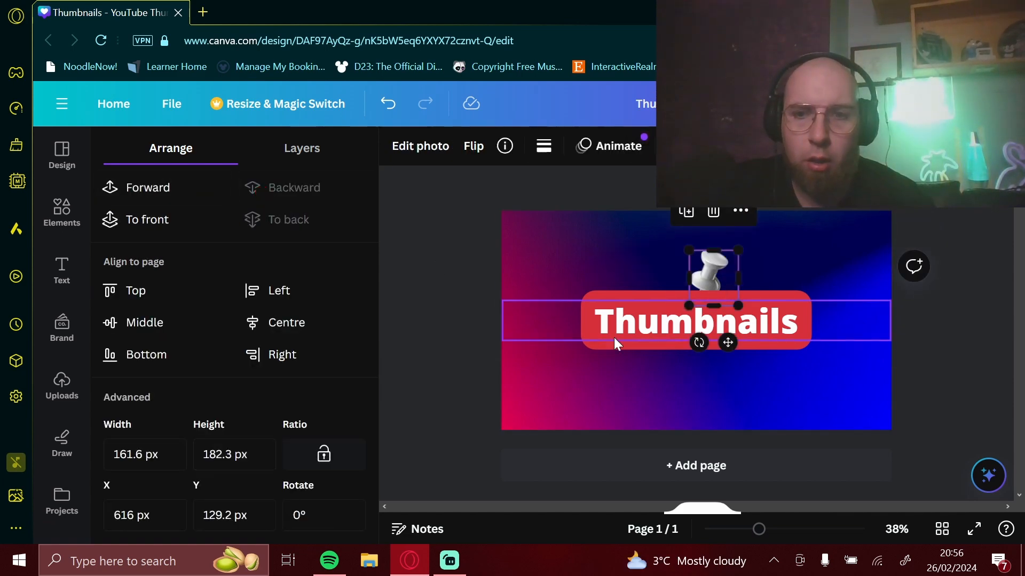
left_click_drag(680, 307, 667, 321)
mouse_move(699, 271)
left_mouse_down()
mouse_move(699, 253)
mouse_move(695, 271)
left_mouse_up()
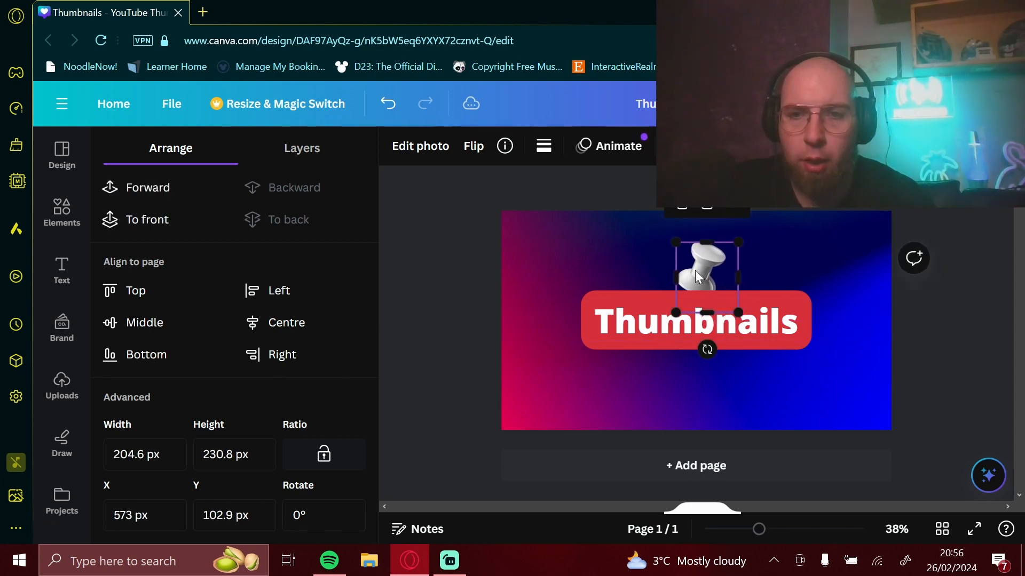
left_click(134, 194)
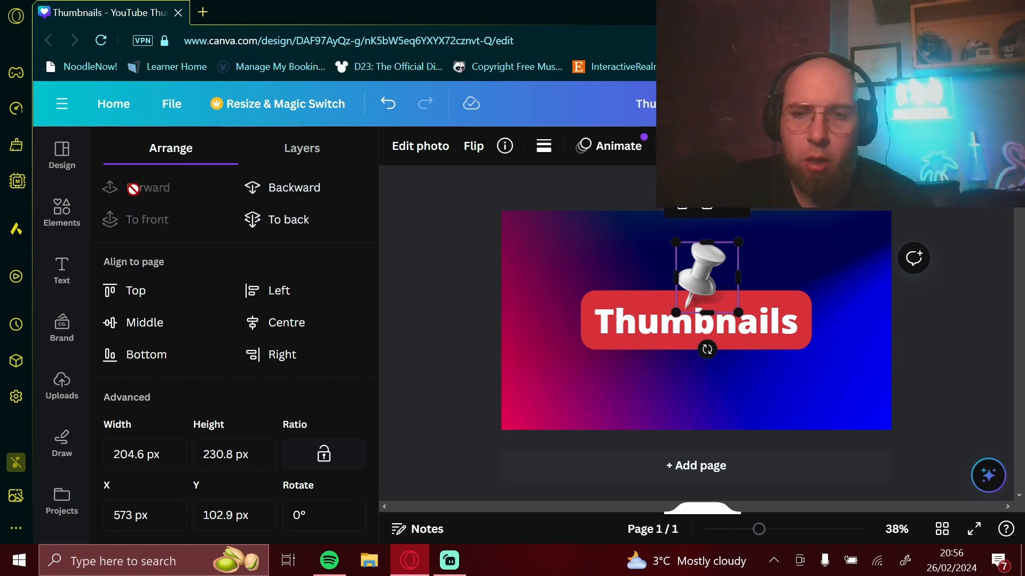
left_click_drag(696, 272, 702, 268)
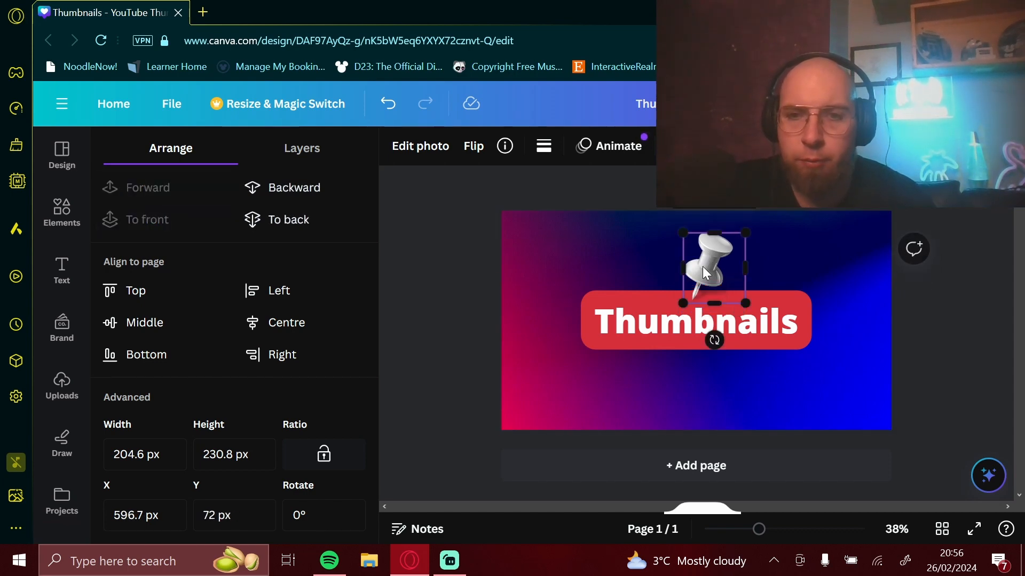
Step: Search the elements library for "noticeboard"
left_click(61, 209)
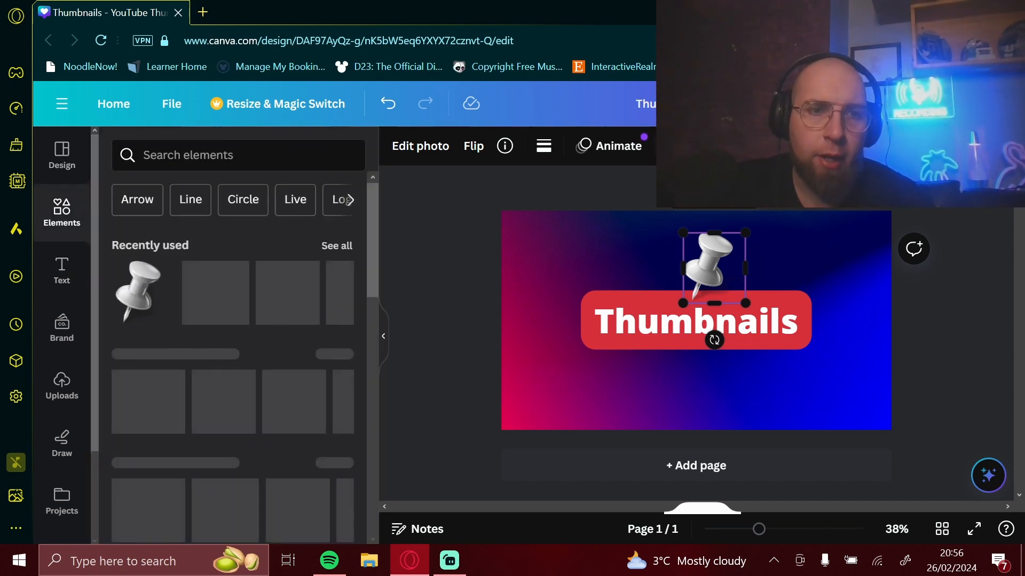
left_click(238, 155)
type("co")
key("BackSpace")
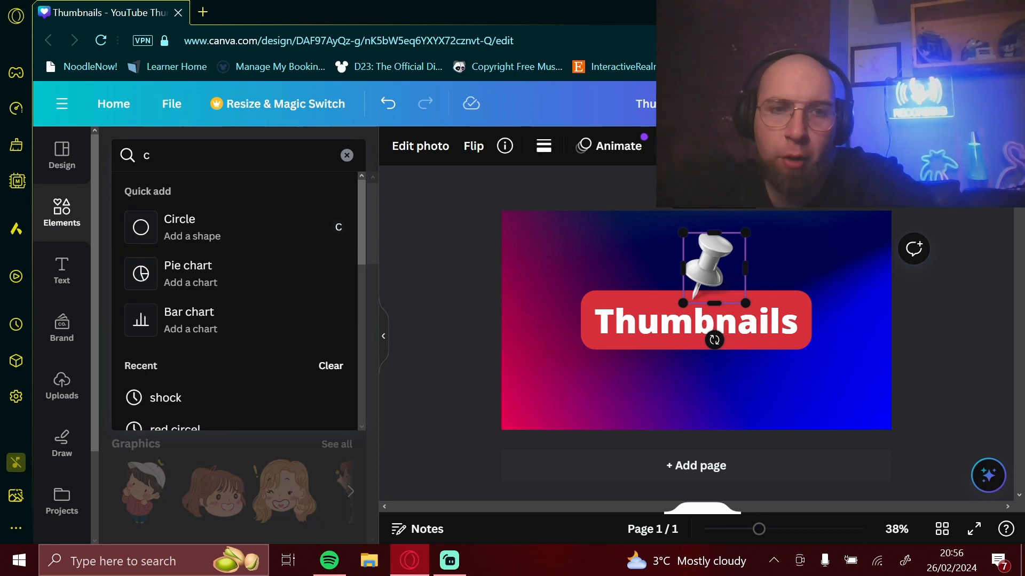
key("BackSpace")
type("noti")
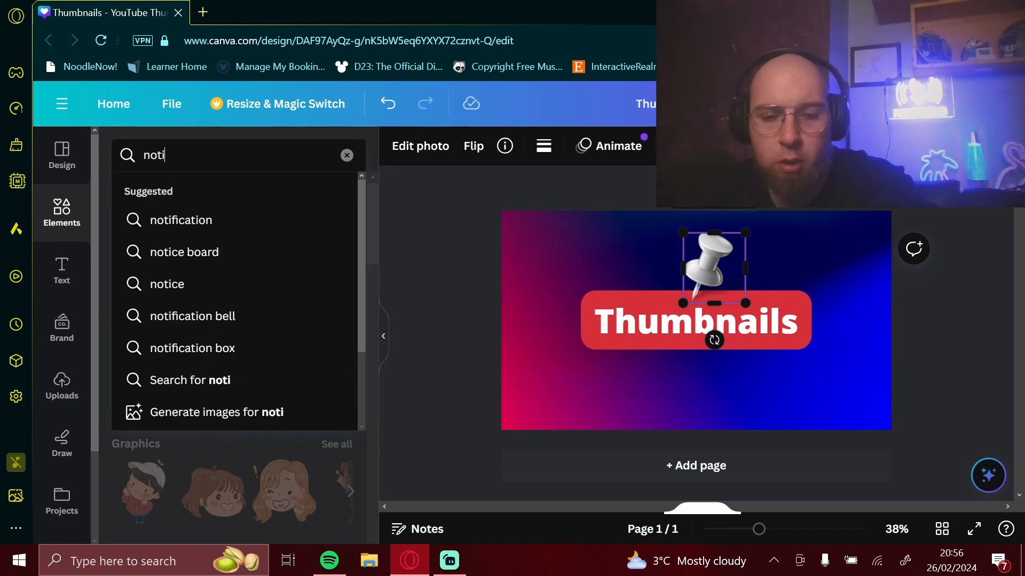
type("v")
key("BackSpace")
type("ceboard")
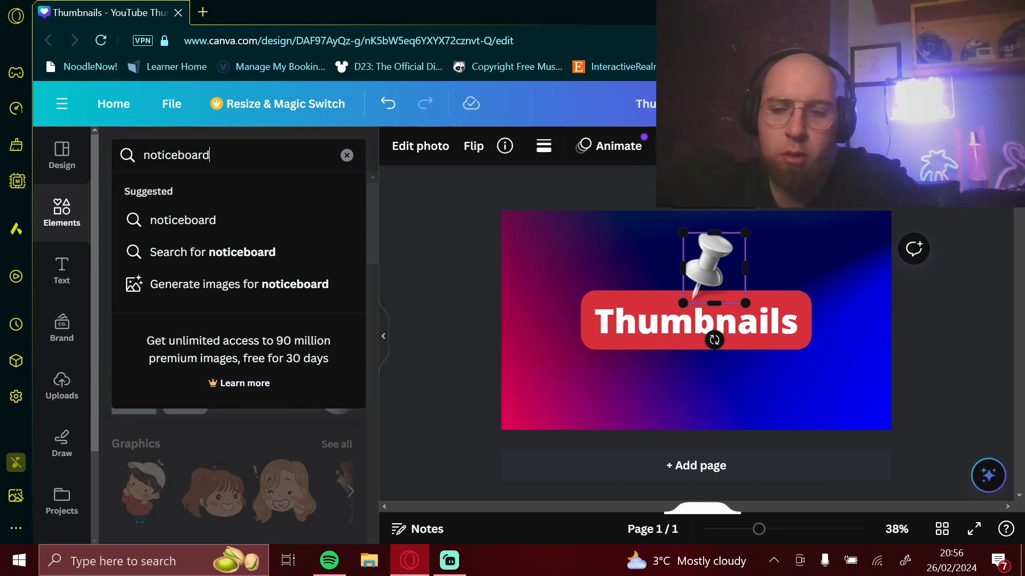
key("Return")
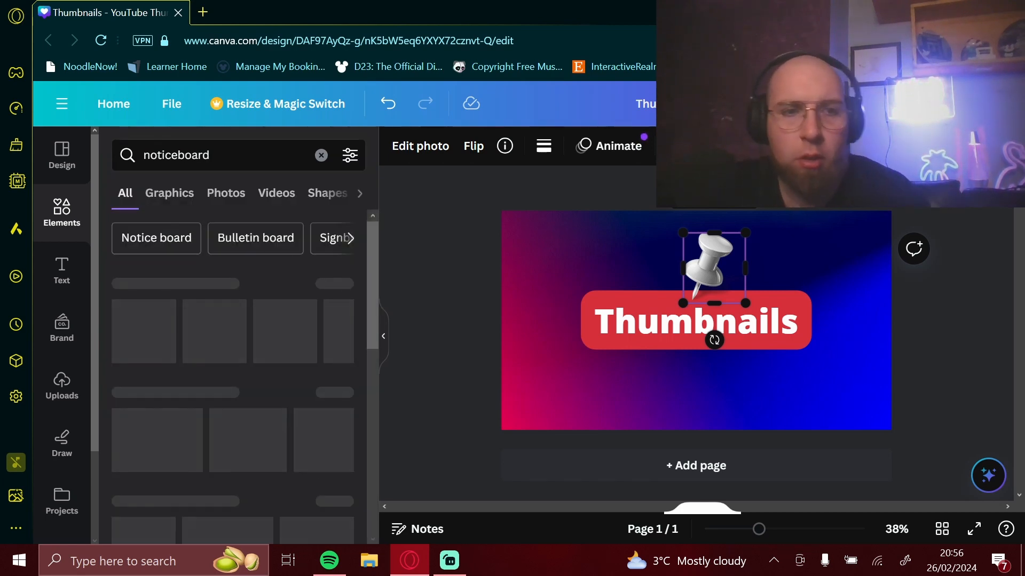
Step: Switch to the suggested "Notice board" search and look through all its graphics and related keywords for a suitable board
left_click(162, 251)
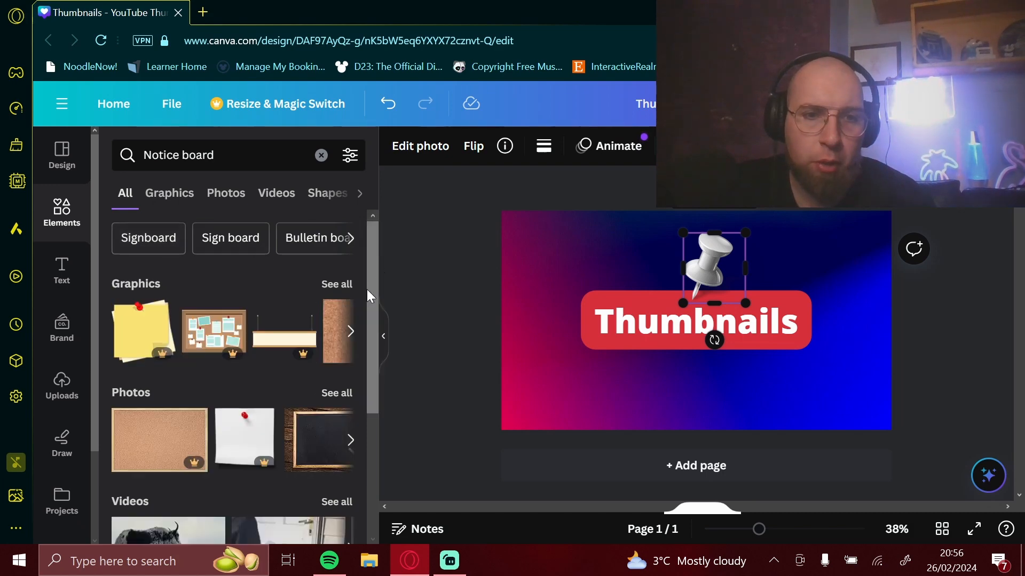
left_click(337, 288)
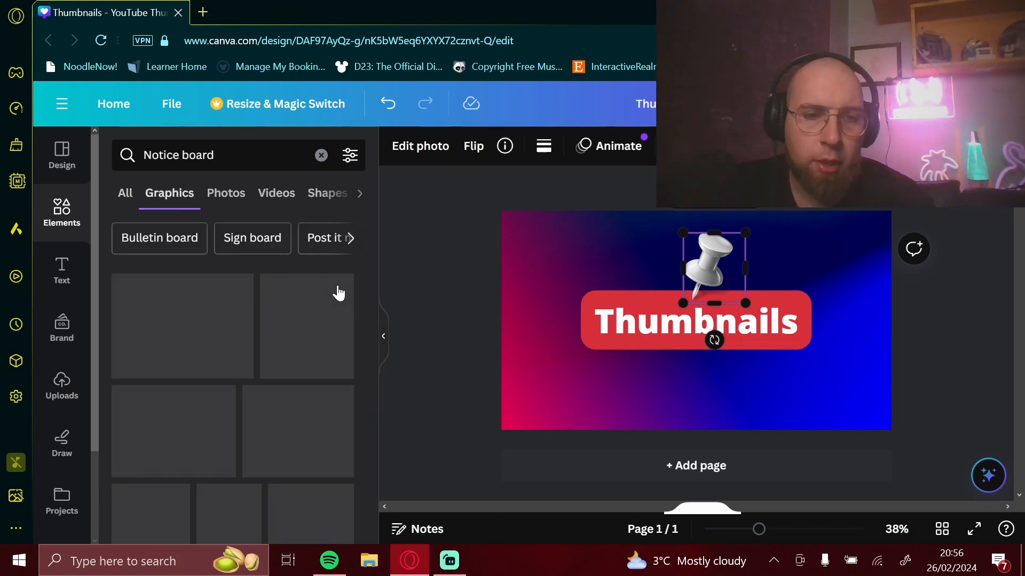
left_click_drag(373, 281, 373, 329)
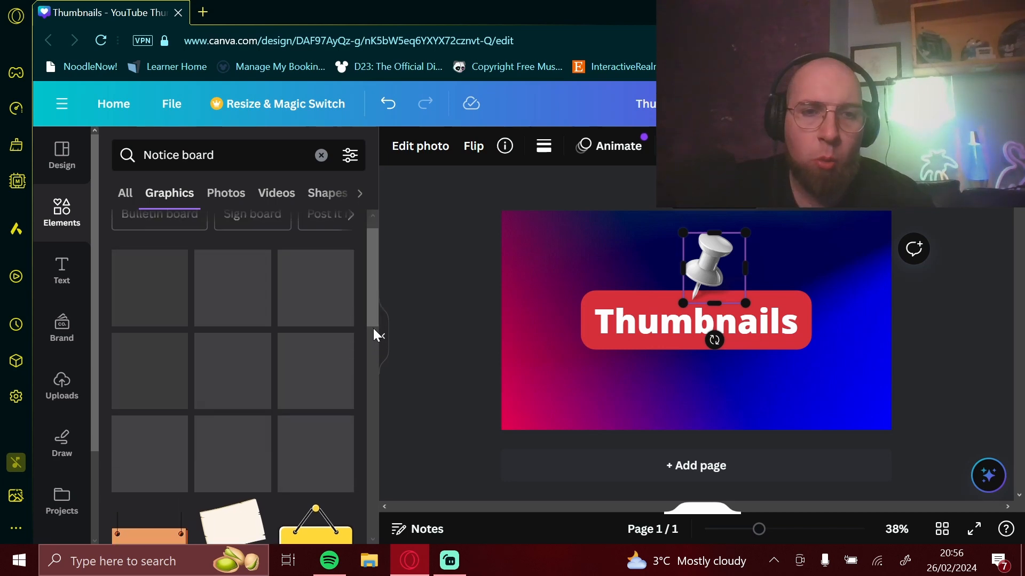
left_click_drag(373, 288, 372, 256)
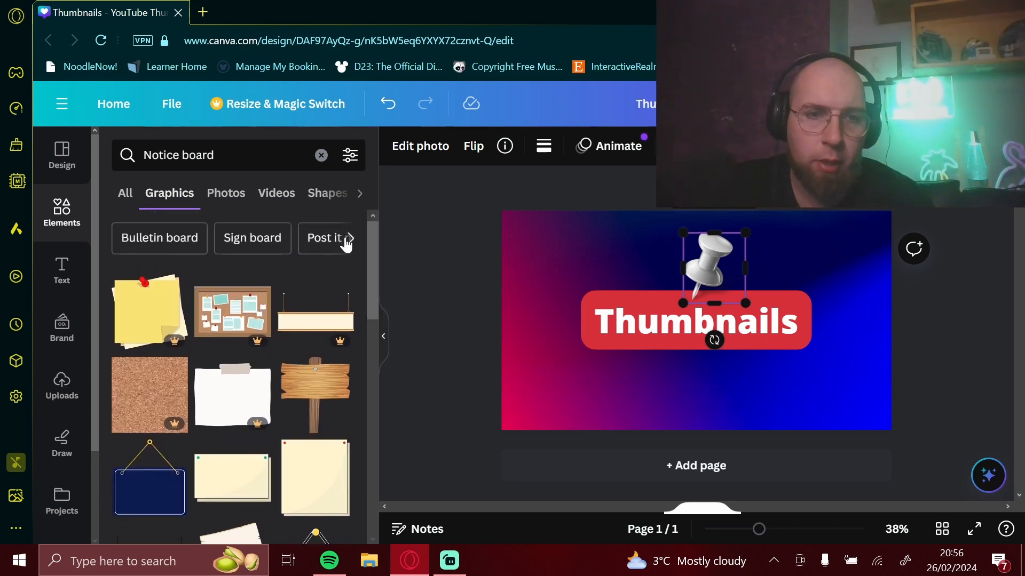
left_click(348, 238)
left_click(351, 239)
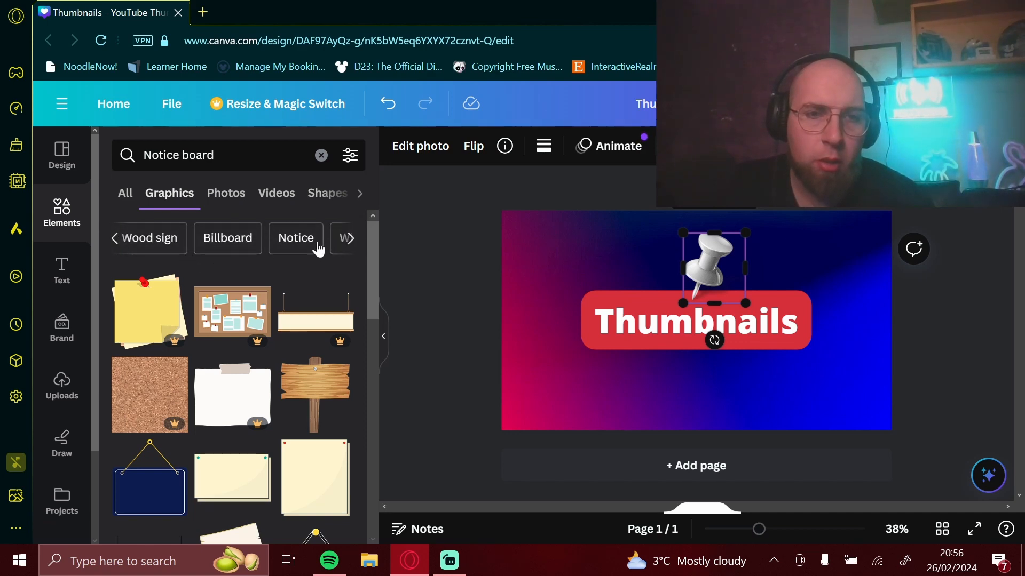
left_click(352, 246)
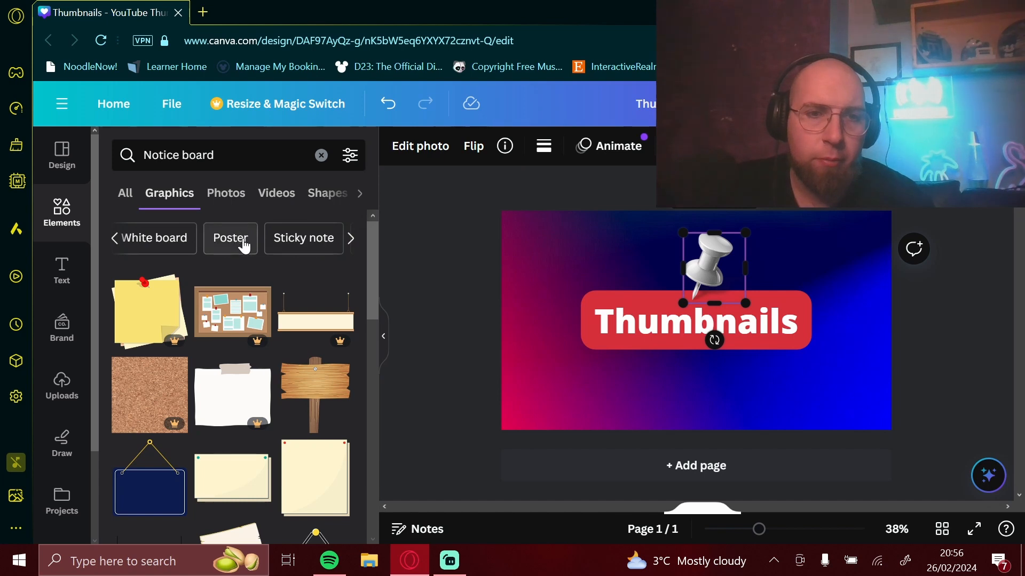
left_click_drag(375, 269, 362, 479)
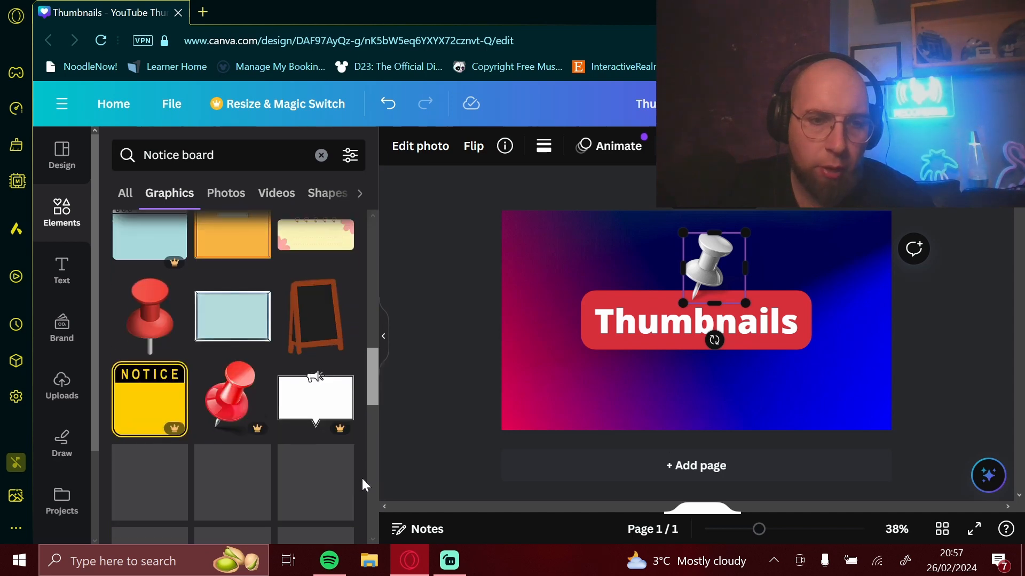
left_click_drag(373, 393, 379, 338)
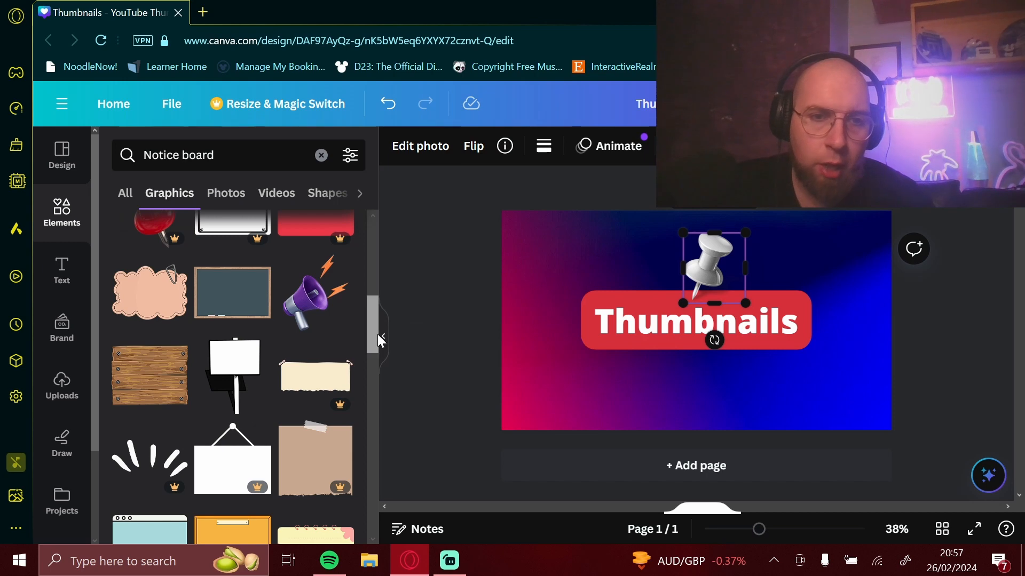
left_click_drag(377, 334, 368, 507)
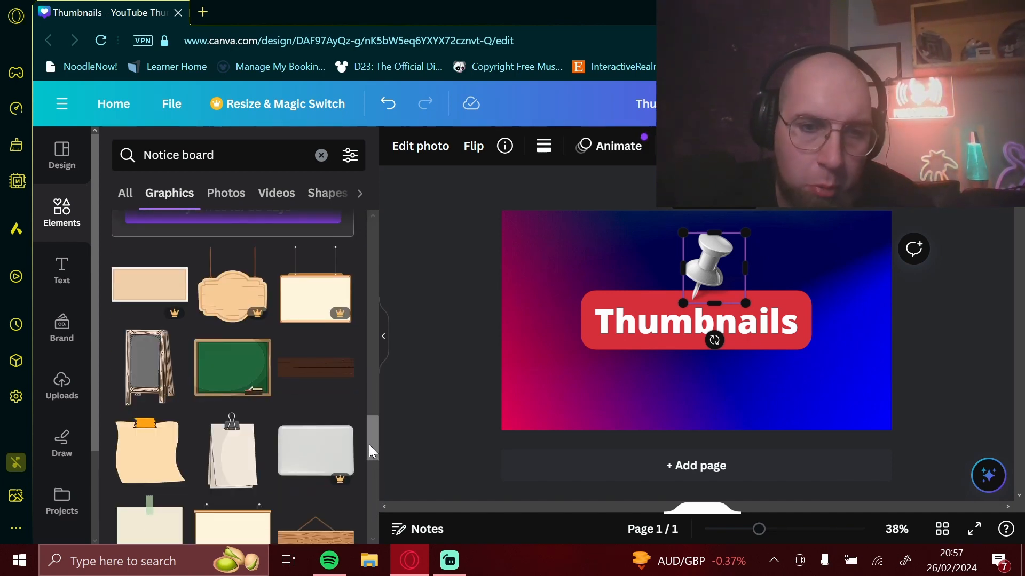
left_click_drag(369, 444, 387, 243)
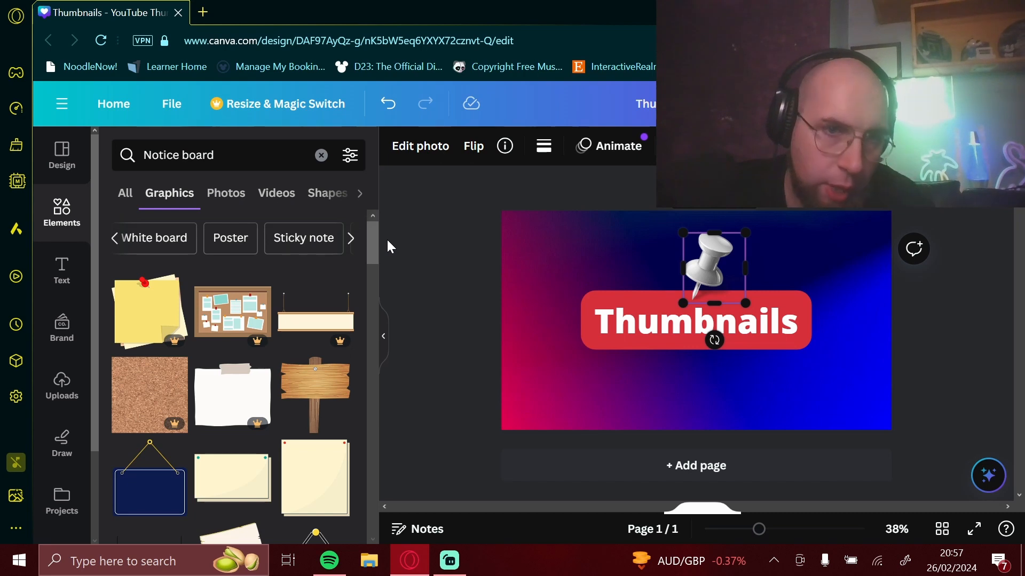
Step: Replace the elements search with "cork board", keeping the results limited to graphics
left_click(229, 155)
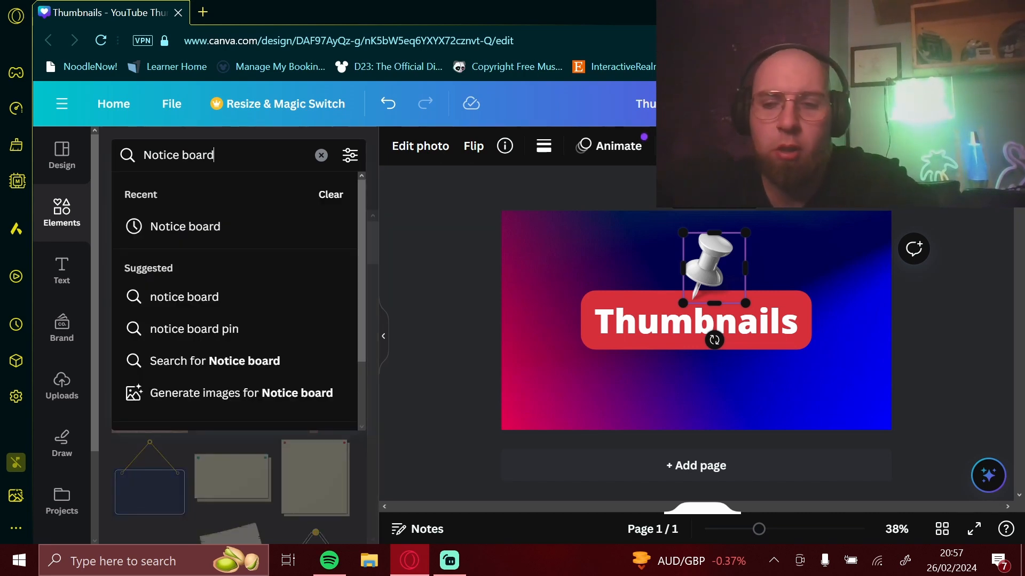
key("BackSpace")
key("BackSpace")
key("BackSpace")
key("BackSpace")
key("BackSpace")
key("BackSpace")
key("BackSpace")
key("BackSpace")
key("BackSpace")
key("BackSpace")
key("BackSpace")
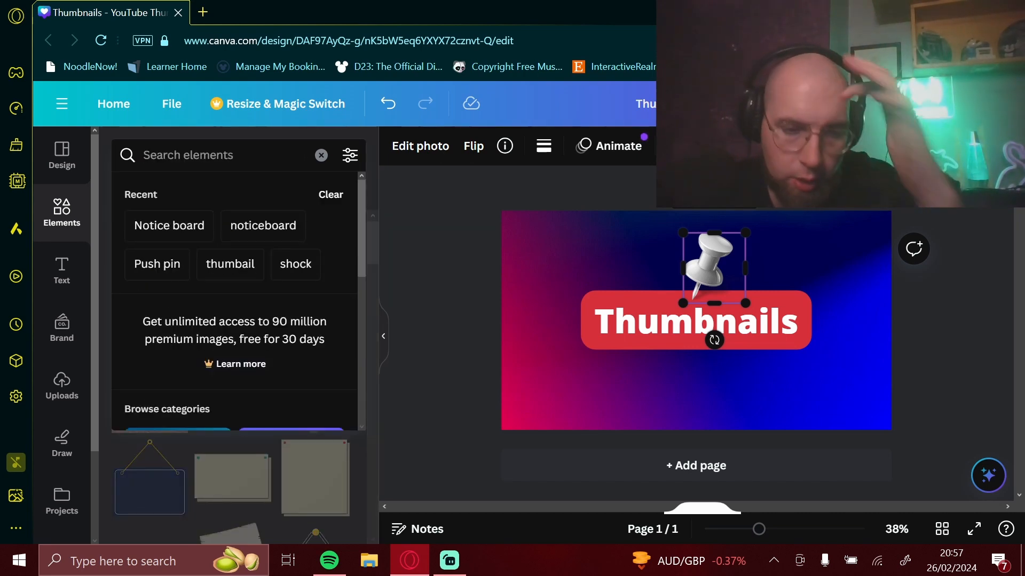
type("co")
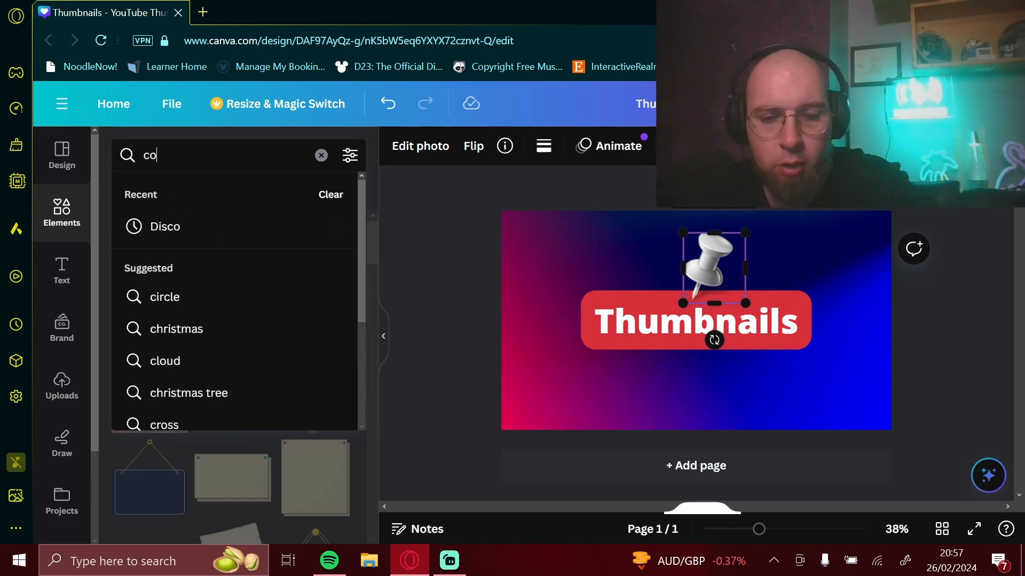
type("rk board")
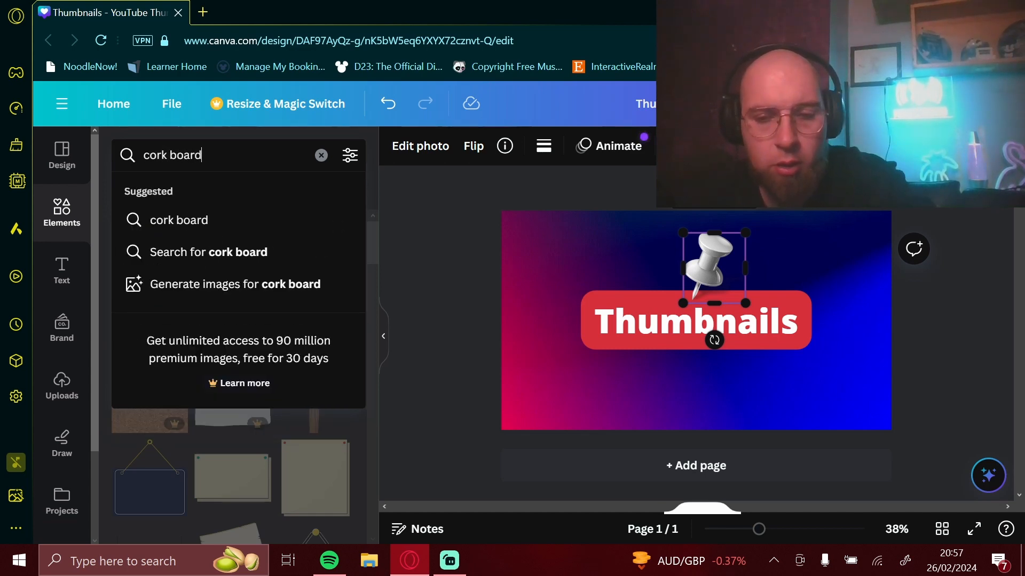
key("Return")
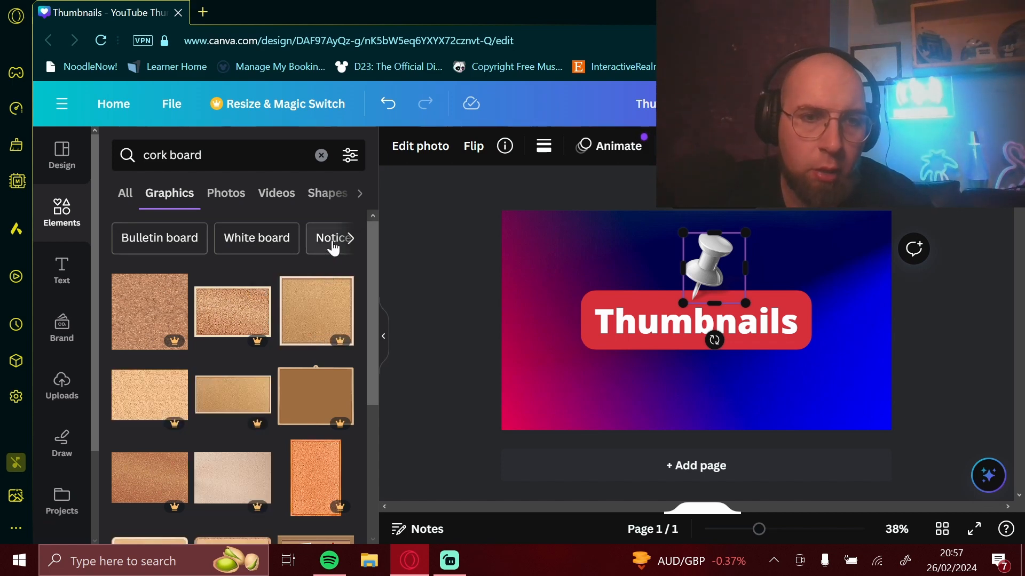
Step: Add the purple-framed cork board graphic with three yellow sticky notes and move it into the page's upper-left corner
left_click_drag(372, 244, 351, 365)
scroll(351, 377, "down", 1)
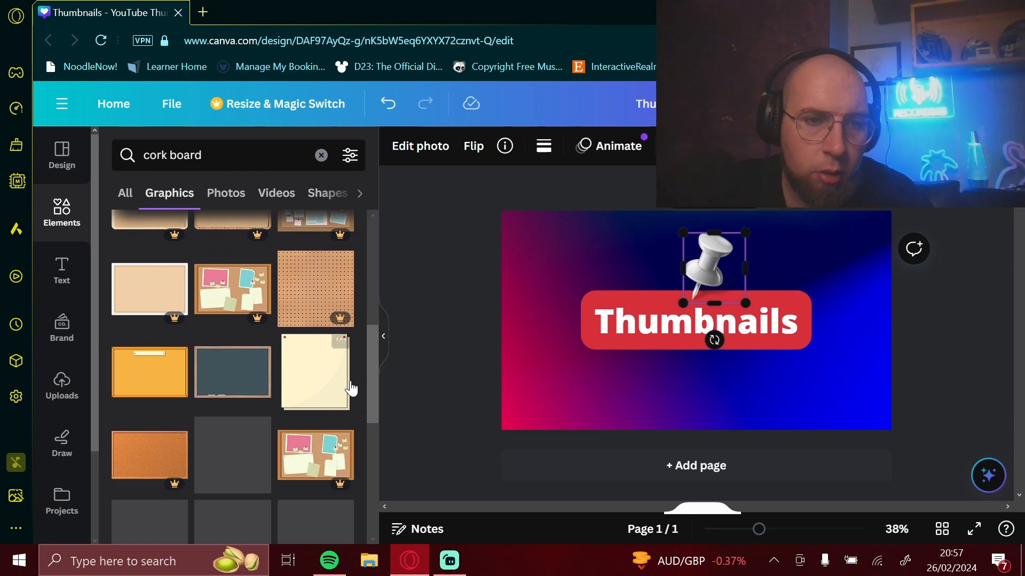
left_click_drag(376, 371, 364, 444)
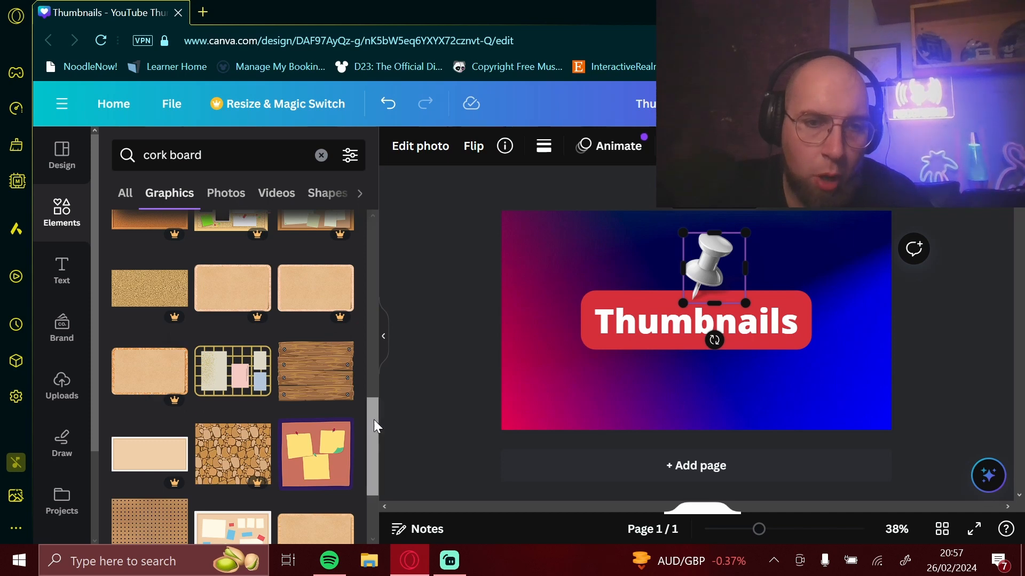
scroll(374, 419, "down", 3)
scroll(373, 447, "down", 2)
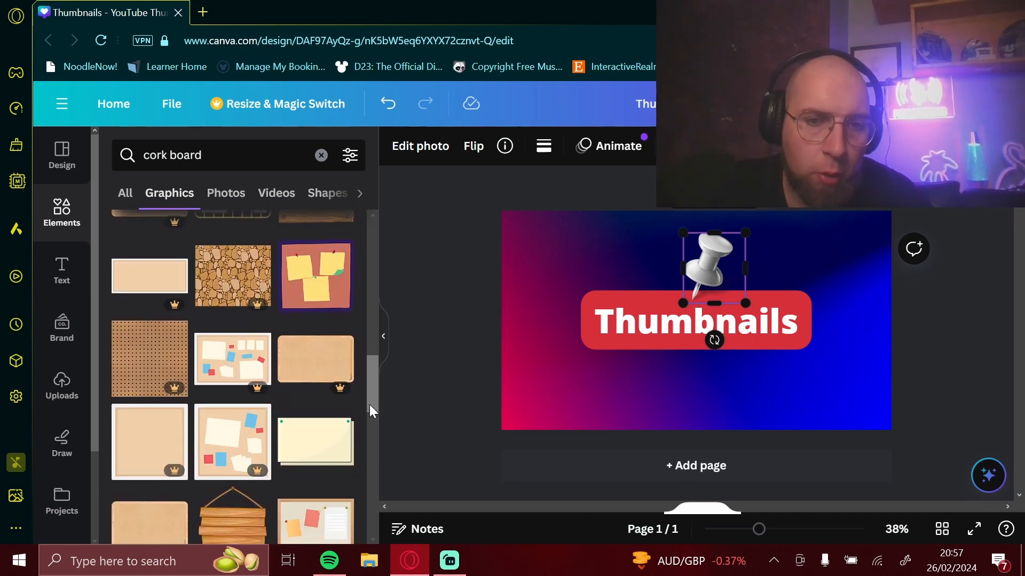
scroll(369, 424, "down", 3)
left_click_drag(370, 413, 383, 367)
left_click(322, 382)
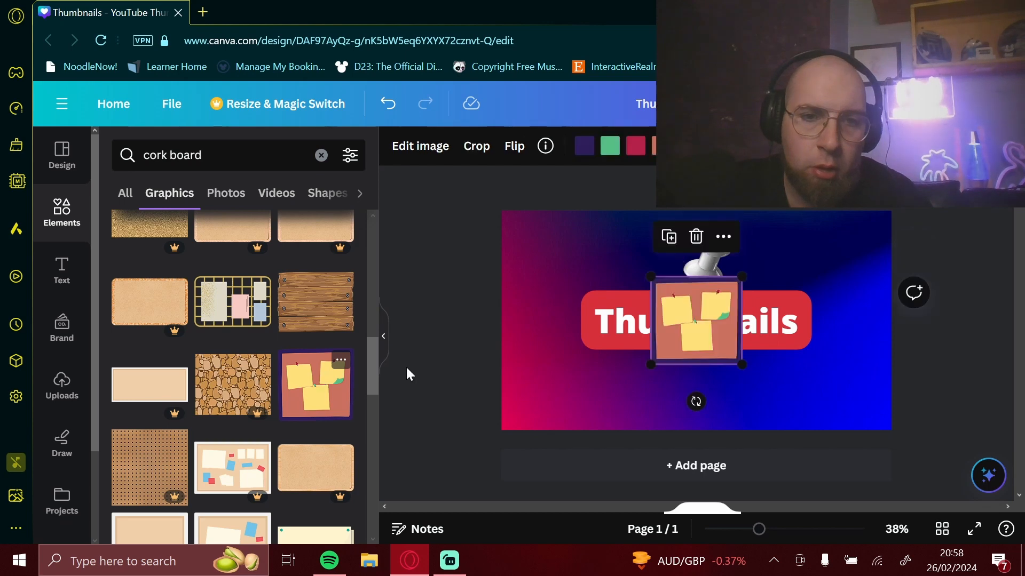
left_click_drag(696, 322, 547, 261)
left_click(642, 249)
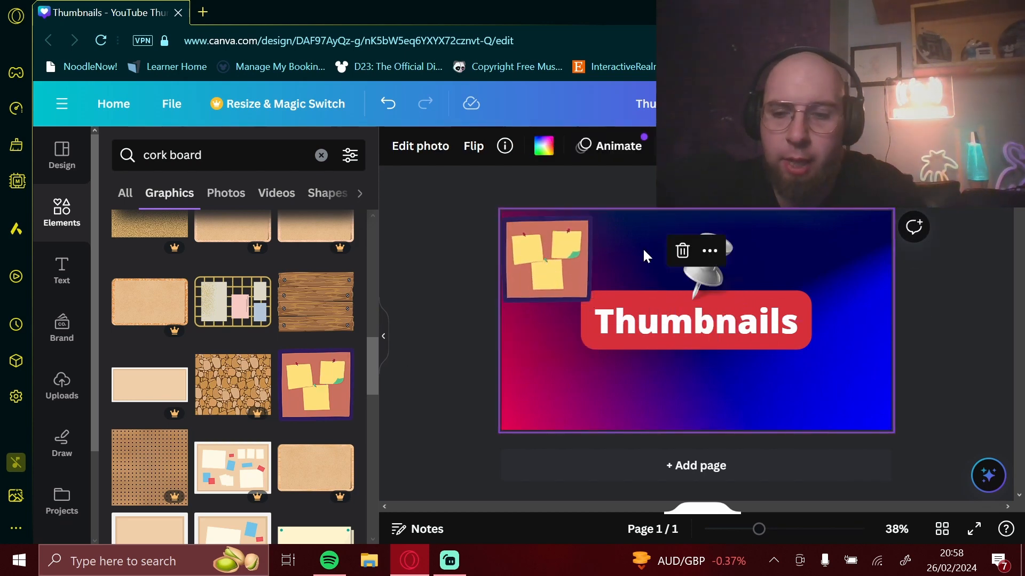
Step: Replace the gradient background with the cork board graphic, enlarging it to cover the page and sending it to the back
key("Delete")
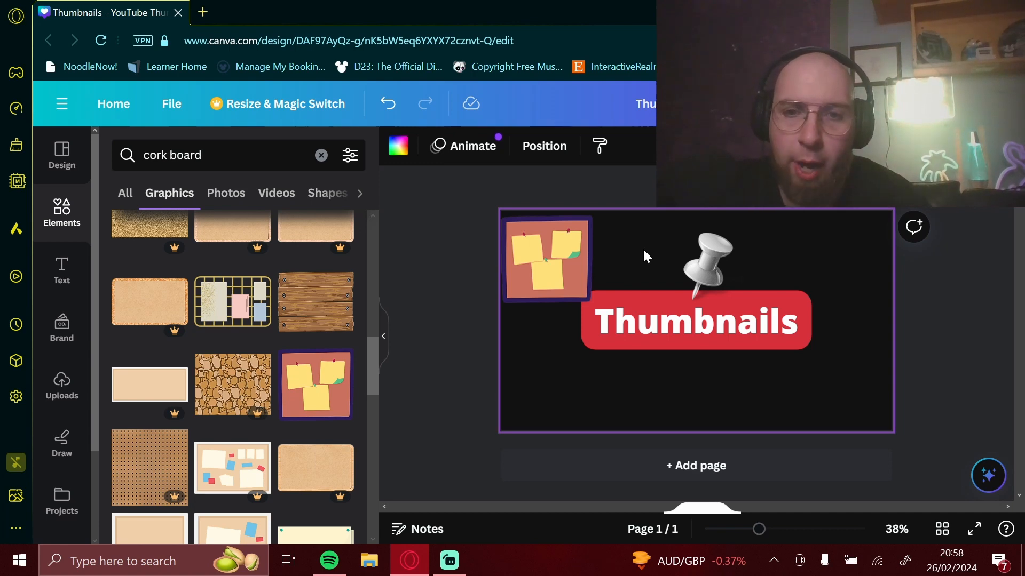
left_click(565, 235)
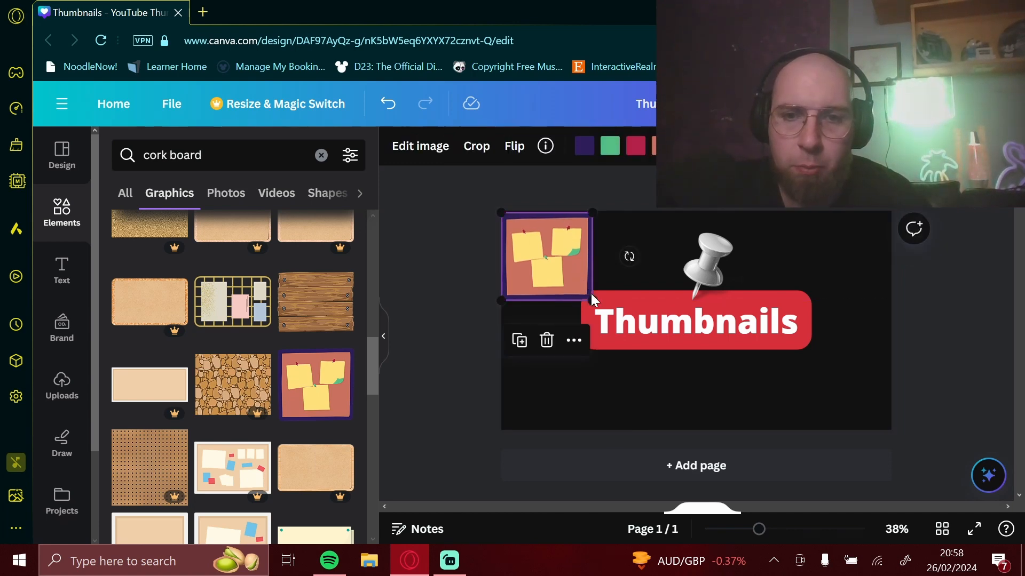
left_click_drag(592, 300, 1022, 382)
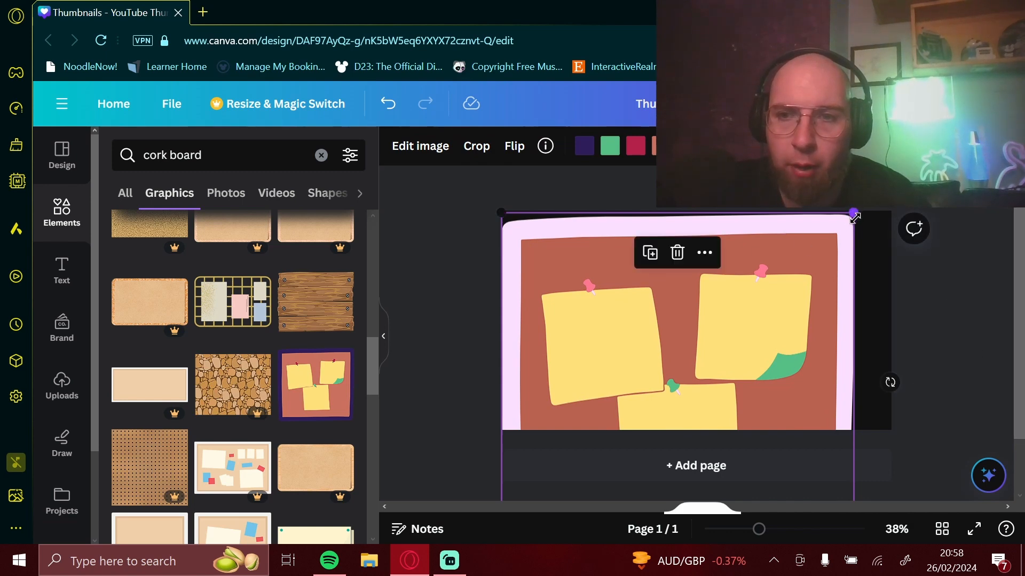
left_click_drag(854, 216, 903, 167)
left_click_drag(821, 283, 821, 255)
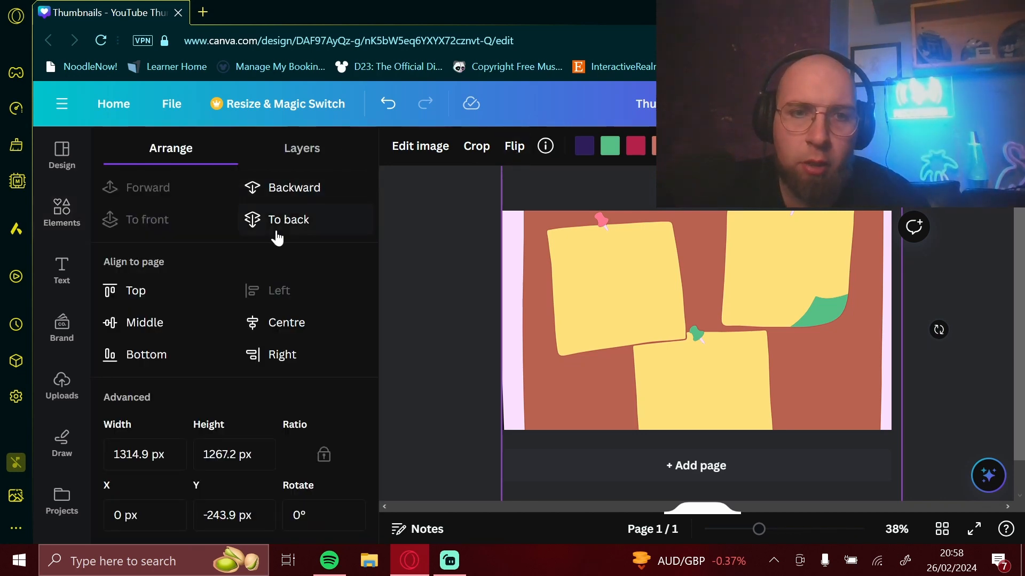
left_click(275, 231)
left_click(449, 358)
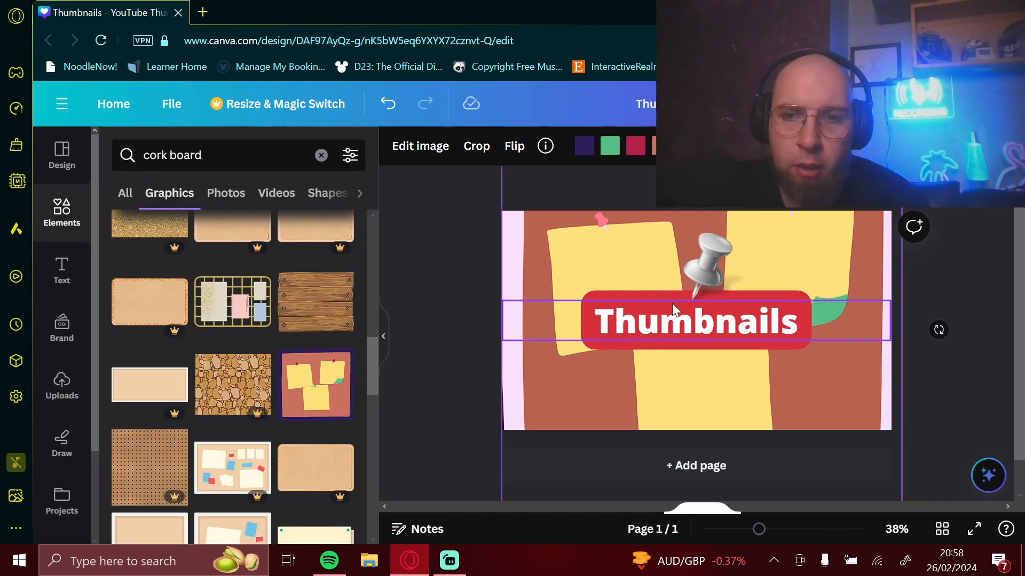
Step: Shrink the grey push pin and move it with the "Thumbnails" label up to the page's upper edge
left_click_drag(695, 278, 692, 249)
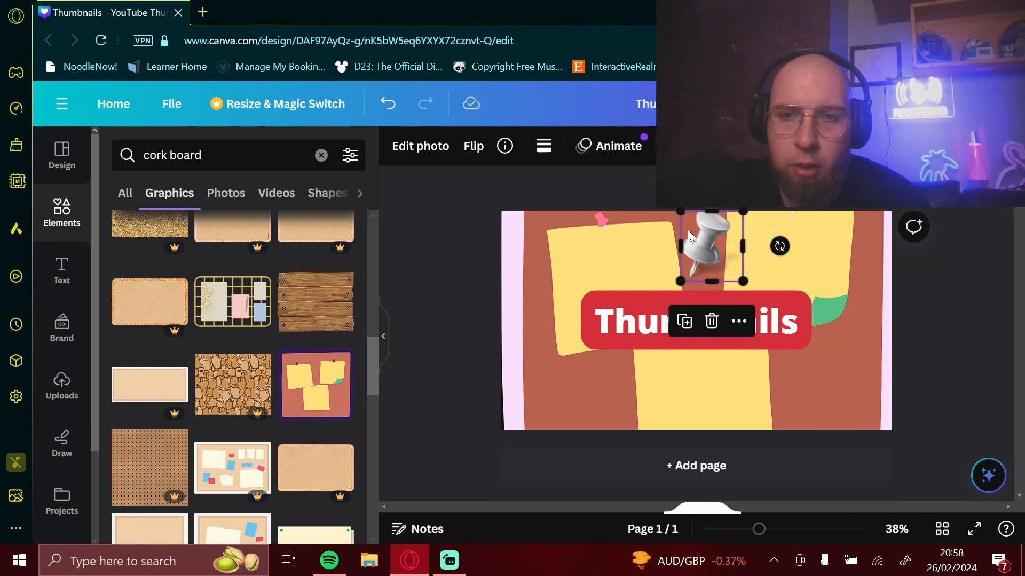
left_click_drag(679, 213, 709, 226)
left_click(696, 310)
left_click_drag(696, 288, 696, 249)
left_click(603, 354)
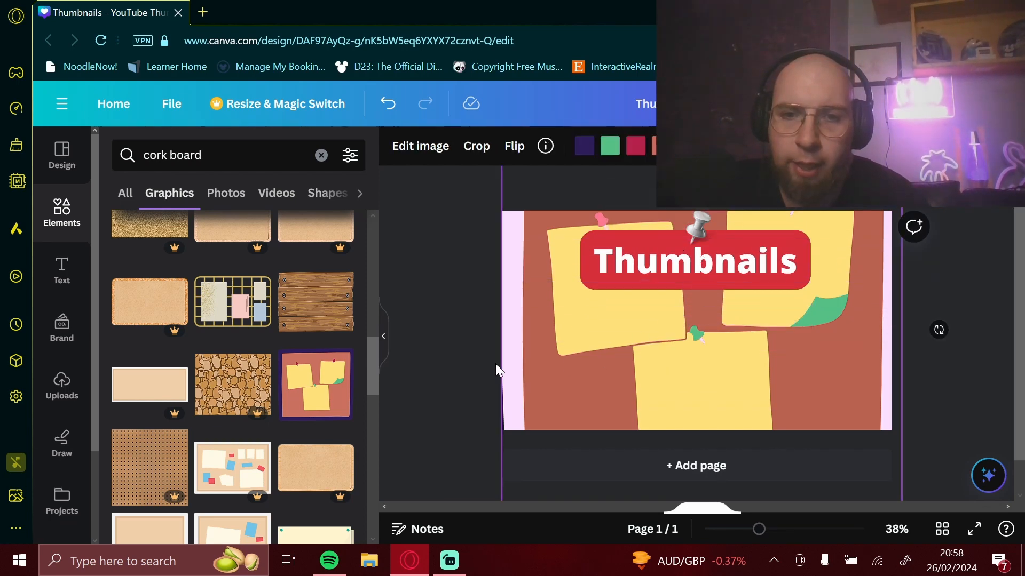
left_click(443, 364)
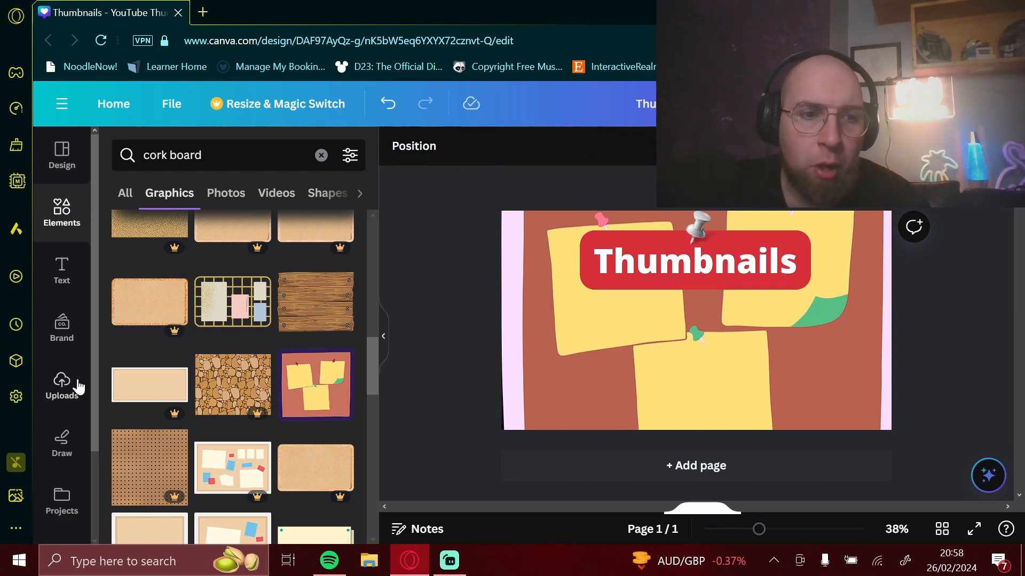
Step: Start a file upload and browse to the Pictures > YOUTUBE STUFF > Video Thumbnails folder
left_click(63, 402)
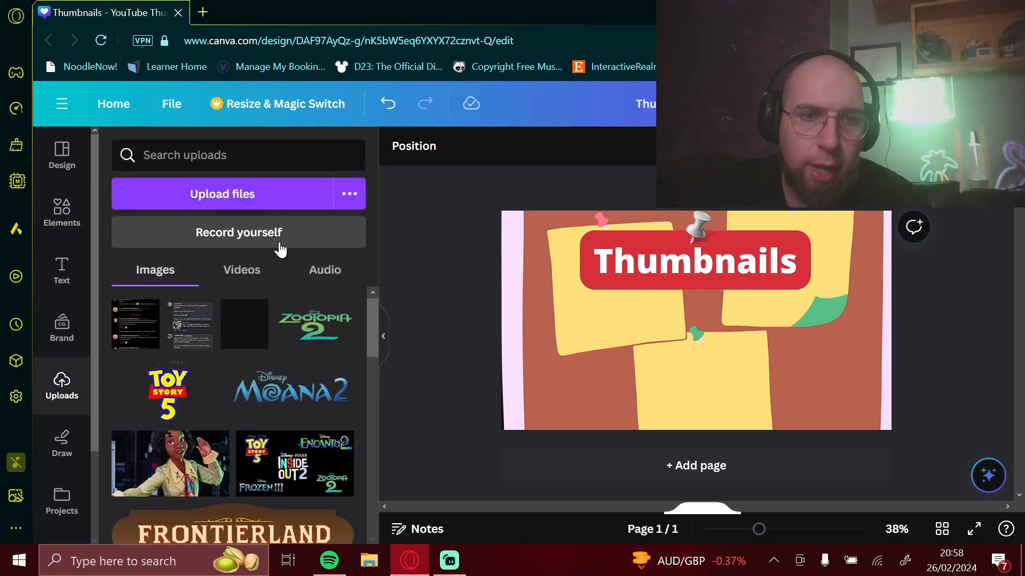
left_click(259, 202)
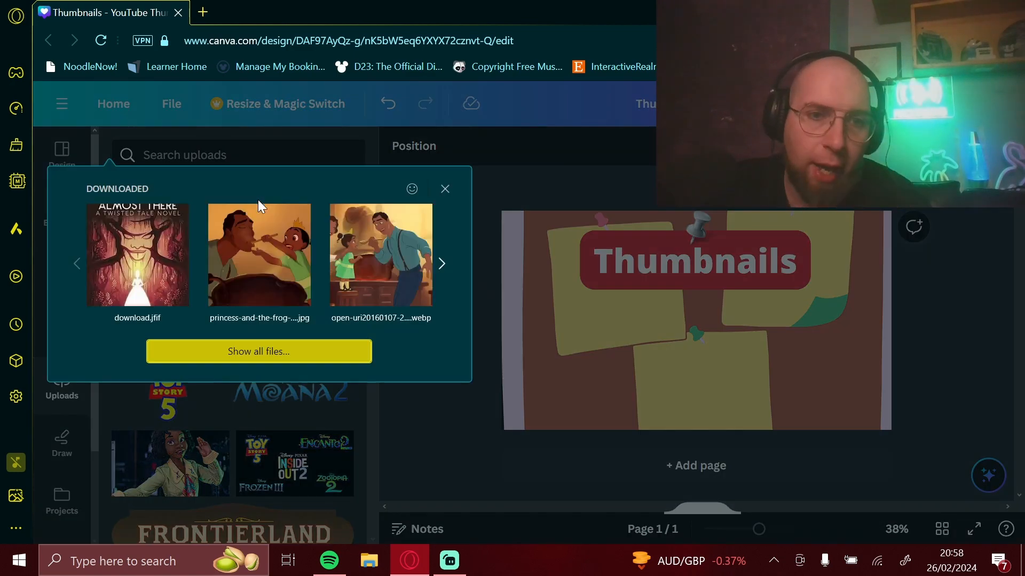
left_click(282, 350)
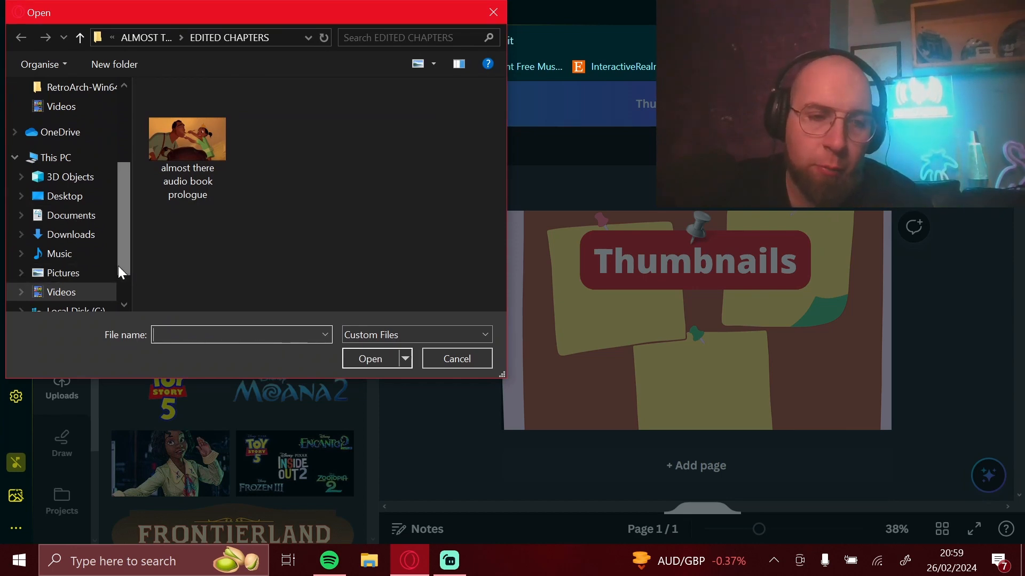
scroll(116, 278, "down", 1)
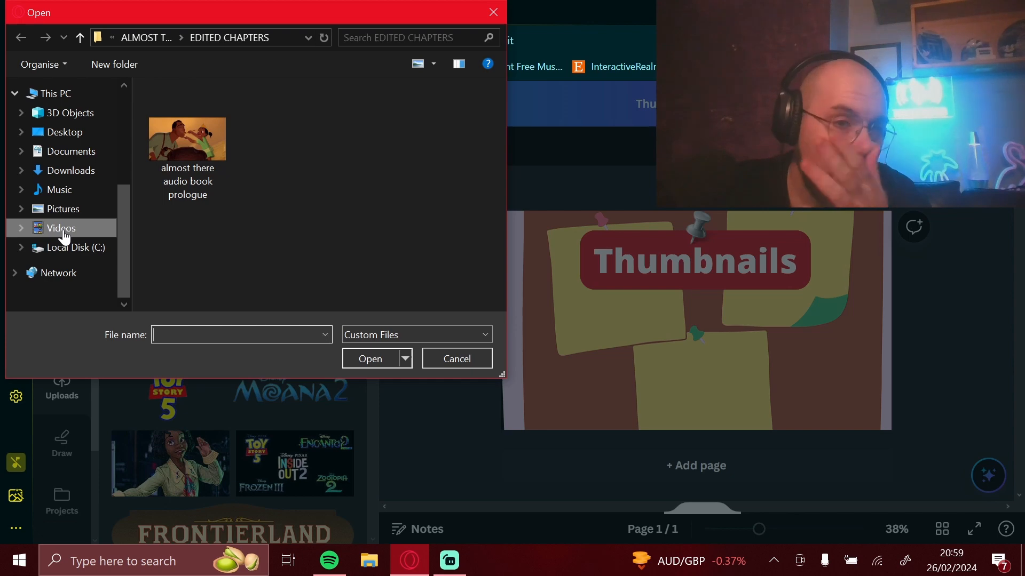
left_click(63, 209)
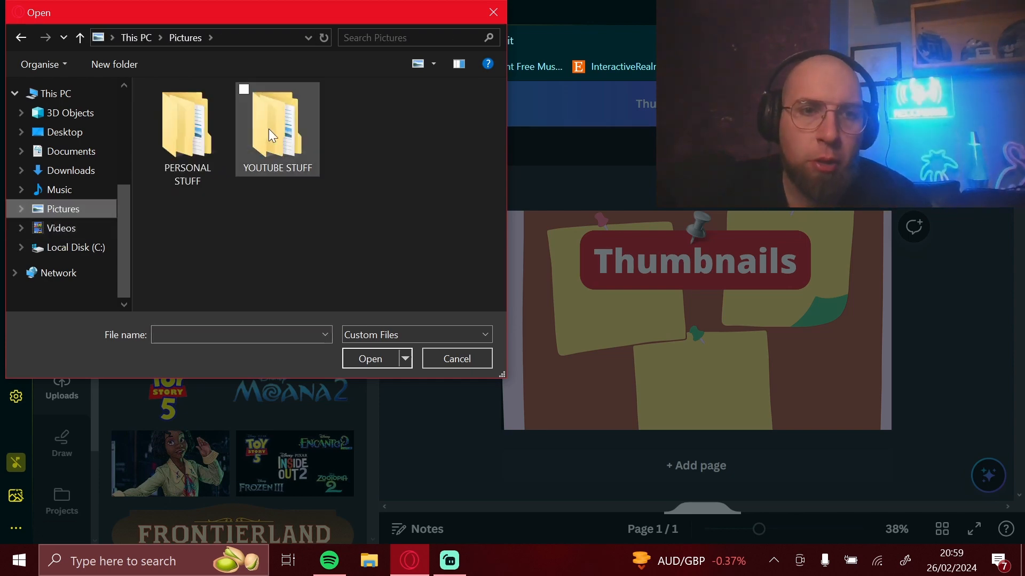
left_click(288, 143)
double_click(288, 143)
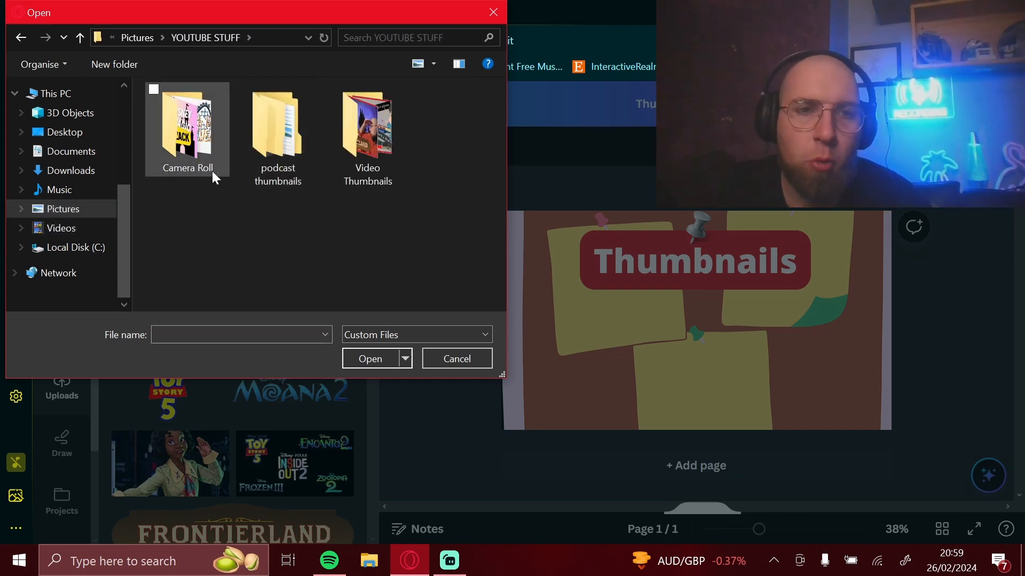
double_click(370, 148)
mouse_move(497, 134)
left_mouse_down()
mouse_move(480, 265)
mouse_move(495, 224)
mouse_move(497, 143)
left_mouse_up()
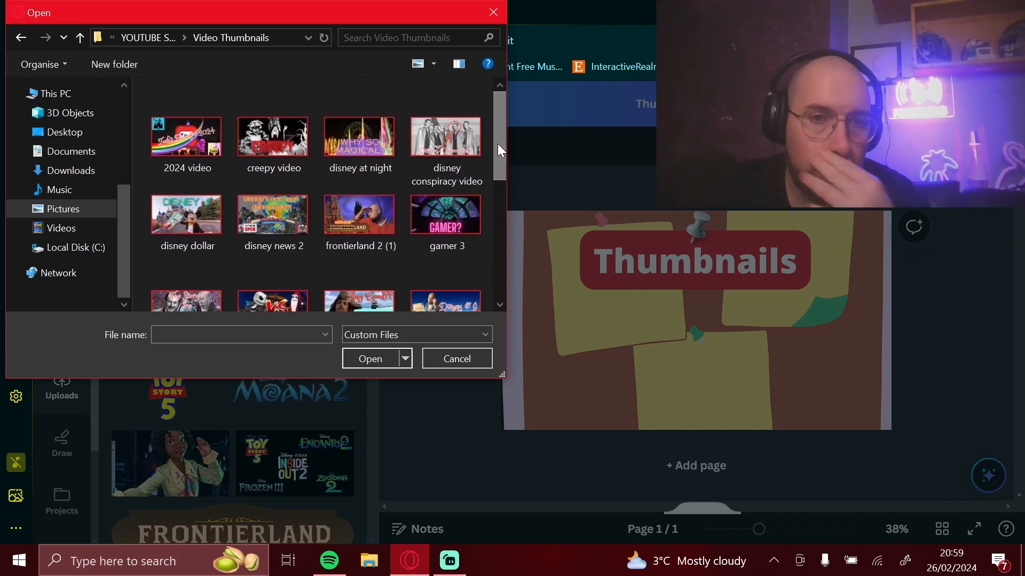
Step: Look through the thumbnails in podcast thumbnails > pod episodes and return to the YOUTUBE STUFF folder
left_click(80, 37)
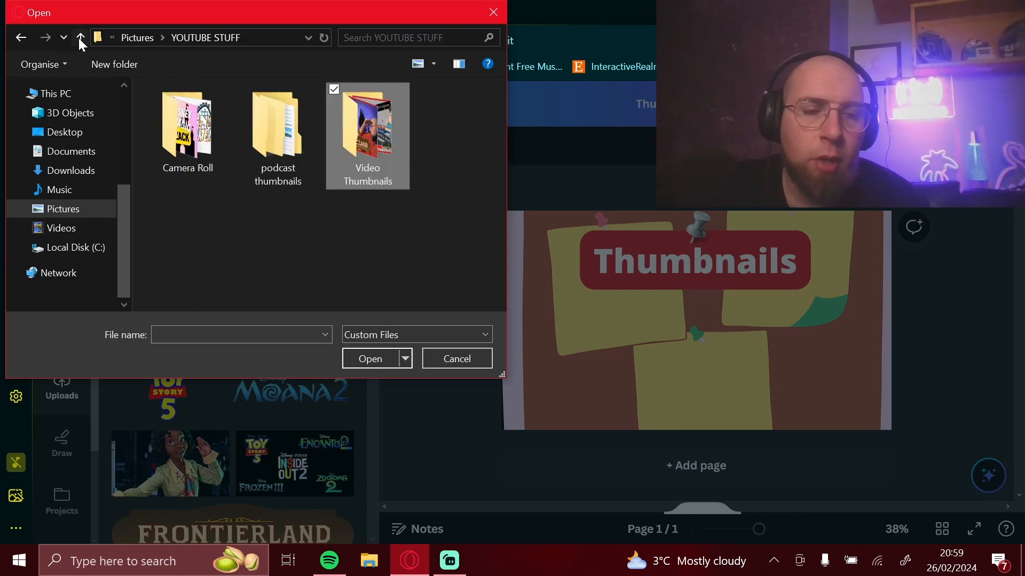
double_click(276, 136)
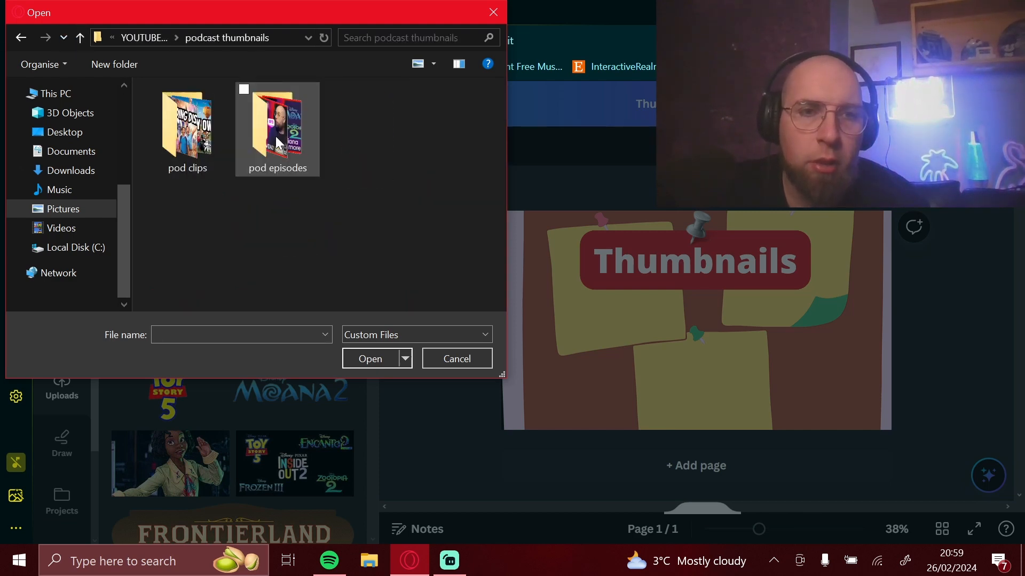
double_click(311, 130)
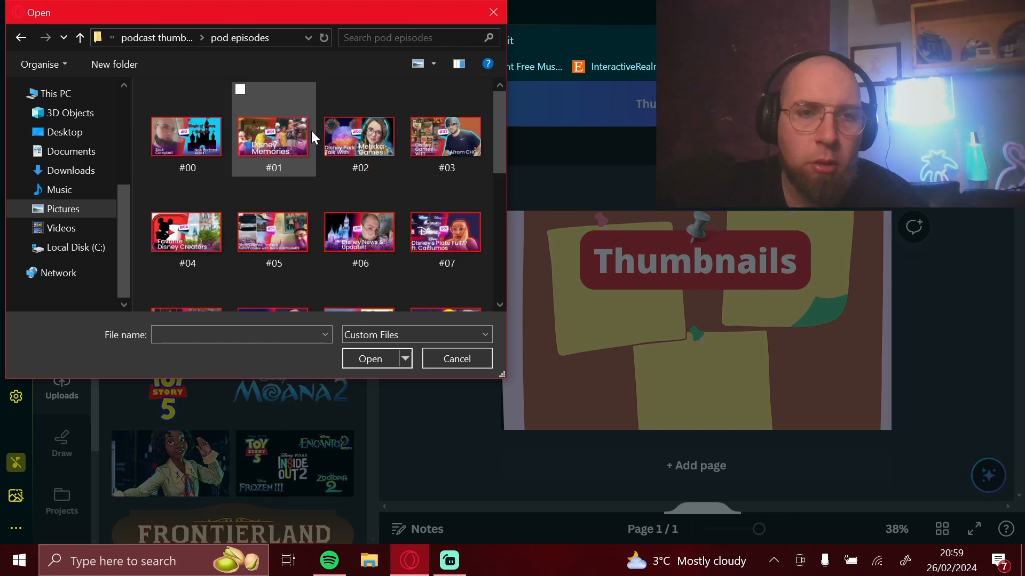
left_click_drag(495, 136, 469, 300)
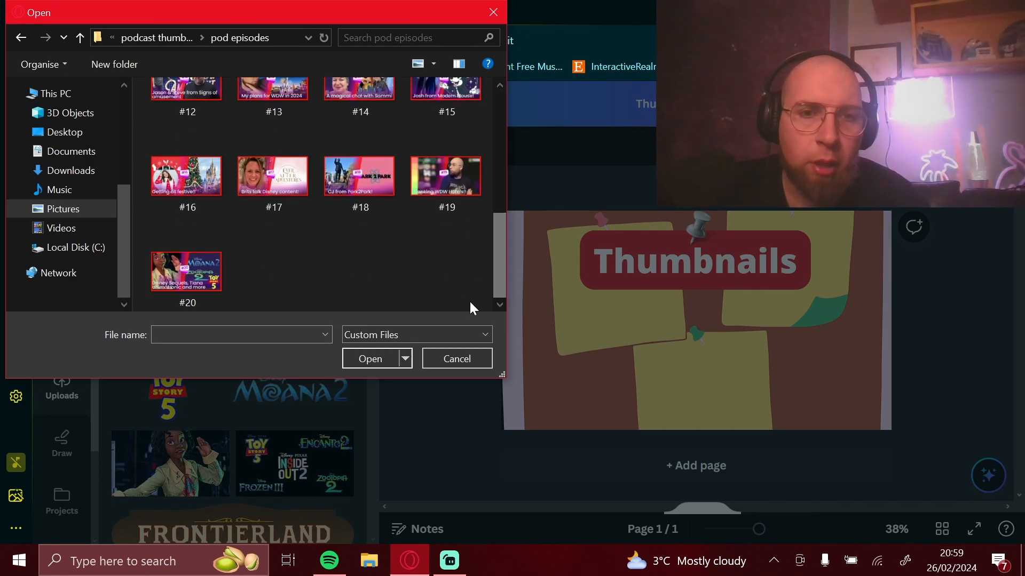
left_click_drag(501, 254, 500, 133)
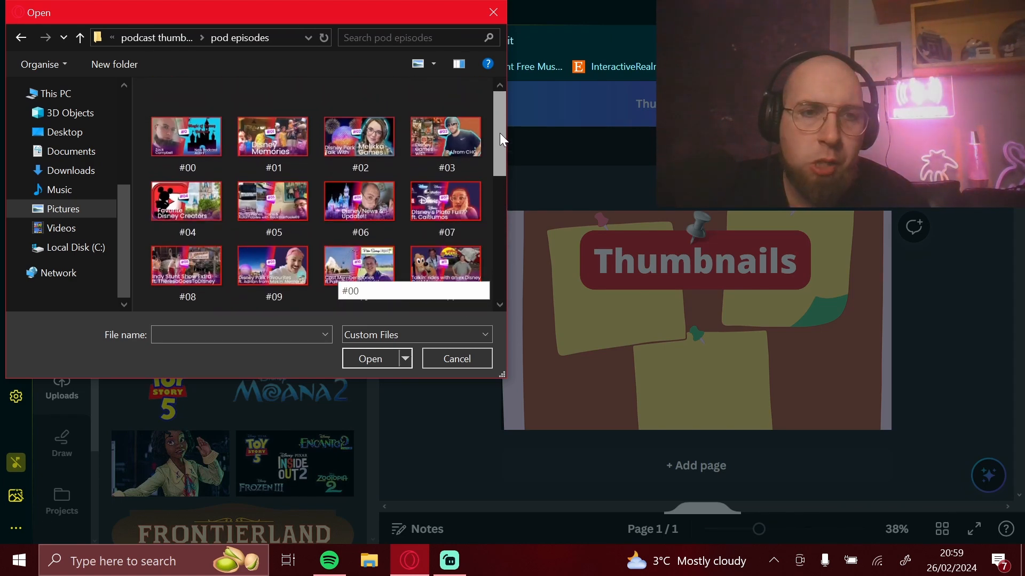
left_click(80, 38)
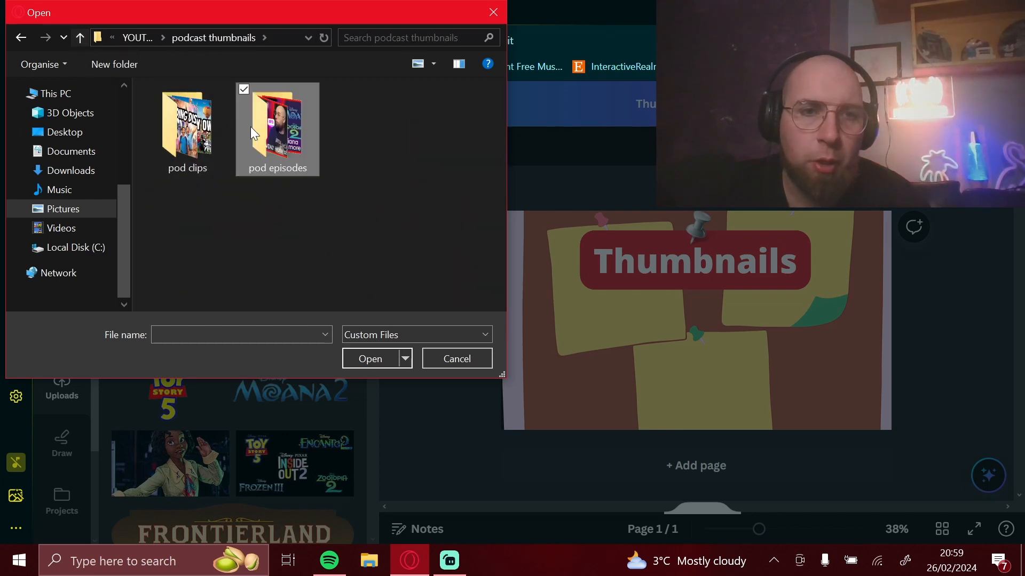
left_click(80, 38)
Step: Upload the "pirates 1" image from the Video Thumbnails folder
left_click(394, 140)
double_click(395, 139)
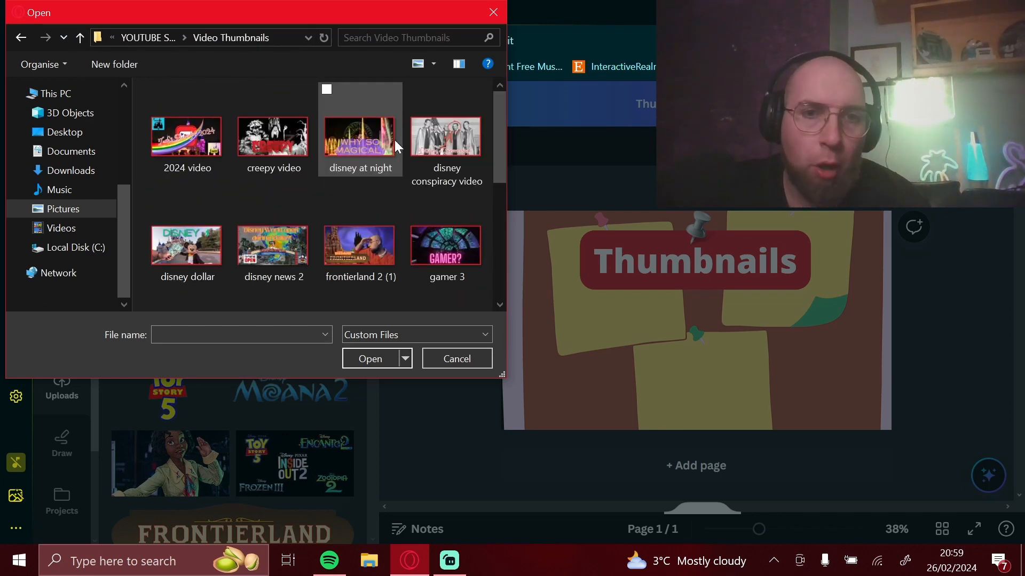
left_click_drag(494, 169, 491, 228)
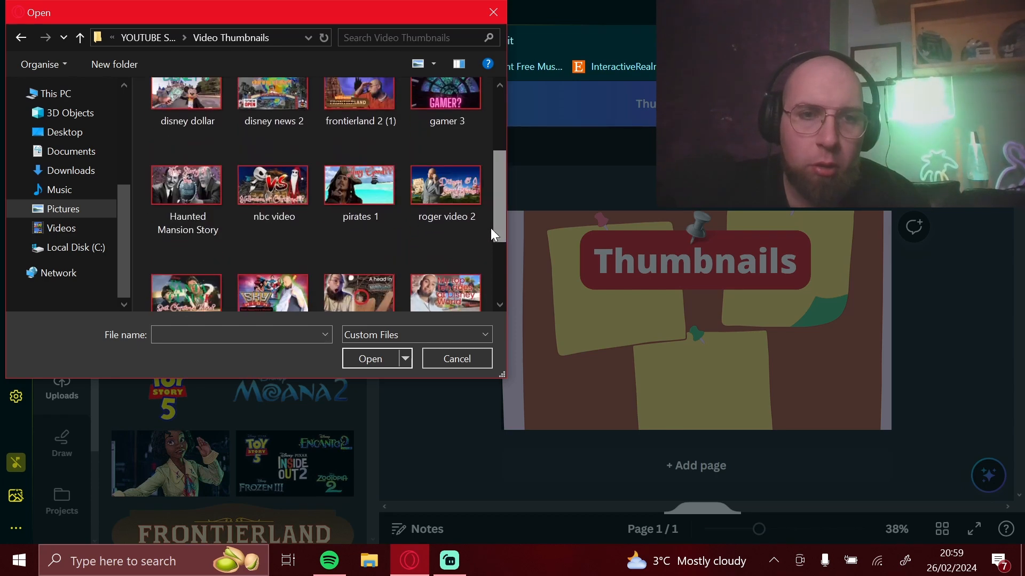
left_click(353, 182)
left_click(363, 363)
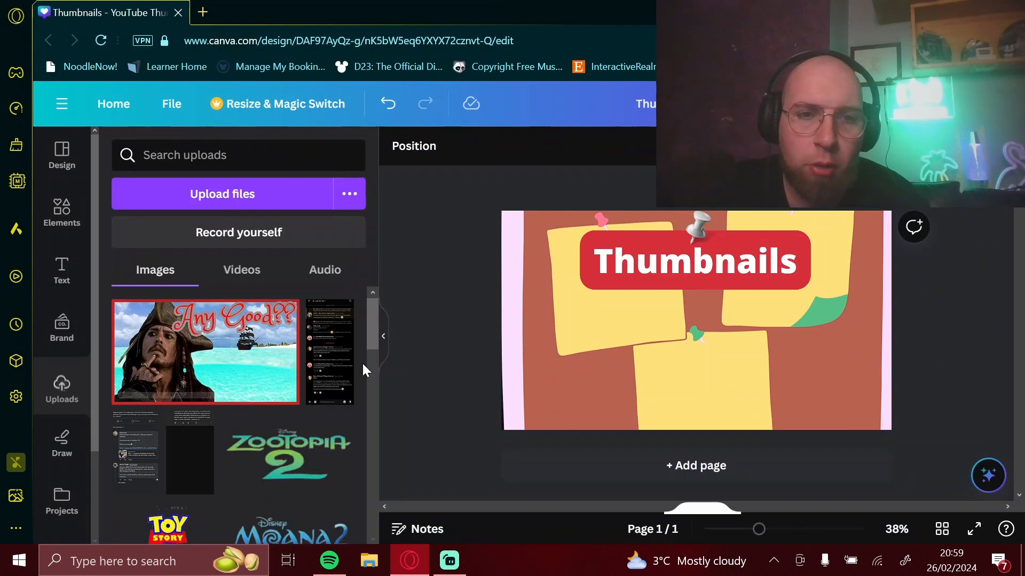
Step: Upload the "#14" image from the YOUTUBE STUFF > podcast thumbnails > pod episodes folder
left_click(259, 188)
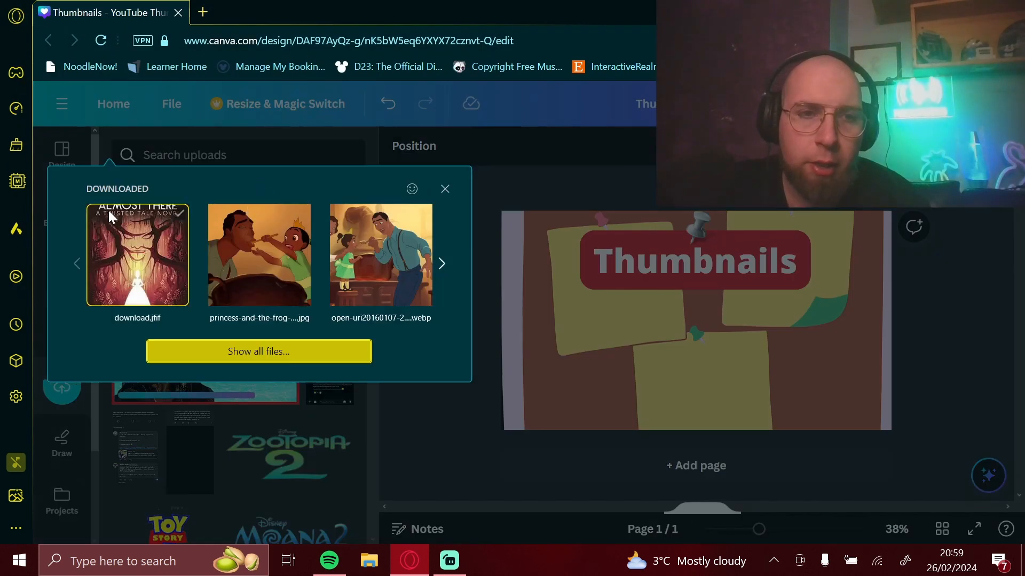
left_click(219, 345)
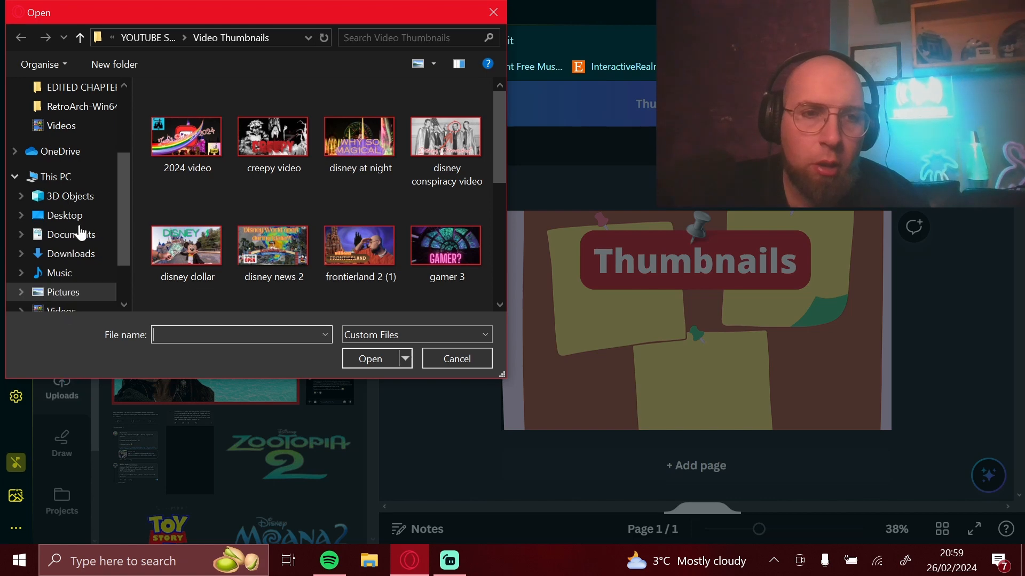
left_click(82, 39)
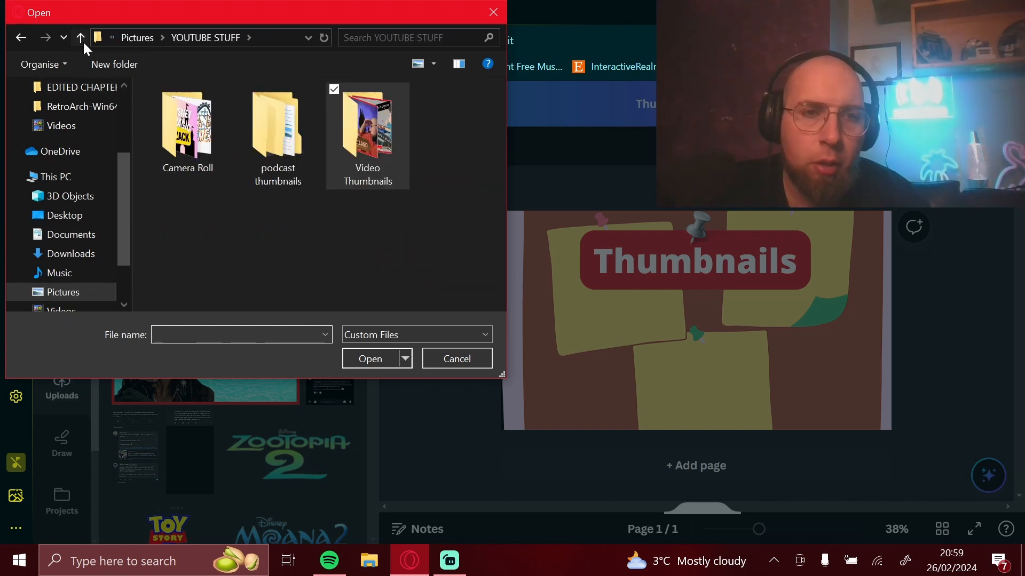
left_click(81, 39)
double_click(251, 94)
double_click(277, 129)
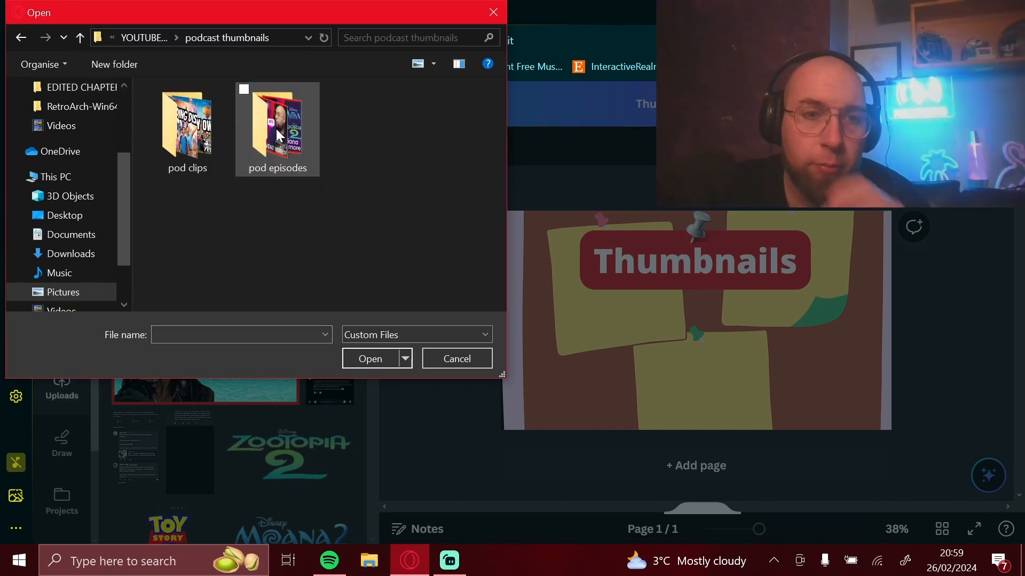
double_click(277, 129)
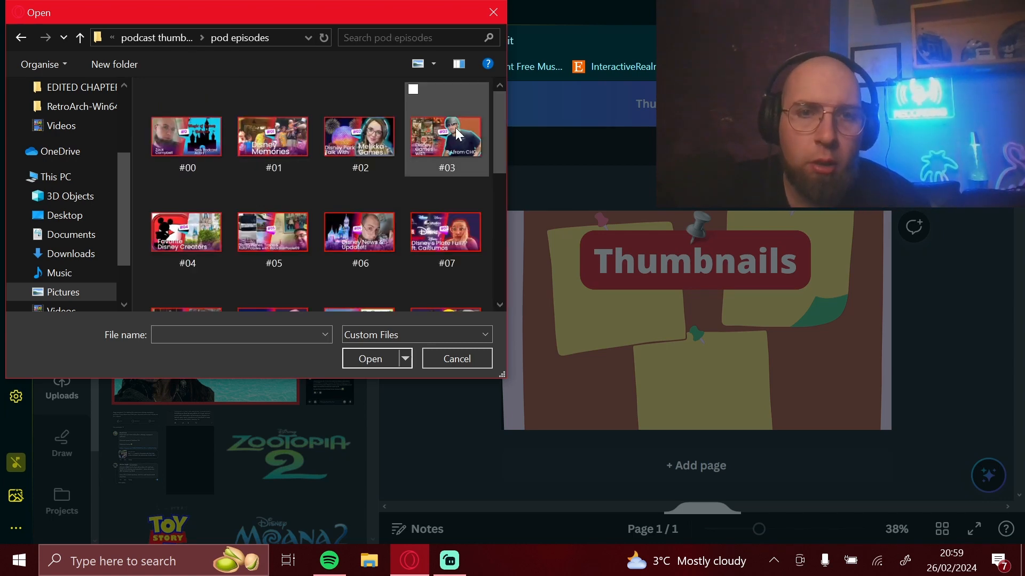
left_click_drag(504, 136, 500, 206)
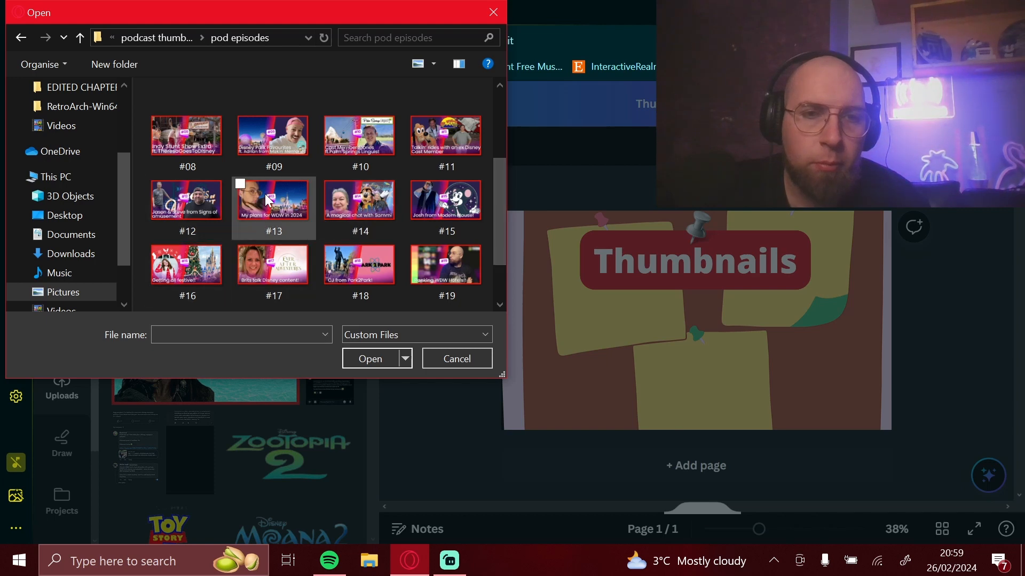
left_click(331, 200)
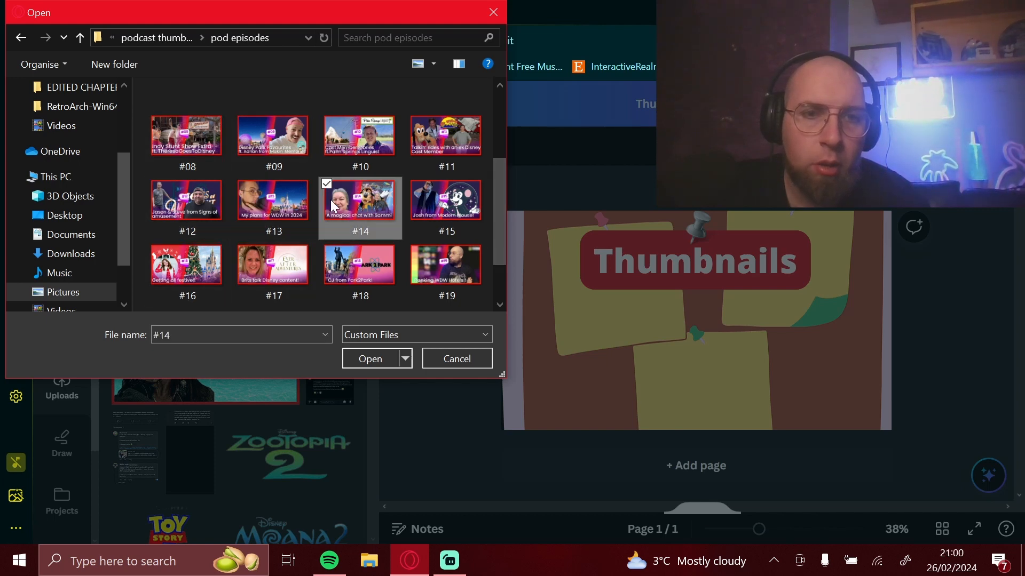
left_click(392, 359)
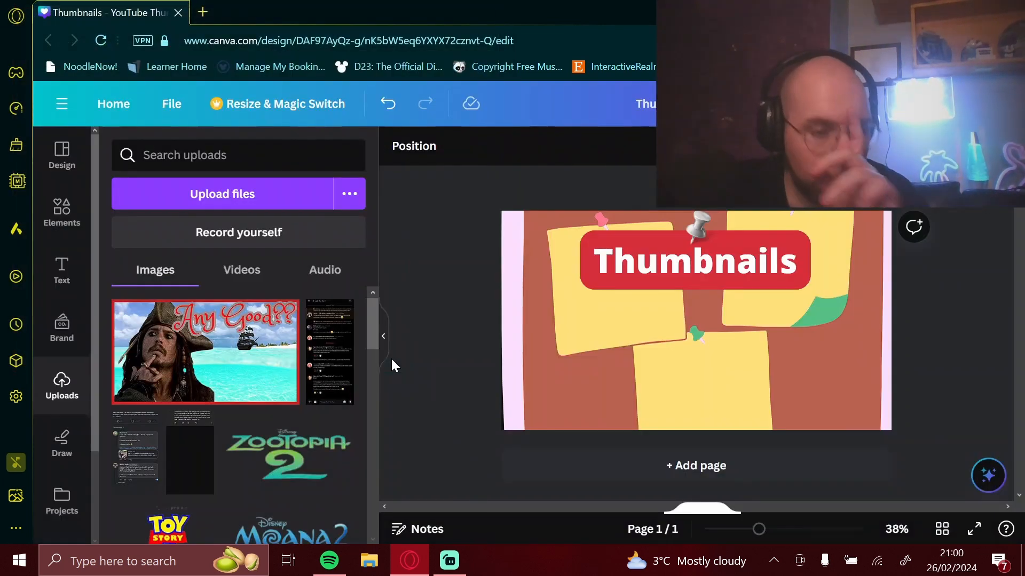
Step: Add the "Any Good??" pirate image to the page, shrink it, and fit it tilted onto the upper-left sticky note
left_click(288, 323)
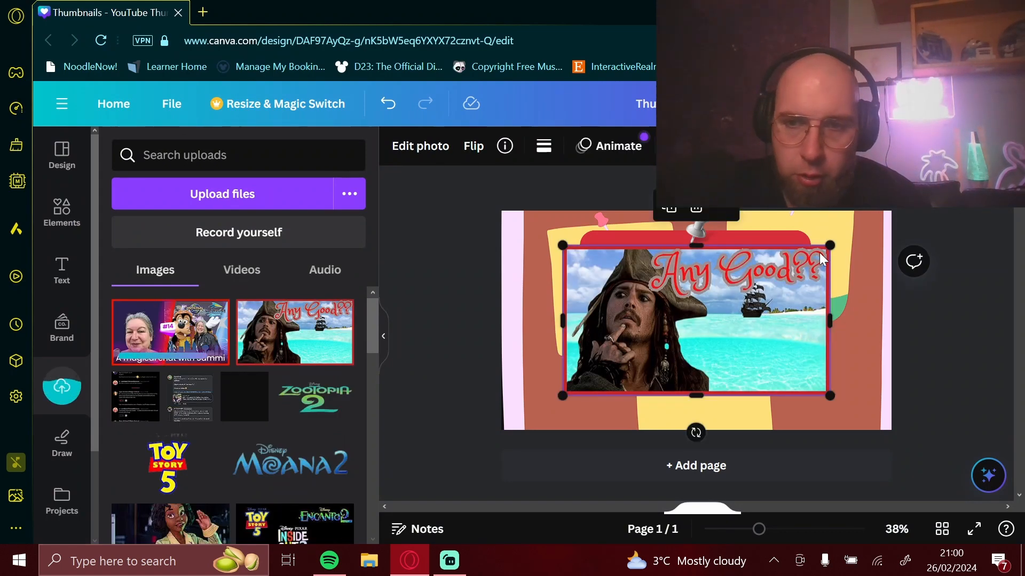
left_click_drag(829, 243, 670, 336)
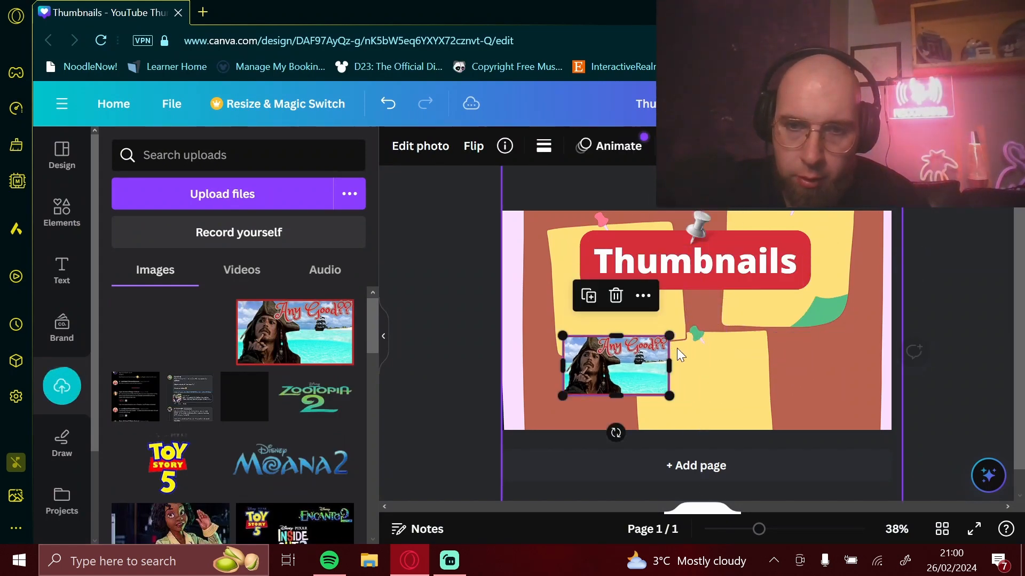
left_click_drag(641, 376, 636, 330)
left_click_drag(597, 376, 607, 377)
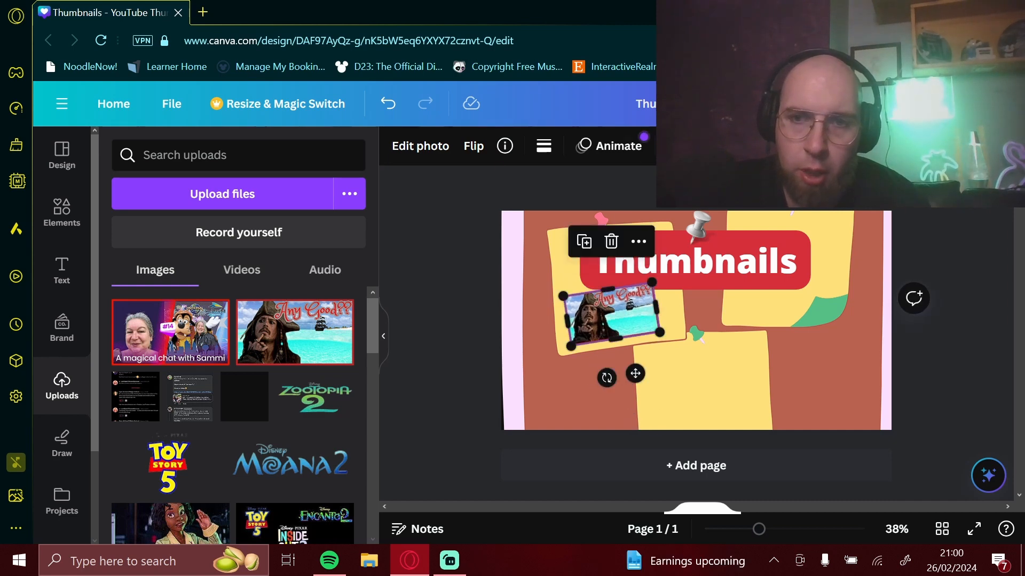
Step: Rearrange the pirate image's layer order so it sits behind the "Thumbnails" label but above the sticky note
left_click(689, 146)
left_click(274, 192)
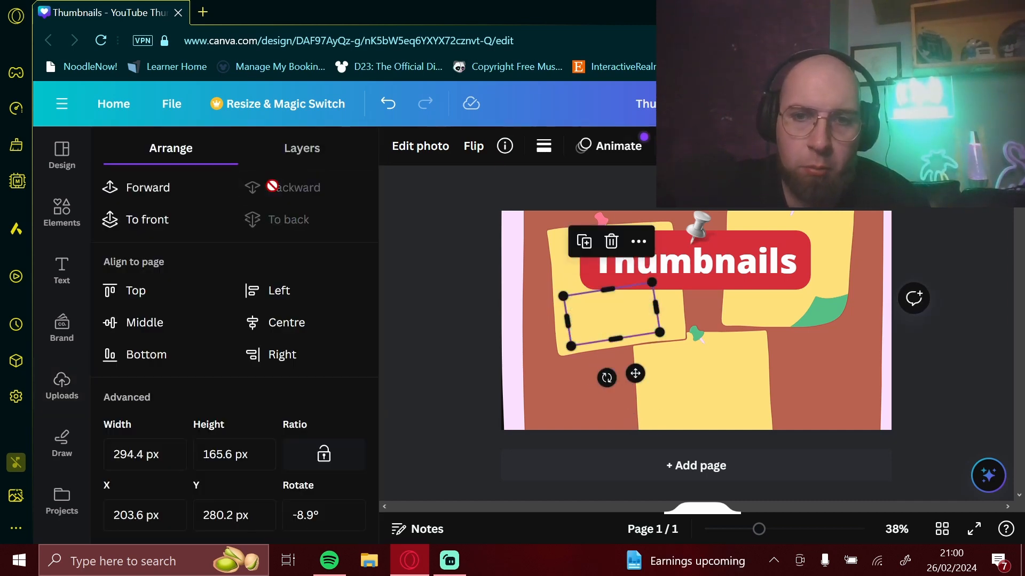
left_click(152, 191)
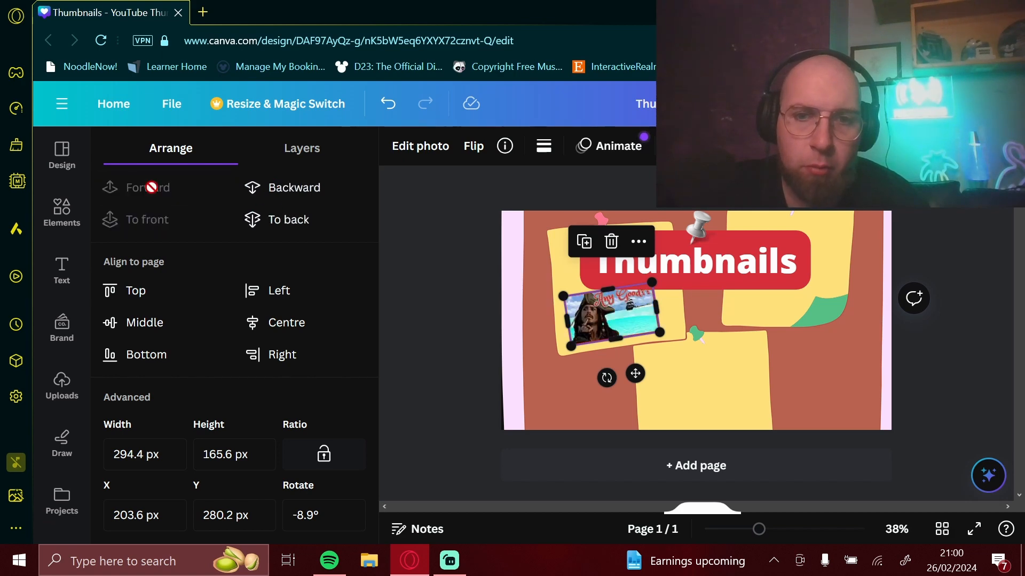
left_click(549, 337)
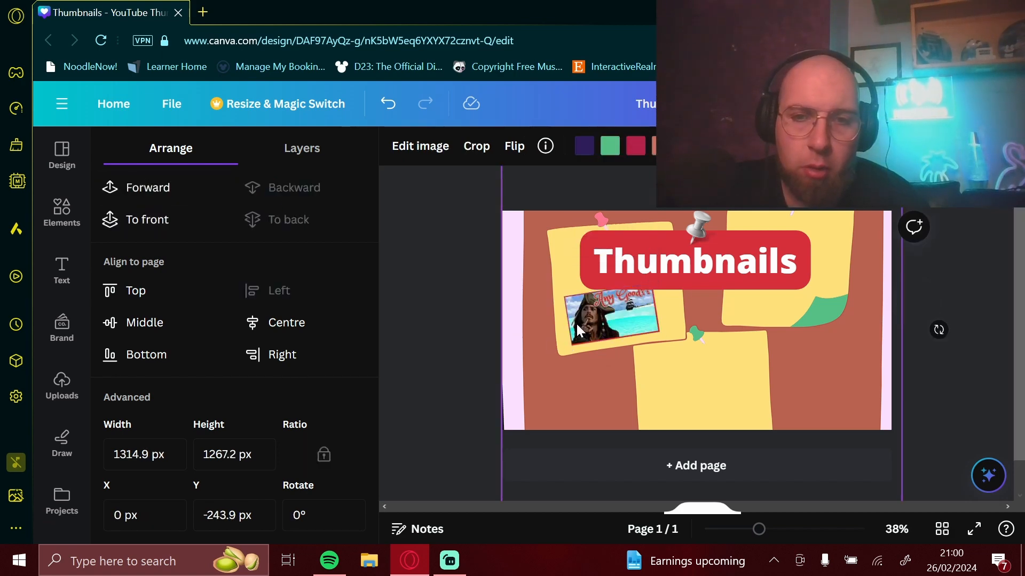
Step: Rotate the pirate image to about -14.1° and nudge it into place on the upper-left sticky note
mouse_move(610, 316)
left_mouse_down()
mouse_move(609, 296)
mouse_move(611, 315)
left_mouse_up()
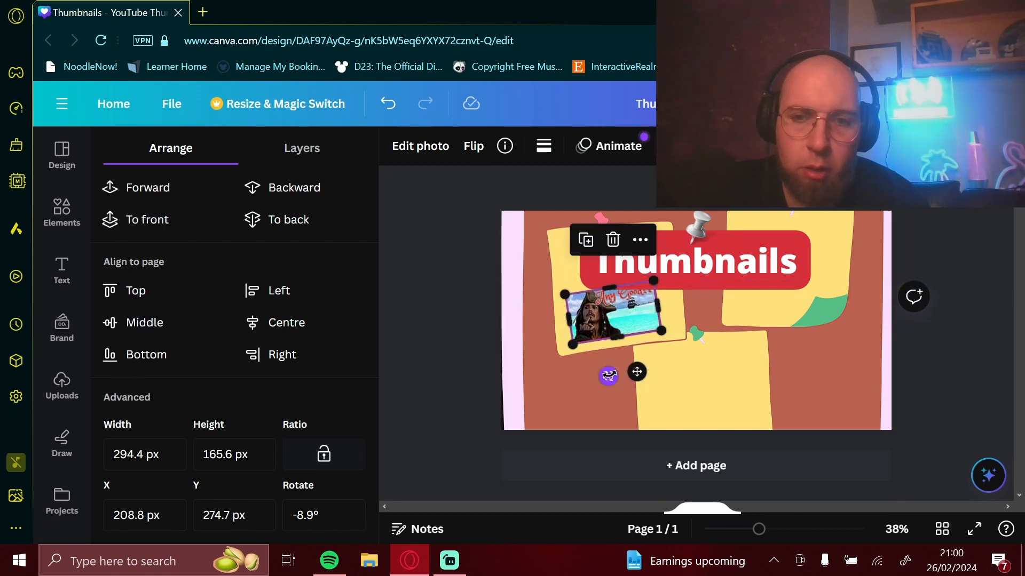
left_click_drag(606, 373, 614, 375)
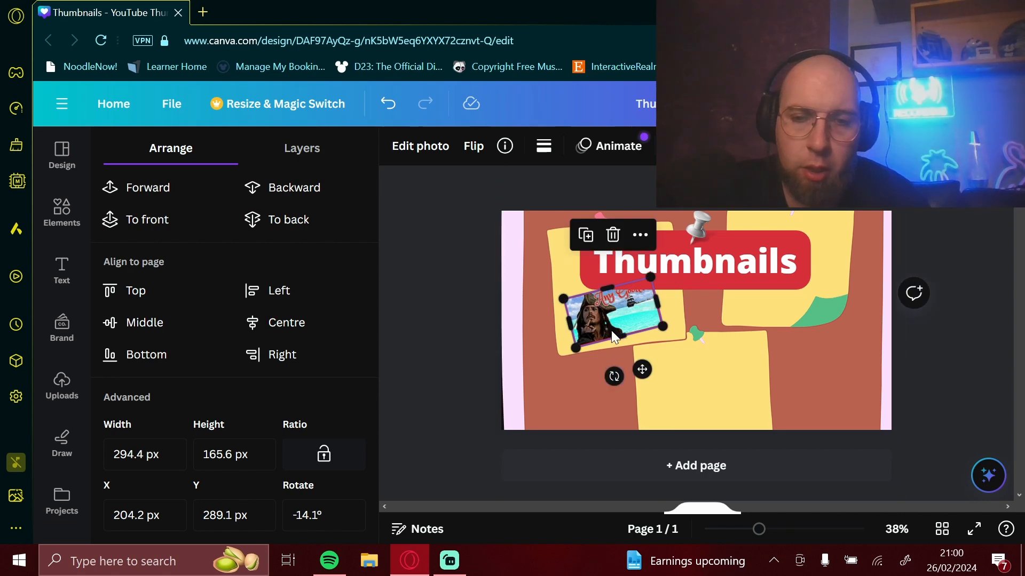
left_click_drag(611, 319, 611, 315)
Step: Duplicate the grey pushpin above the "Thumbnails" label and place the copy on the pirate image's upper edge
left_click(701, 232)
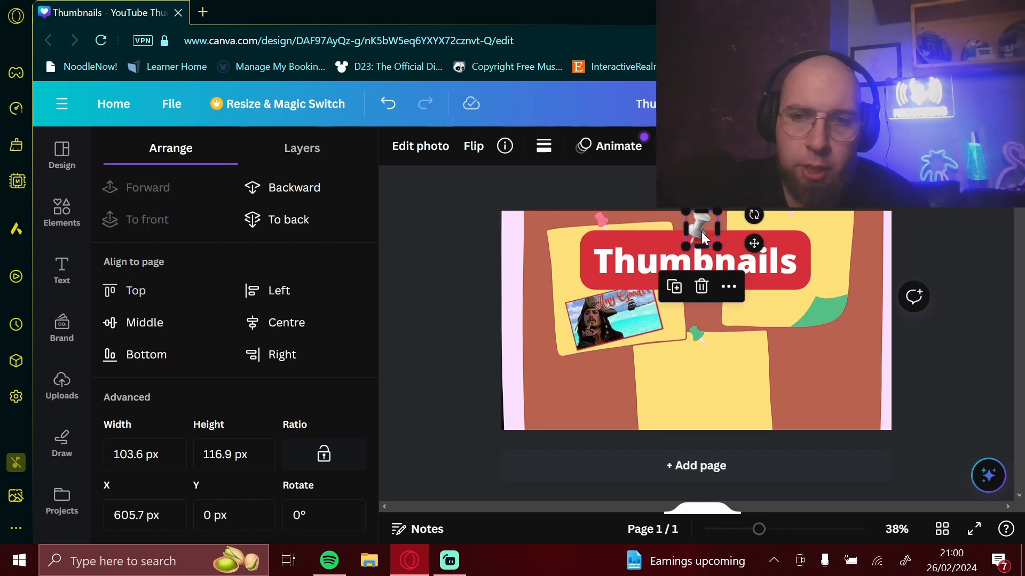
right_click(701, 231)
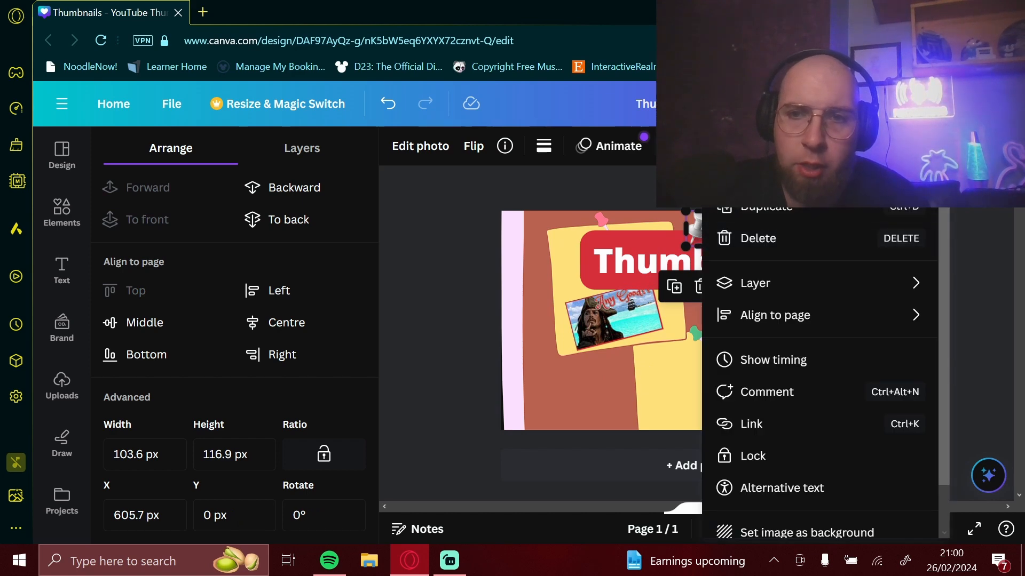
key("Escape")
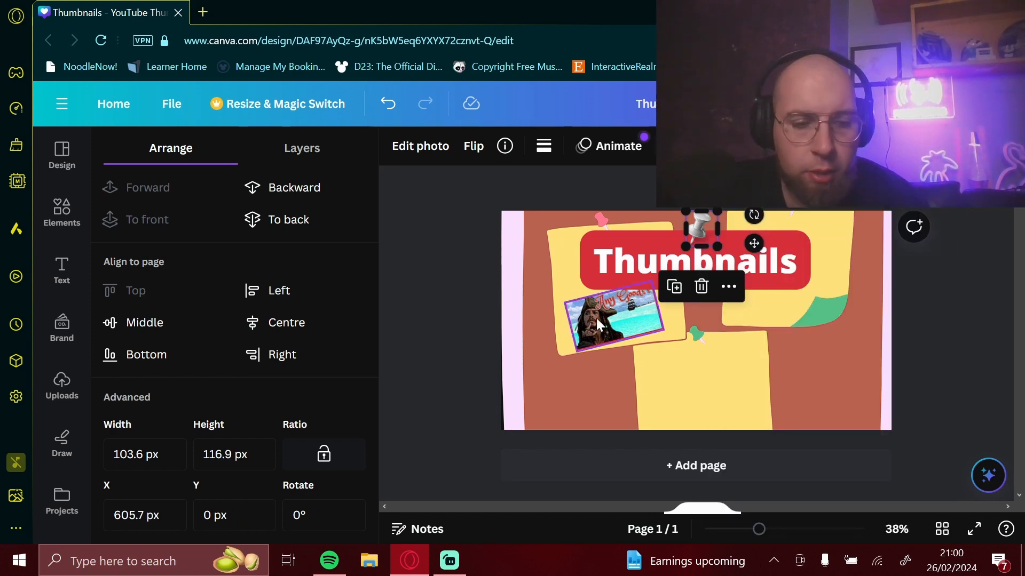
key("ctrl+v")
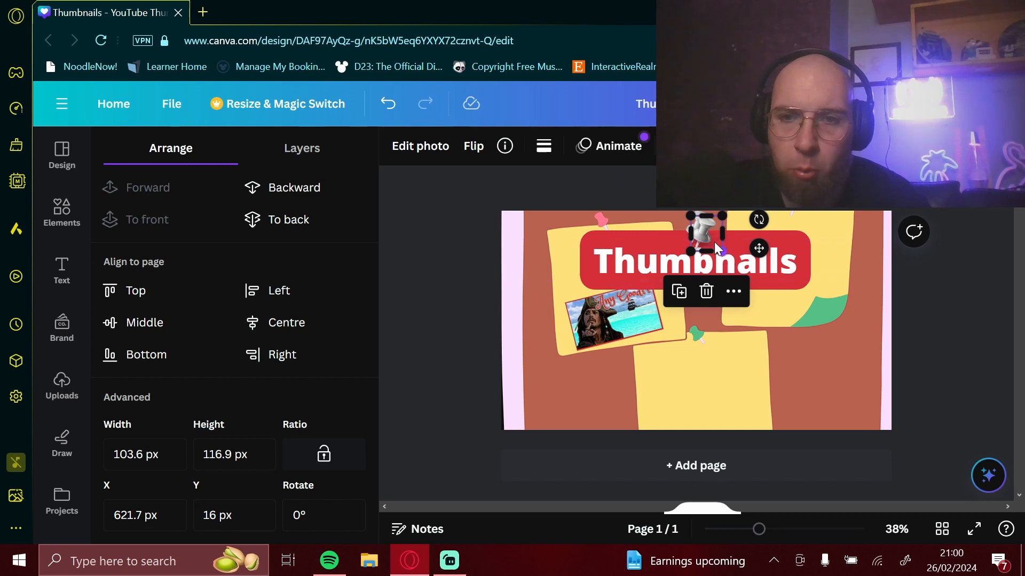
left_click_drag(703, 235, 612, 288)
left_click(525, 310)
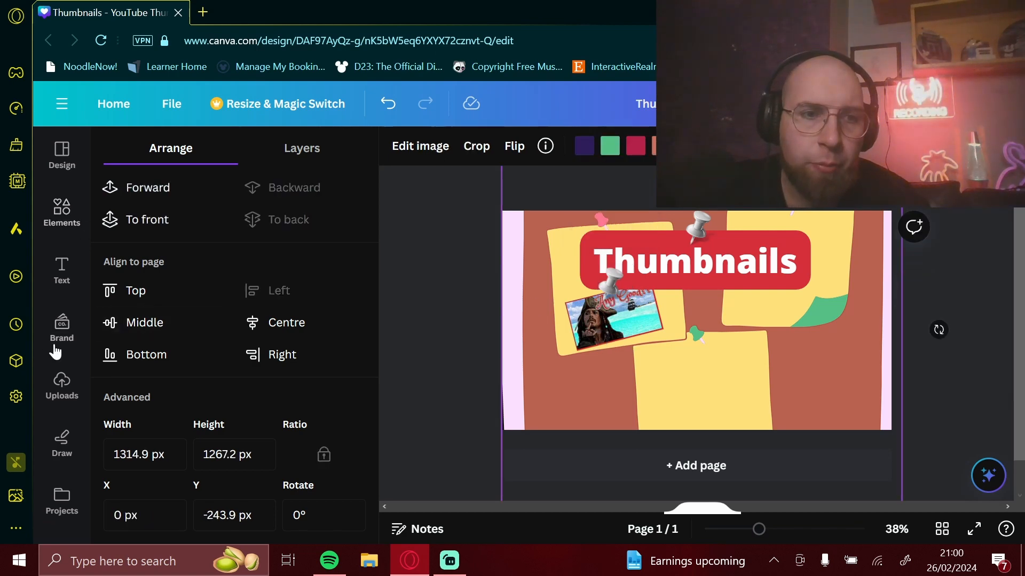
Step: Add the uploaded "#14" image to the page, shrink it, and fit it tilted clockwise onto the lower sticky note
left_click(73, 404)
left_click(168, 331)
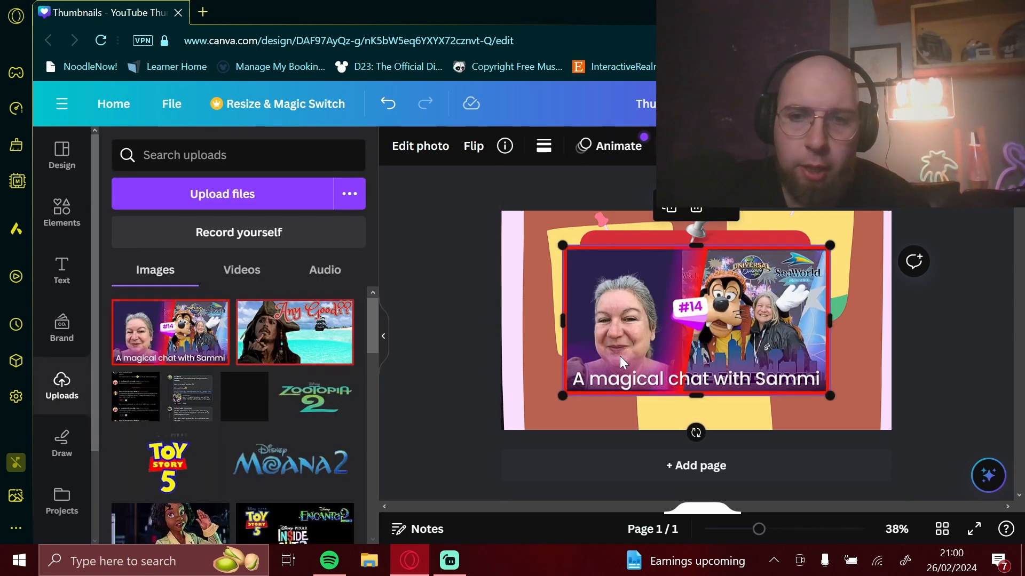
left_click_drag(830, 246, 726, 384)
left_click_drag(695, 451, 684, 452)
left_click_drag(695, 373, 699, 371)
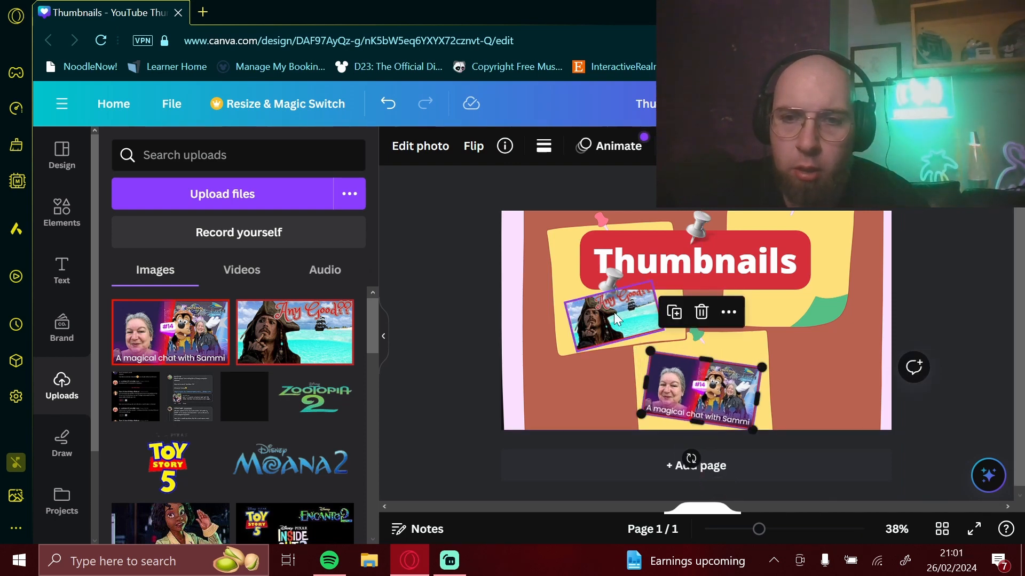
Step: Duplicate the pushpin on the pirate image and place the copy on the "#14" image's upper edge
left_click(612, 290)
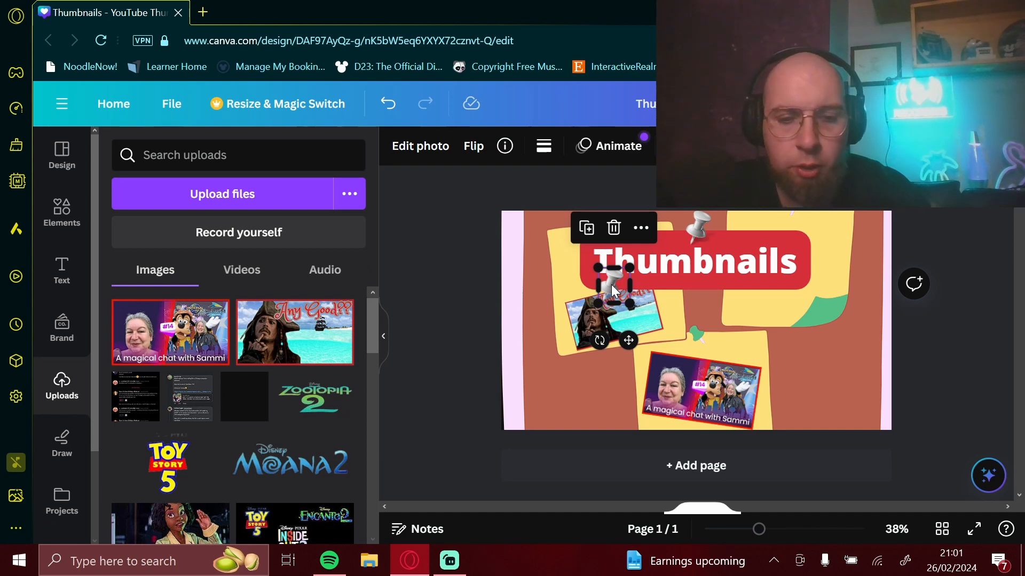
left_click_drag(613, 291, 614, 292)
left_click_drag(623, 297, 713, 354)
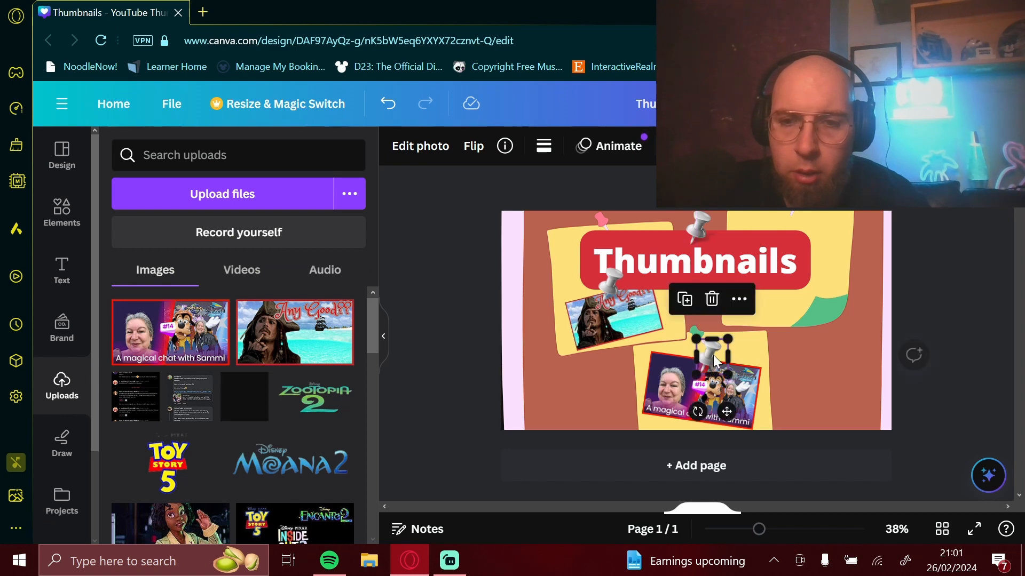
left_click(790, 354)
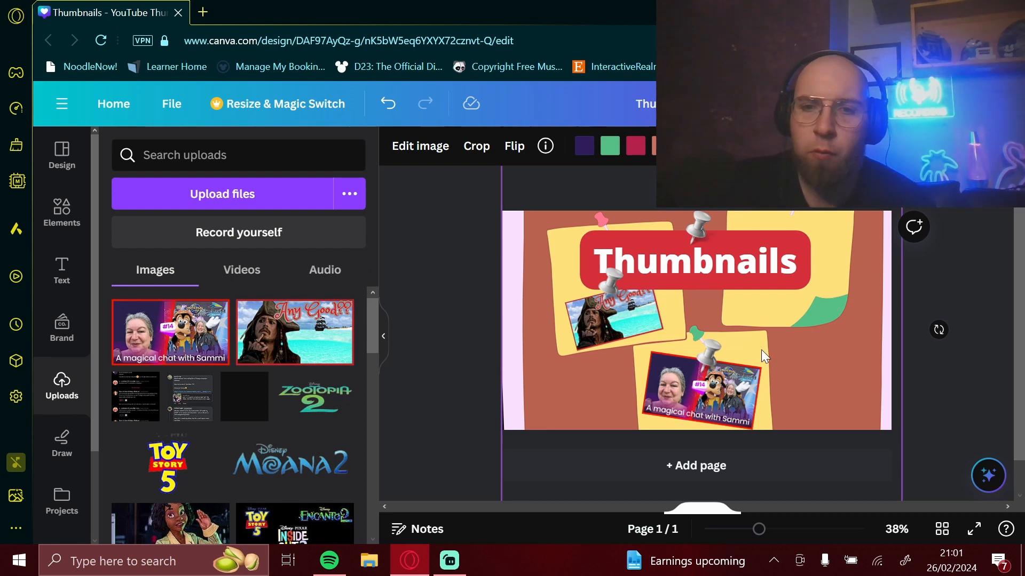
left_click(523, 284)
left_click(517, 332)
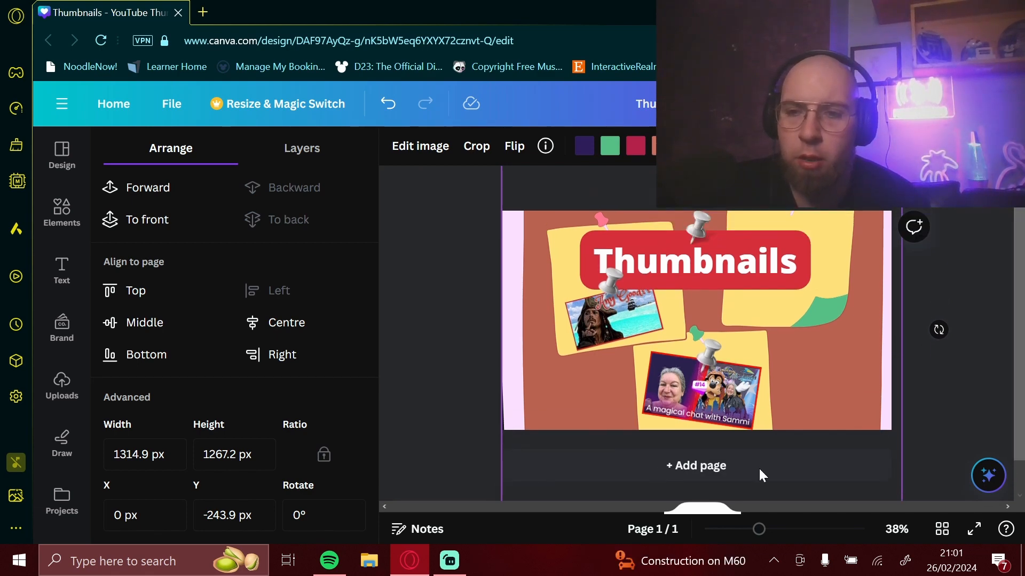
scroll(1016, 395, "down", 1)
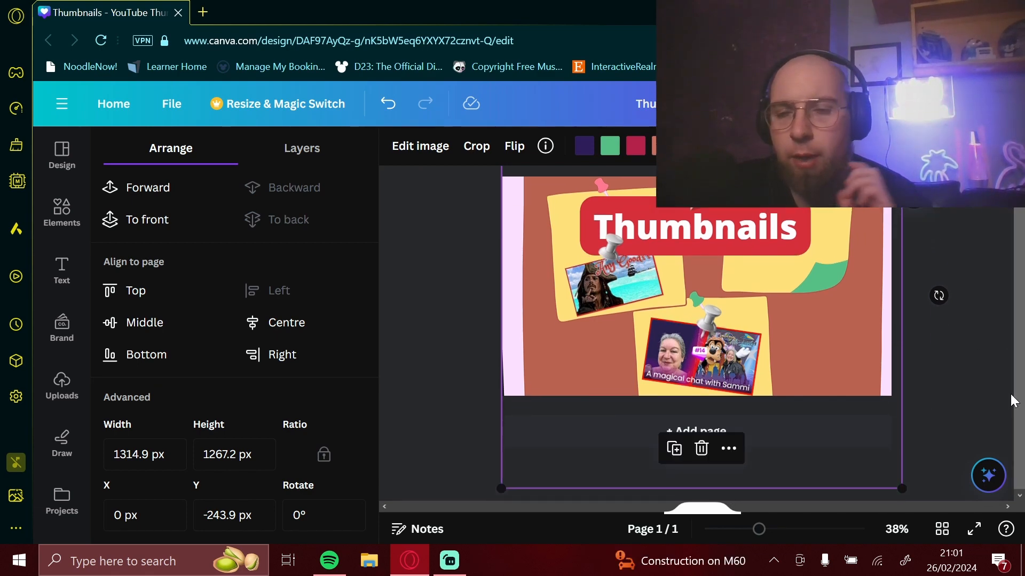
scroll(1022, 399, "up", 1)
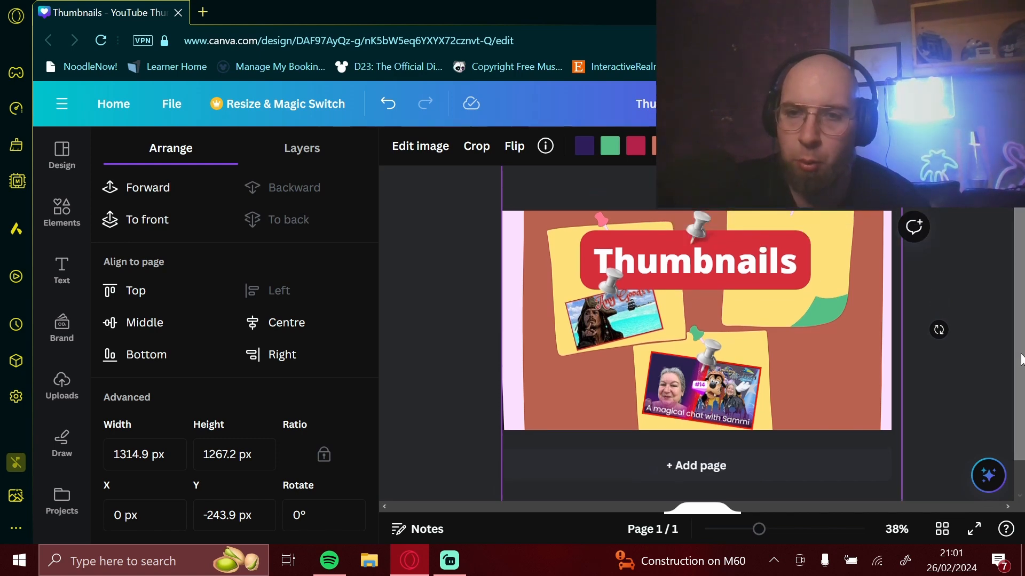
left_click(923, 257)
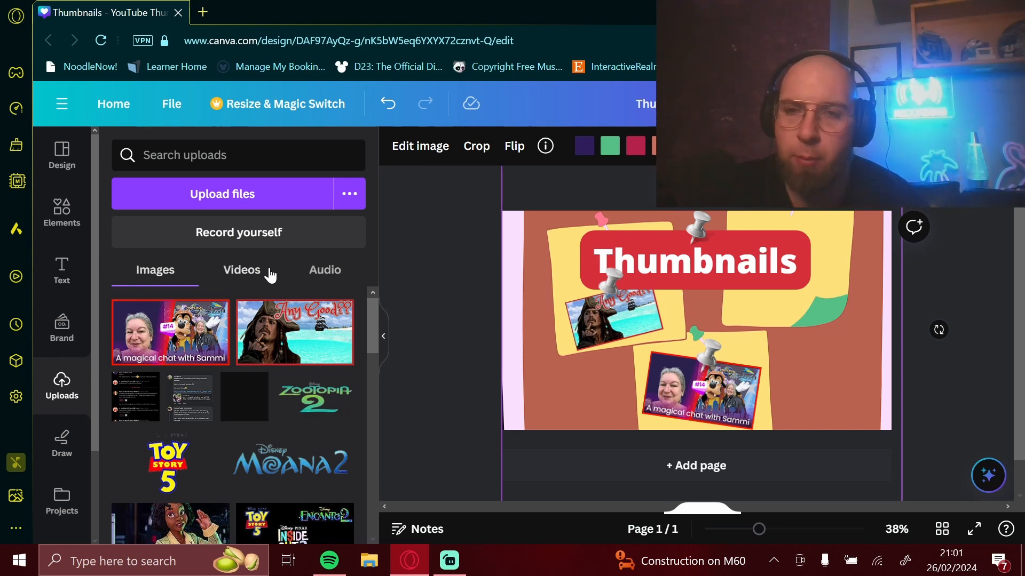
Step: Download the finished thumbnail as a PNG at 1,280 × 720 px and close the share panel
left_click(971, 103)
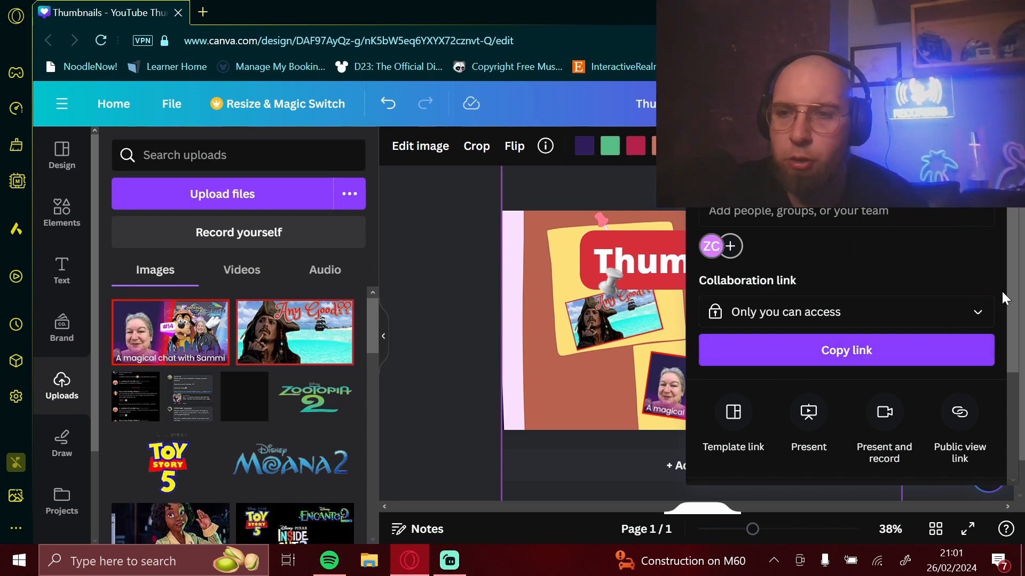
scroll(1001, 320, "down", 3)
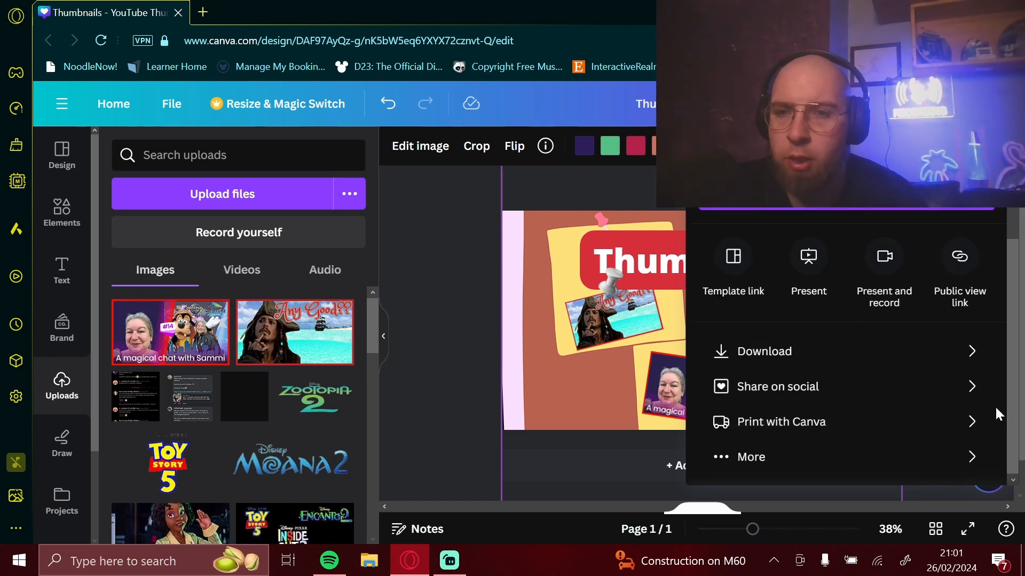
left_click(891, 359)
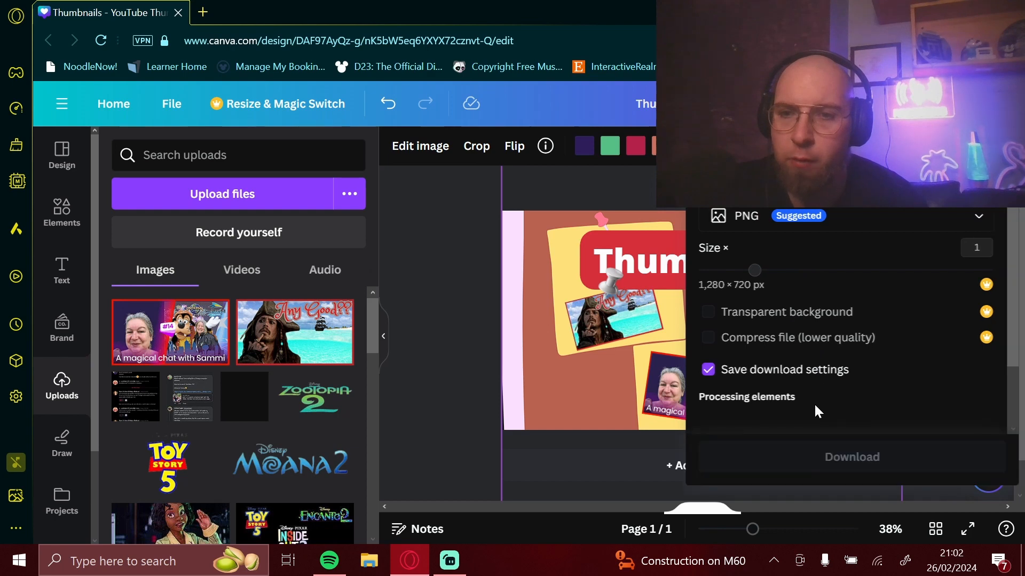
left_click(828, 413)
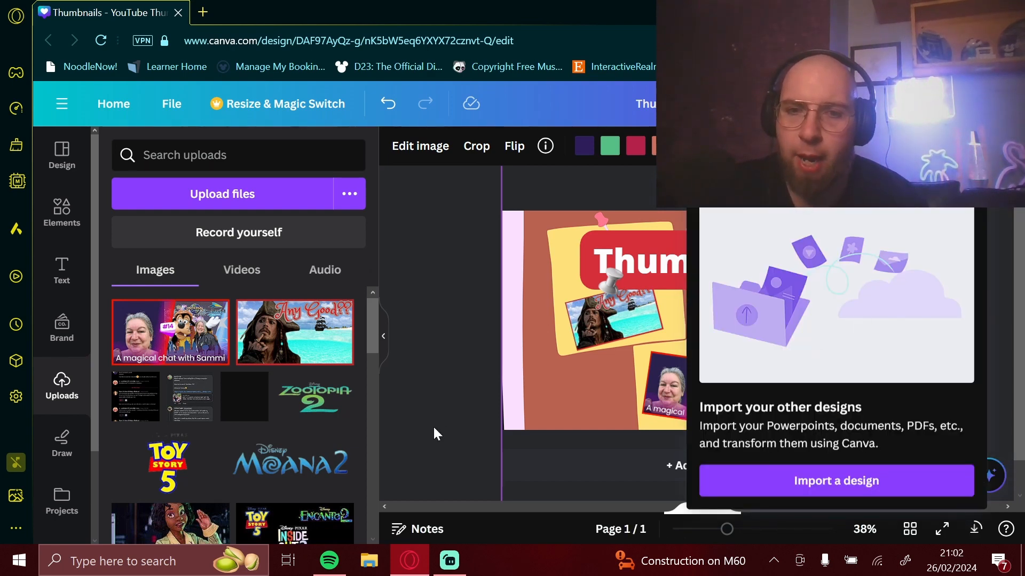
left_click(464, 388)
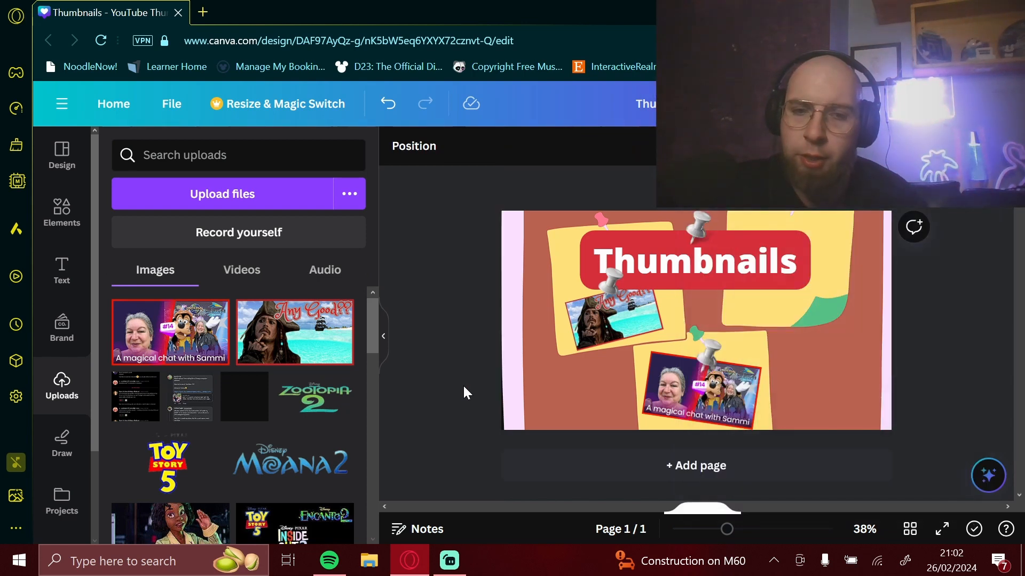